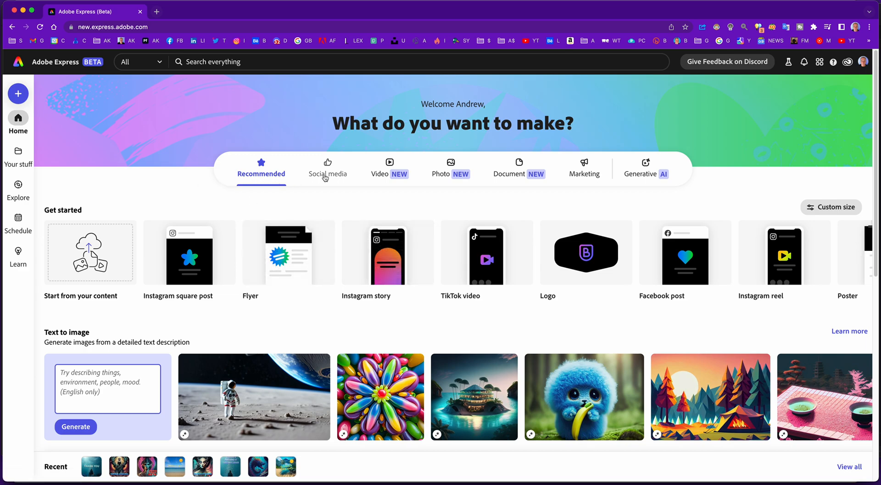
Browse the Social media, Video and Photo project categories on the home page.
left_click(330, 175)
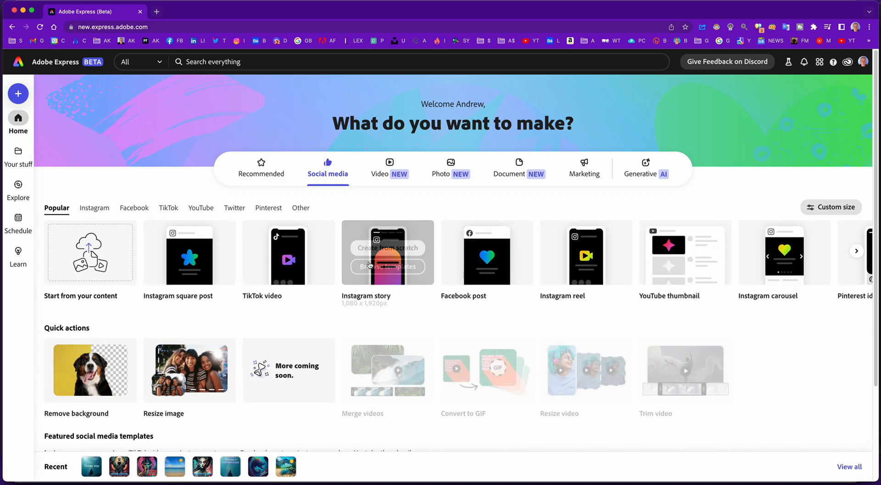
mouse_move(184, 280)
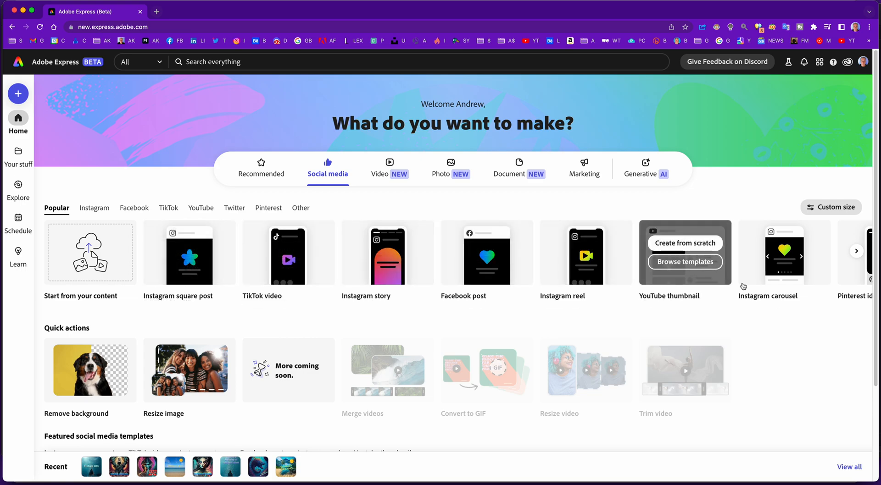
mouse_move(802, 277)
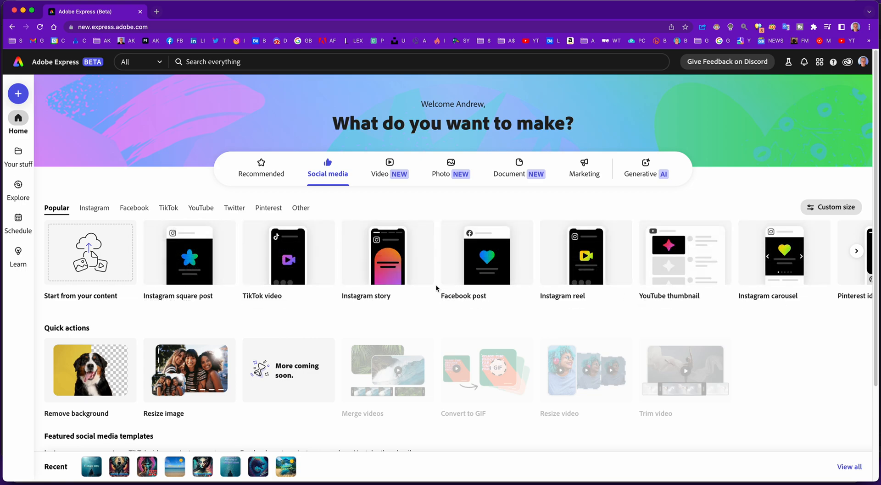
left_click(394, 176)
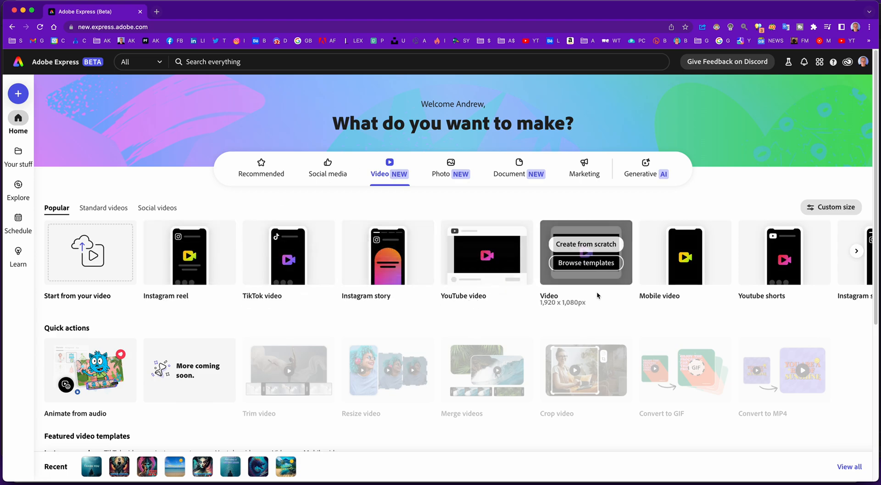
left_click(460, 176)
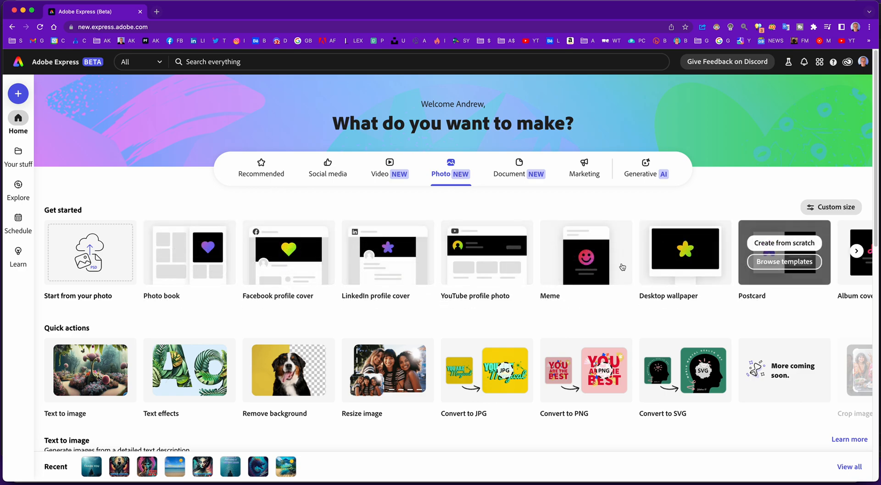
scroll(153, 332, "down", 3)
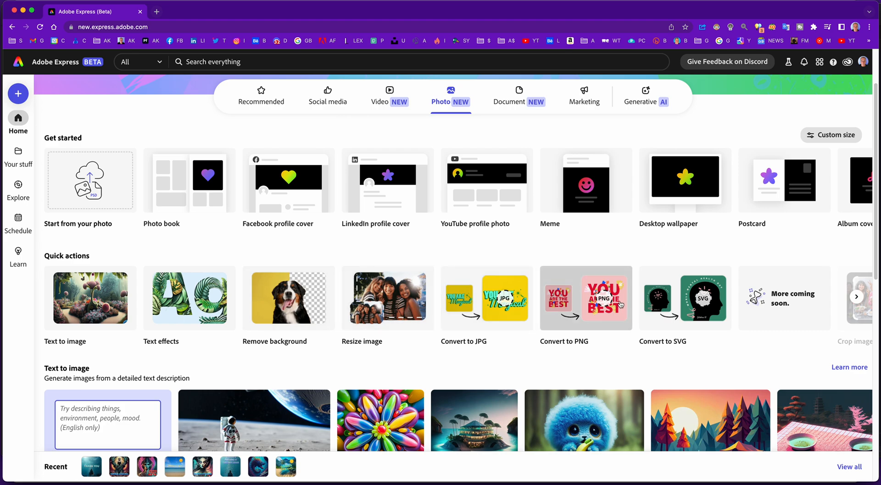
Look through the Document, Marketing and Generative AI categories.
mouse_move(595, 205)
left_click(516, 105)
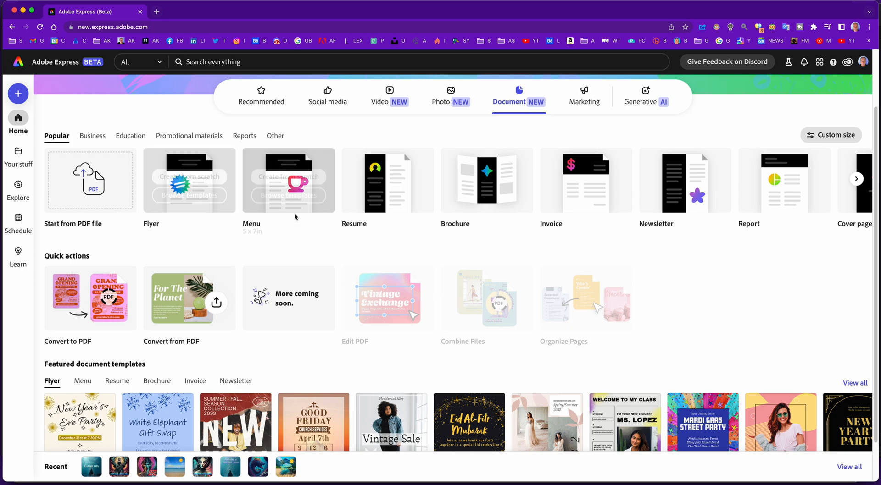
mouse_move(400, 204)
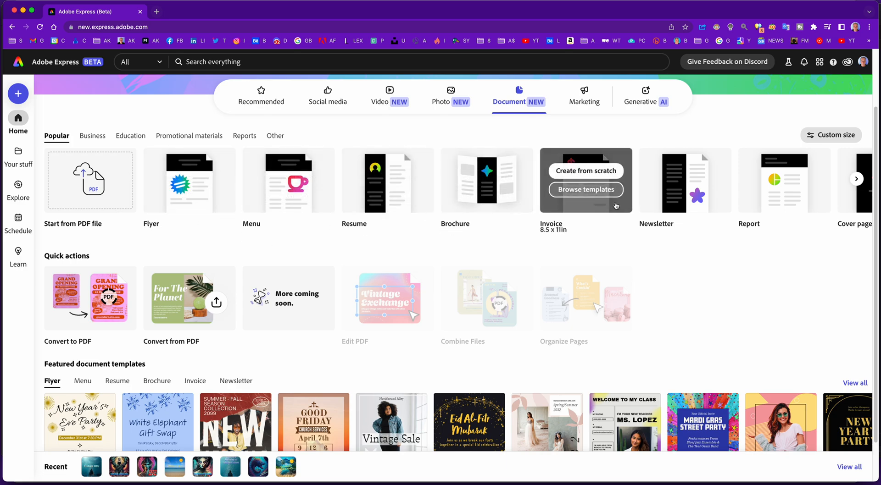
mouse_move(681, 211)
mouse_move(782, 207)
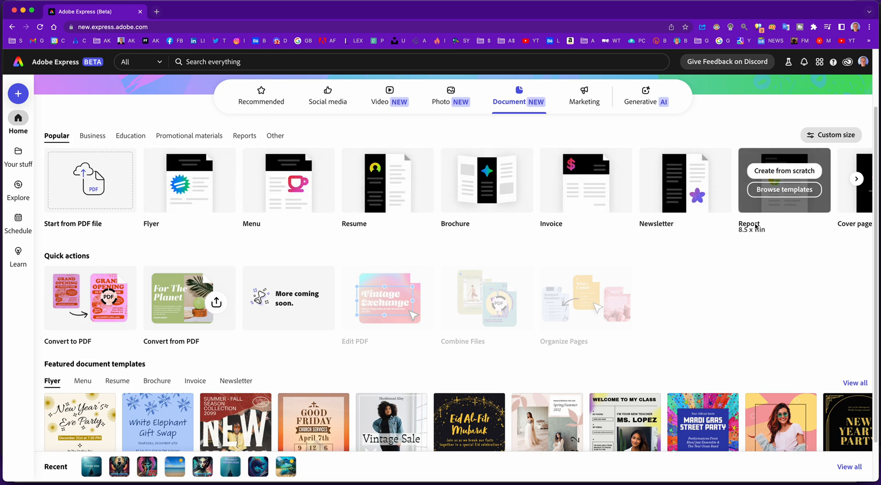
left_click(586, 103)
mouse_move(613, 238)
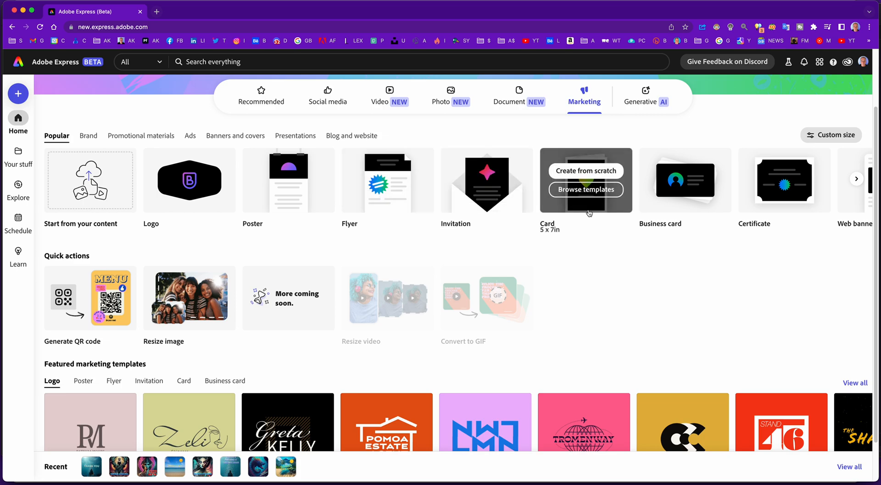
mouse_move(681, 199)
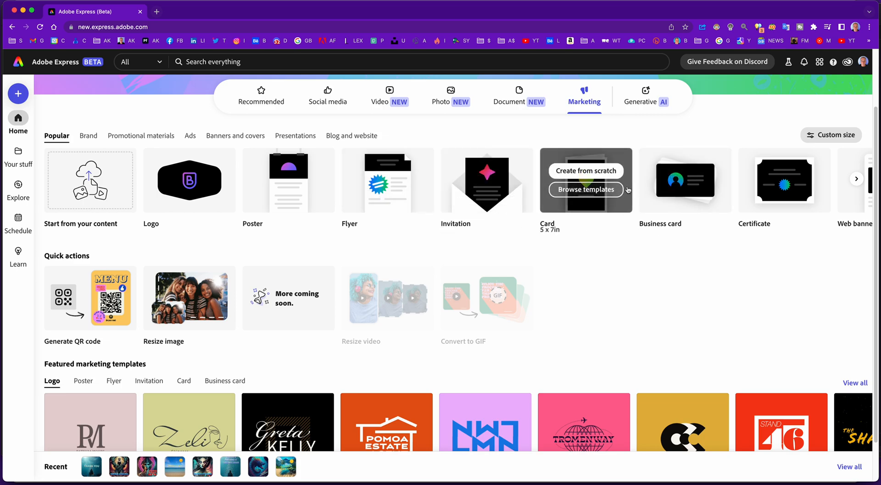
left_click(646, 105)
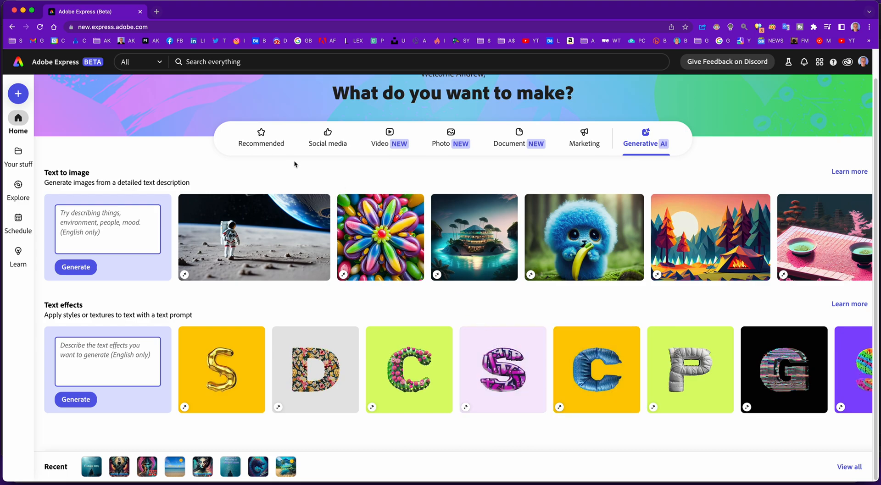
Go back via Recommended to the Social media types, showing Instagram square post.
left_click(283, 146)
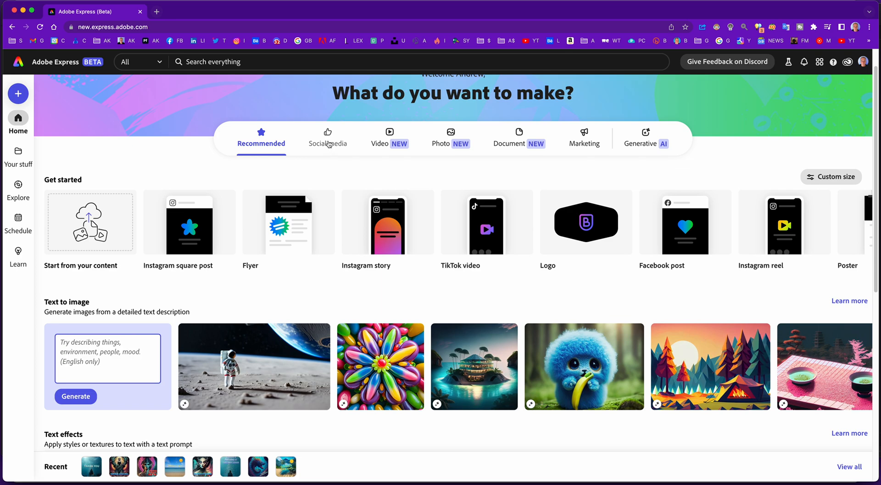
left_click(328, 144)
mouse_move(218, 211)
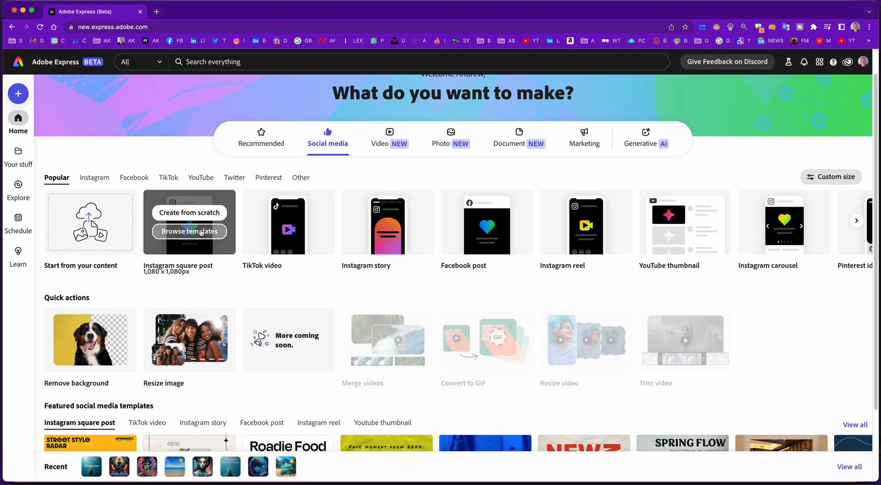
Start an Instagram square post and apply the 'DAY 01 – The Headliner' festival template.
left_click(206, 231)
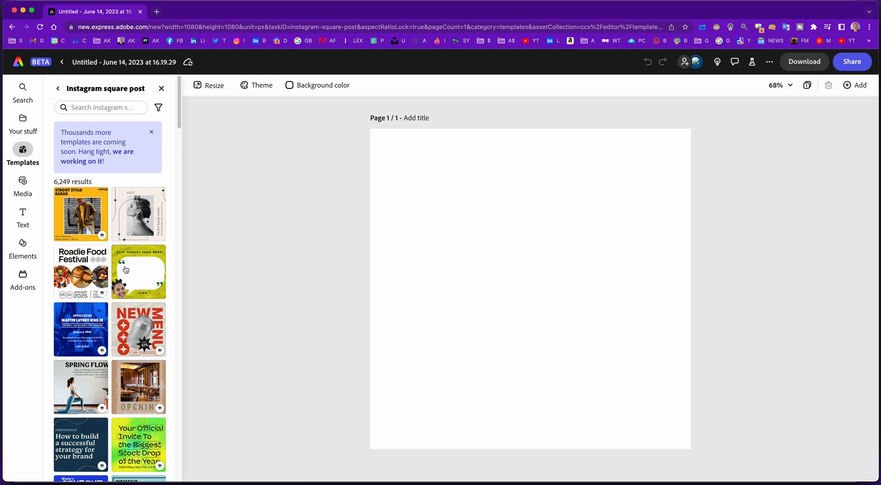
scroll(139, 278, "down", 4)
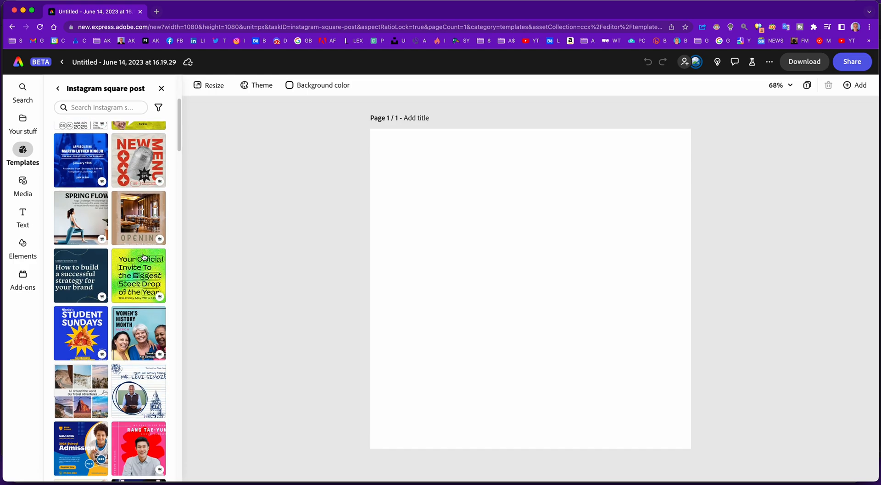
scroll(139, 260, "down", 2)
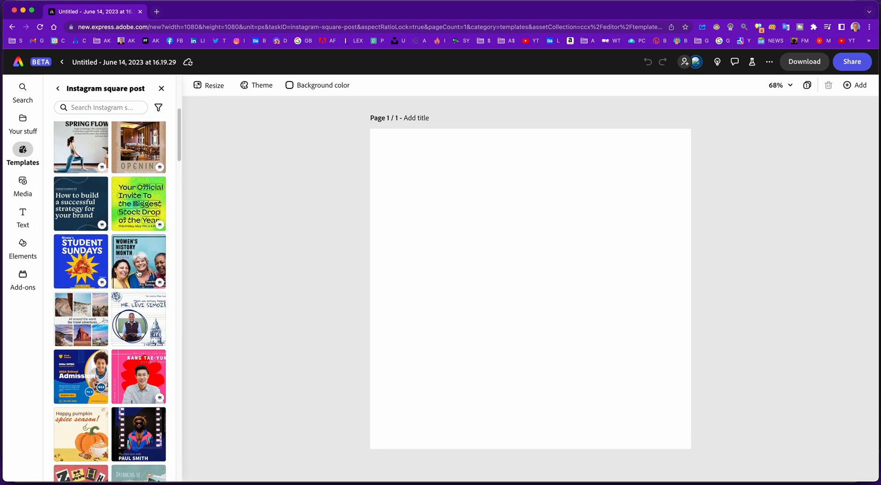
scroll(118, 357, "down", 3)
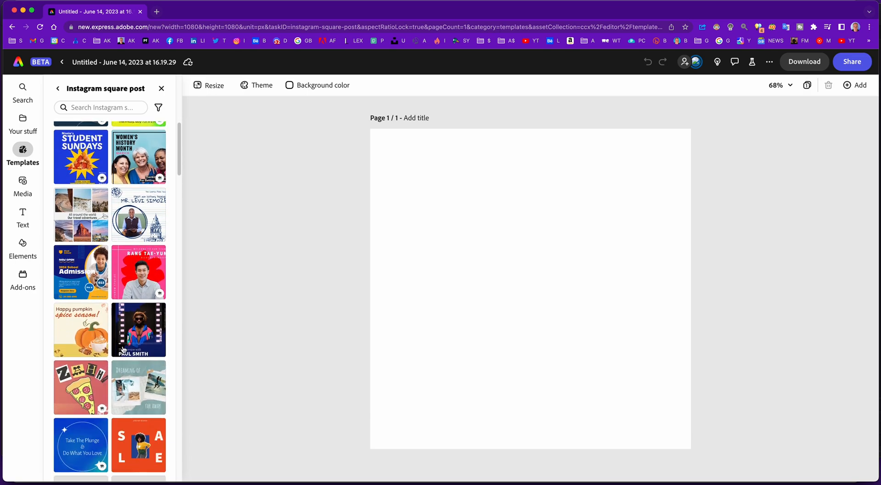
scroll(154, 395, "down", 7)
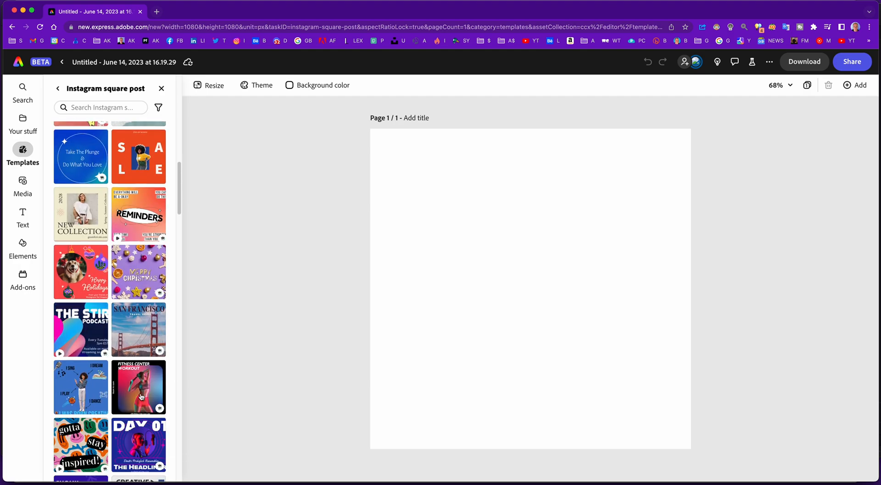
scroll(141, 397, "down", 3)
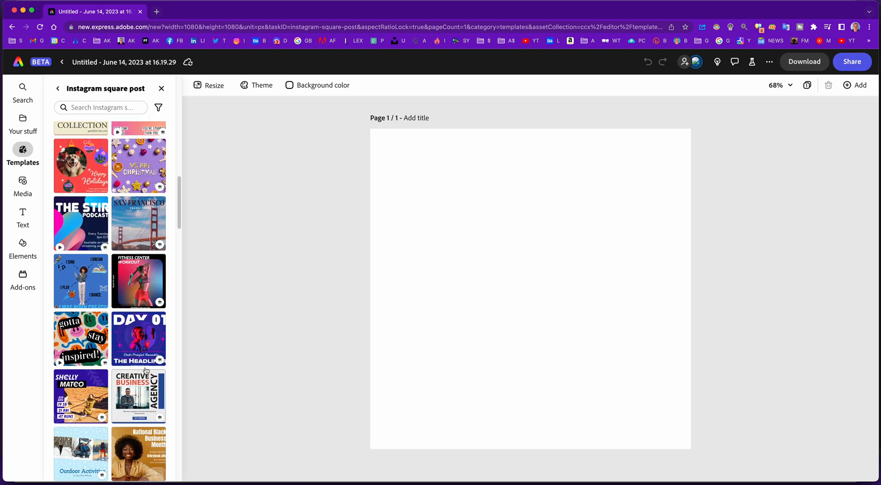
left_click(138, 363)
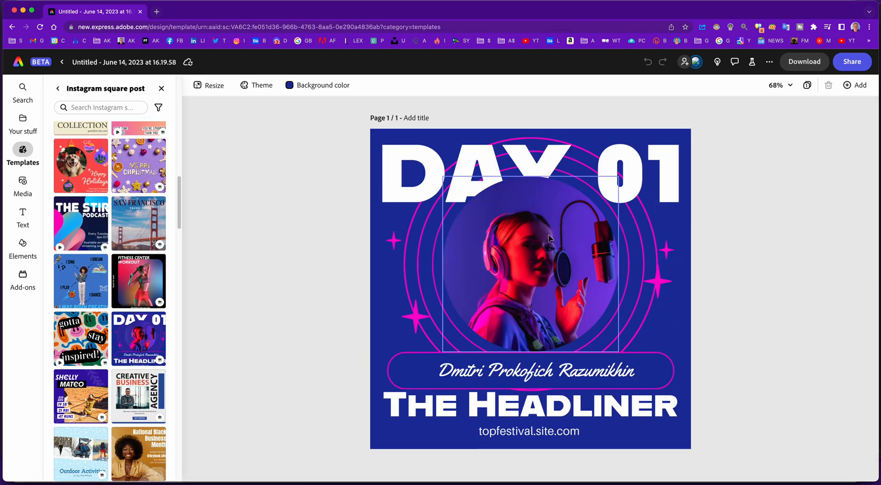
Delete the singer photo, performer name, rounded bar and web address from the template.
left_click(562, 269)
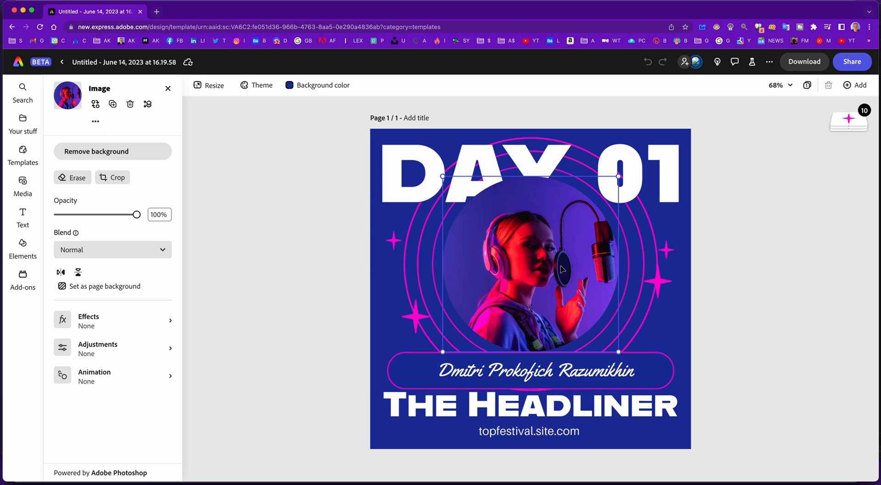
key("Delete")
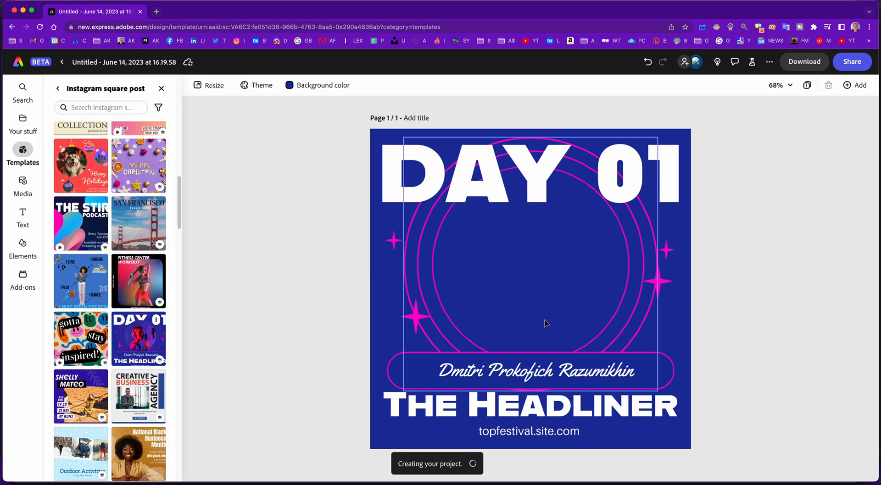
left_click(600, 373)
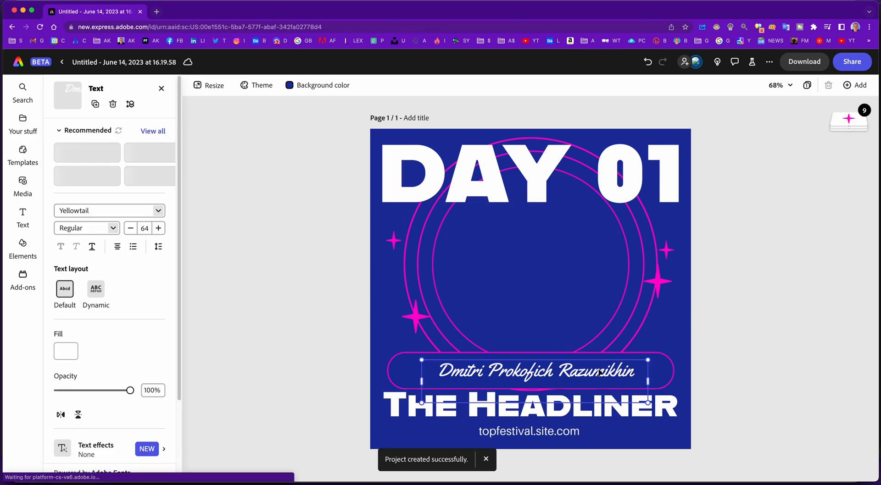
key("Delete")
left_click(593, 357)
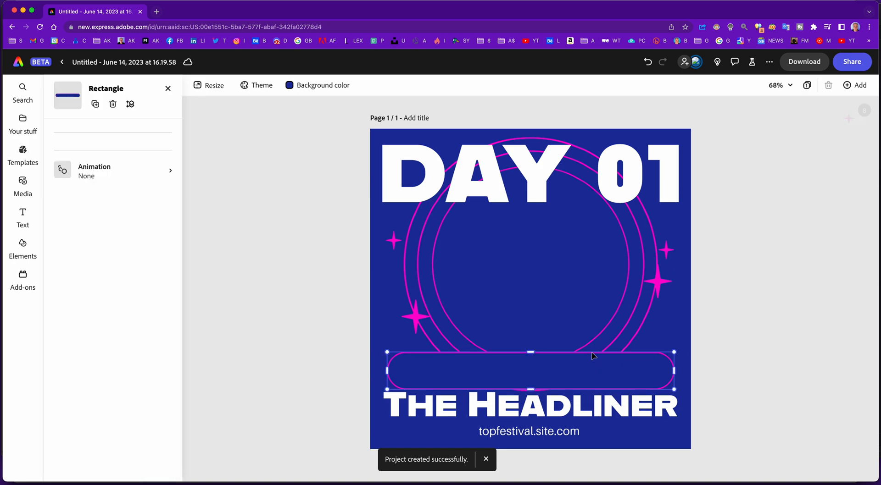
key("Delete")
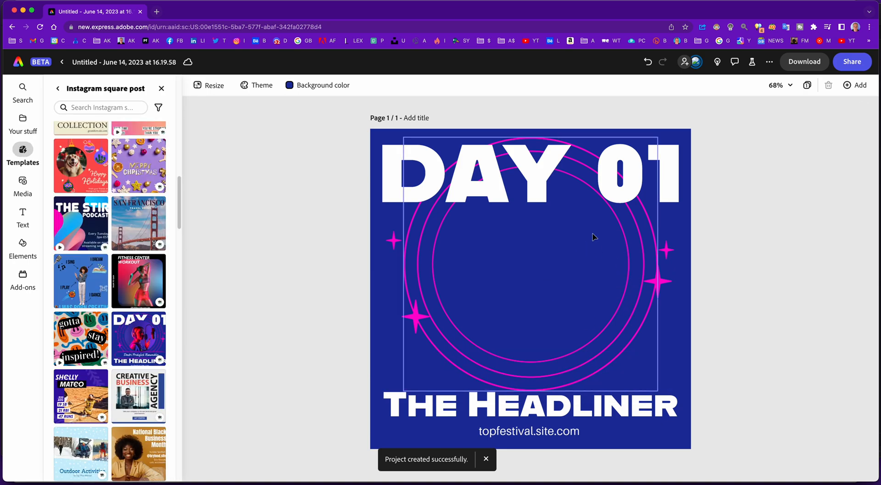
left_click(553, 433)
key("Delete")
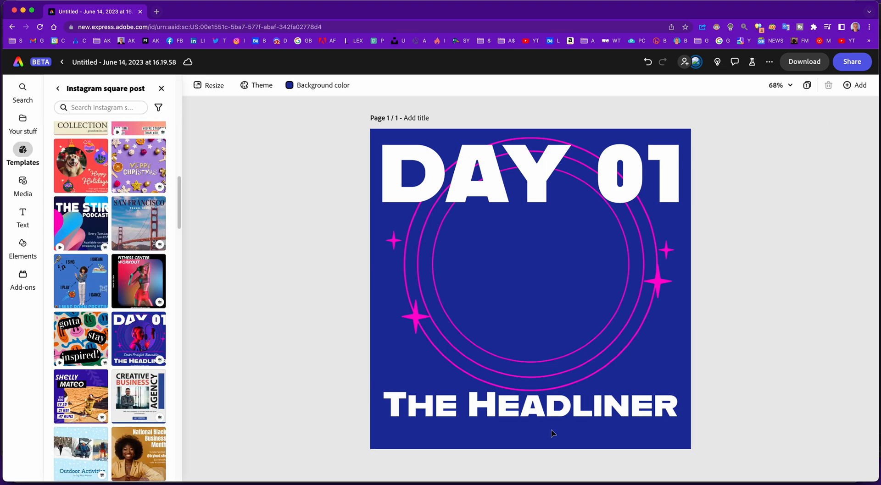
Move THE HEADLINER slightly lower and select the pink circle group from Layers.
left_click_drag(542, 416, 544, 432)
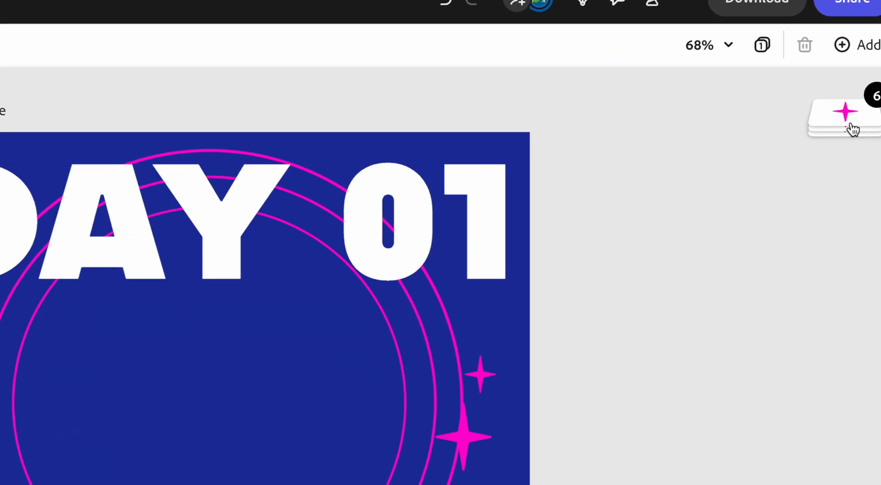
left_click(851, 127)
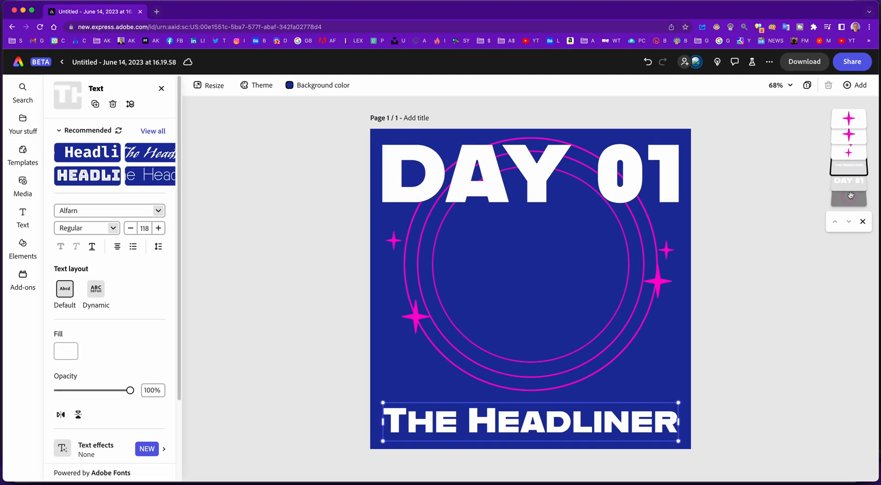
left_click(850, 199)
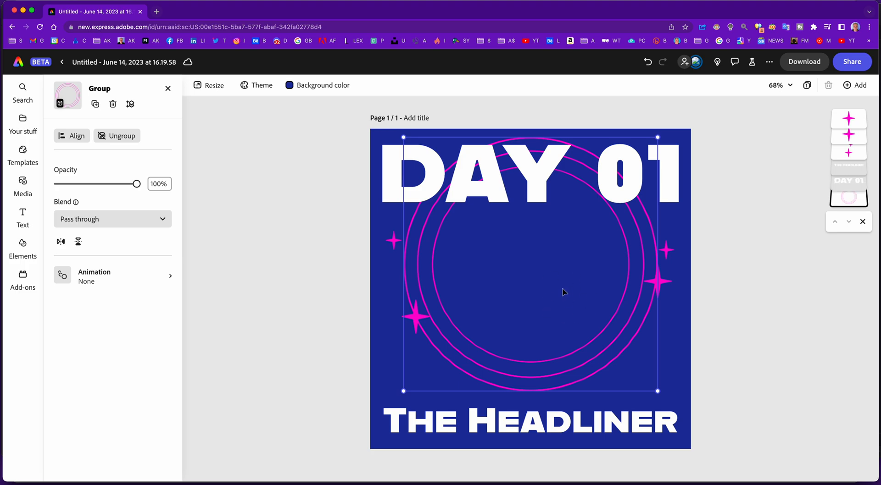
left_click(728, 271)
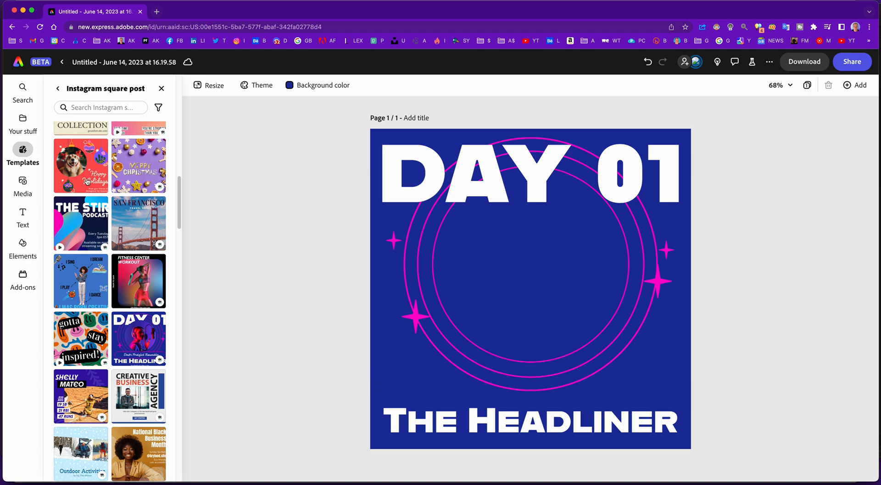
Add a Square (1:1) Text to image placeholder from the Media panel.
left_click(23, 181)
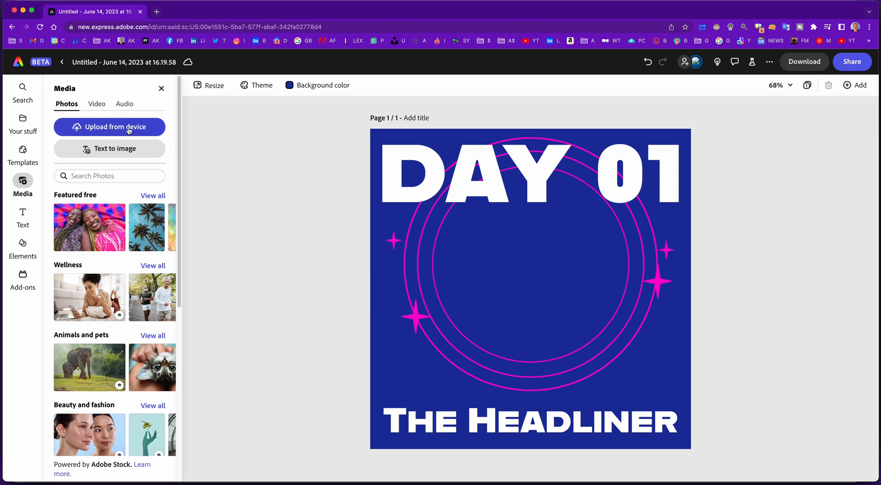
scroll(149, 217, "down", 6)
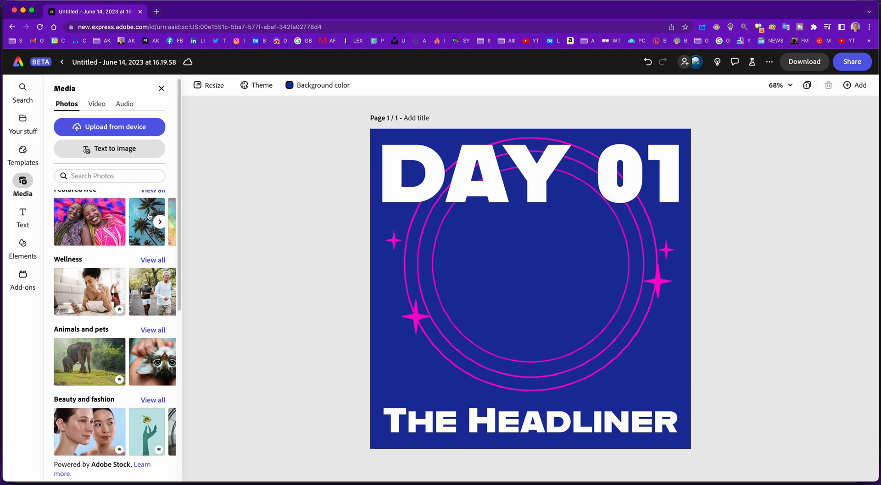
scroll(149, 217, "up", 6)
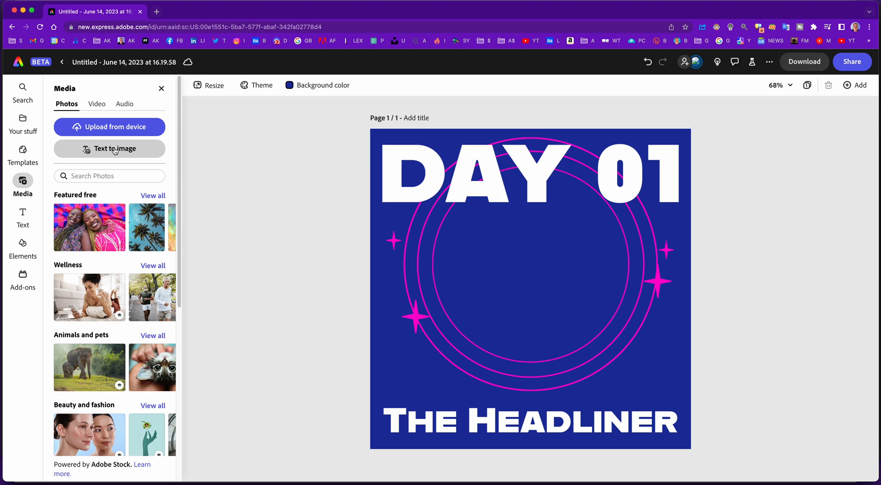
left_click(122, 153)
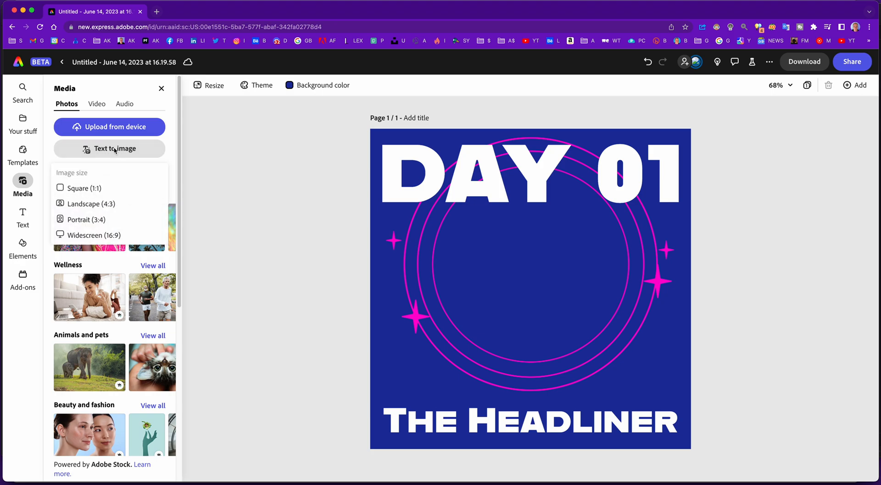
left_click(84, 188)
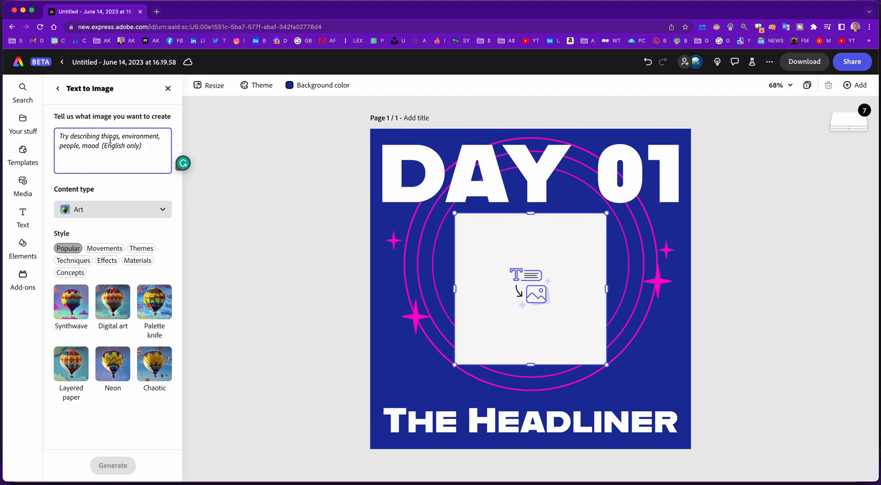
Generate Art from the prompt 'Spiraling Universe with glowing orbs'.
type("Spiraling Universe with g")
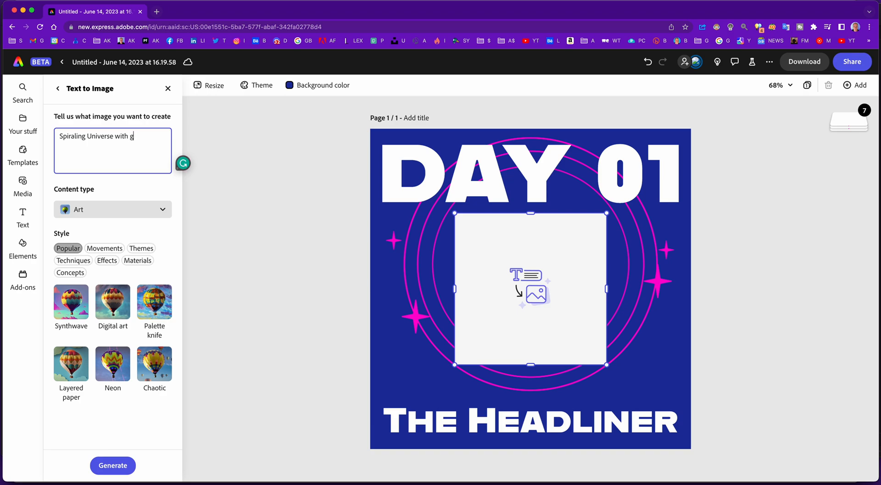
type("lowing orbs")
left_click(113, 466)
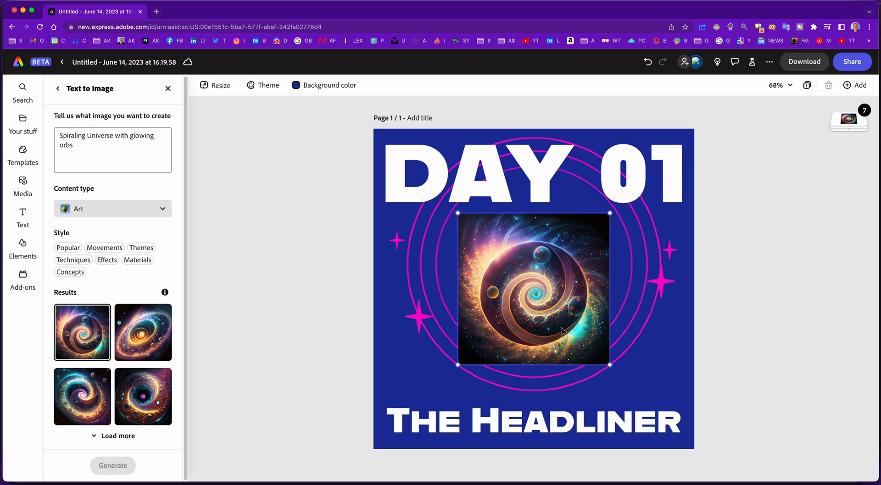
Set the generated art as page background and settle on the fourth variation.
left_click(325, 281)
left_click(501, 263)
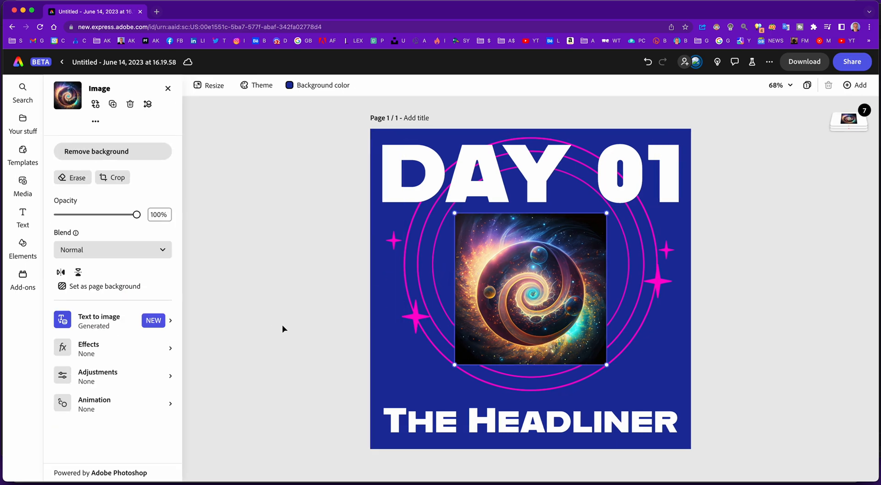
left_click(127, 289)
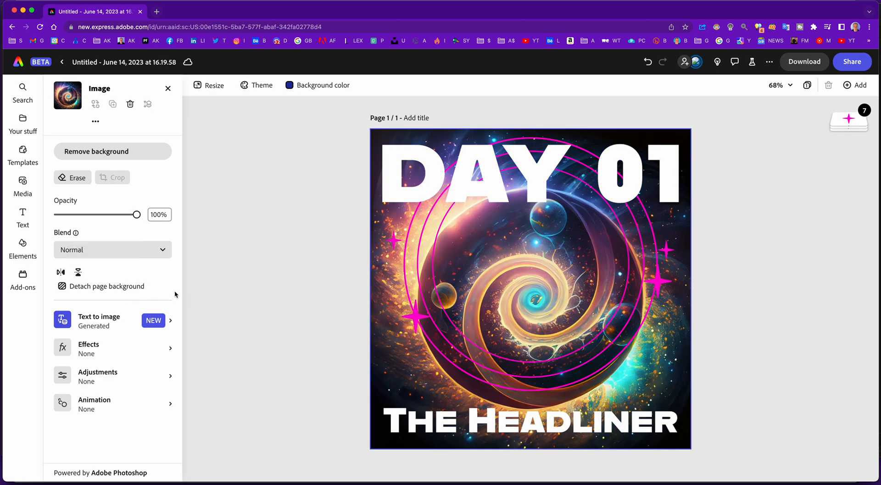
left_click(106, 322)
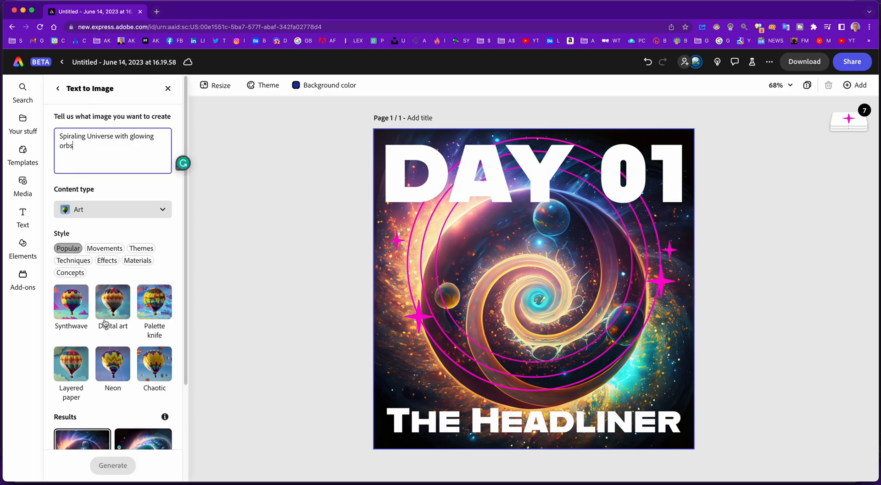
scroll(146, 321, "down", 5)
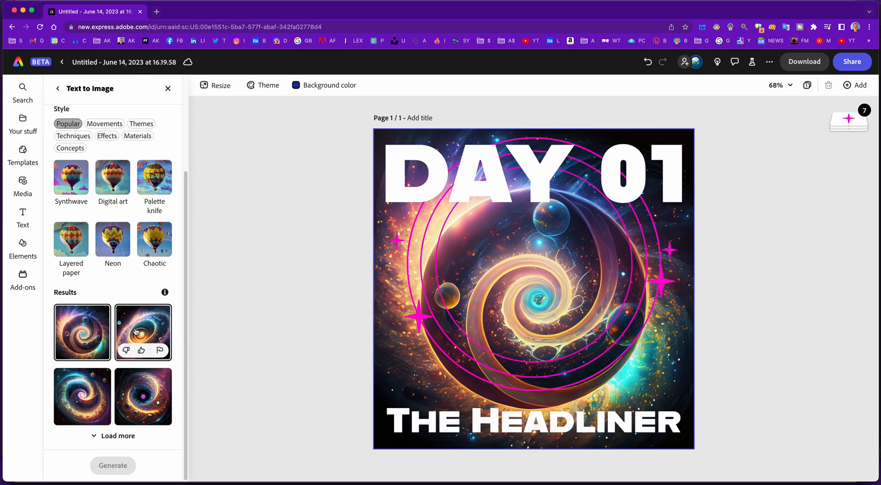
left_click(138, 331)
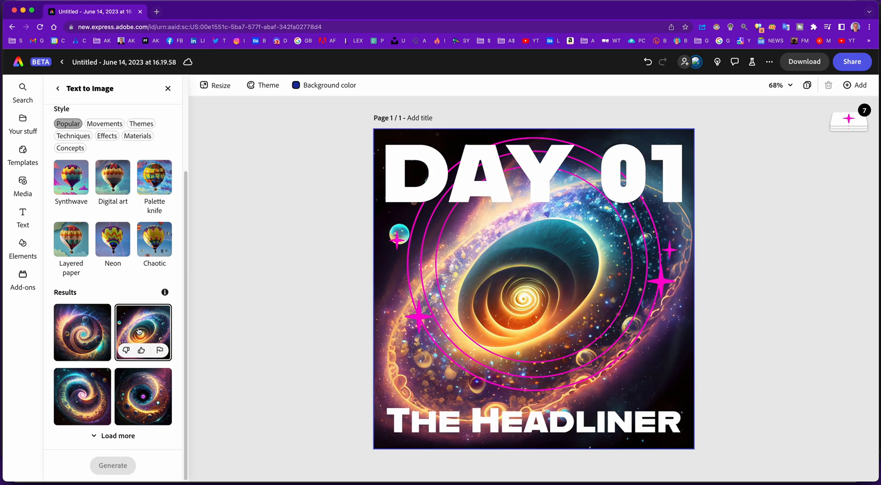
left_click(91, 395)
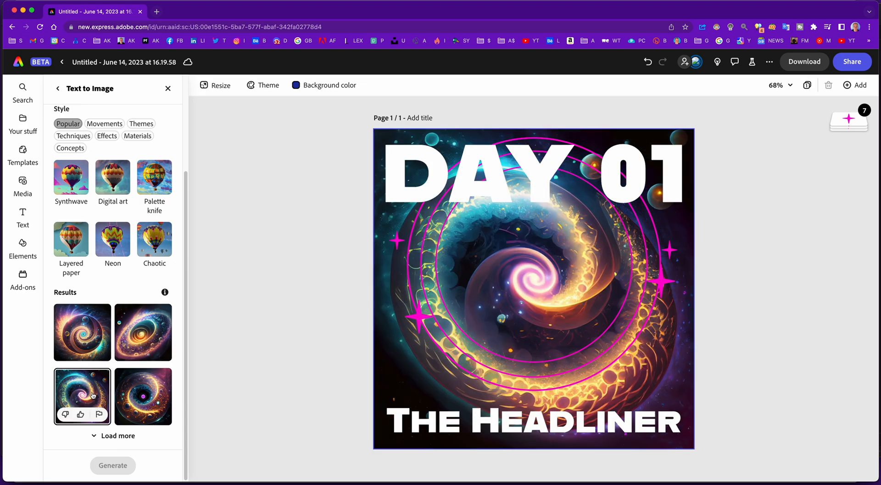
left_click(149, 393)
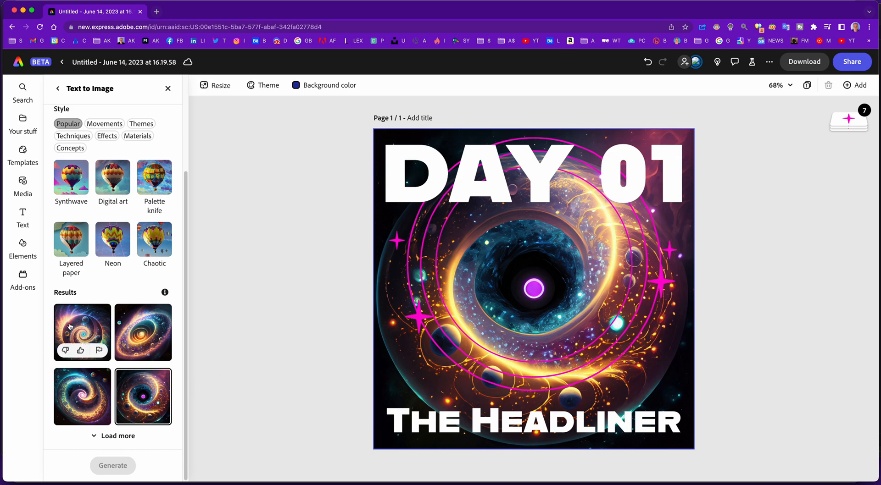
left_click(80, 334)
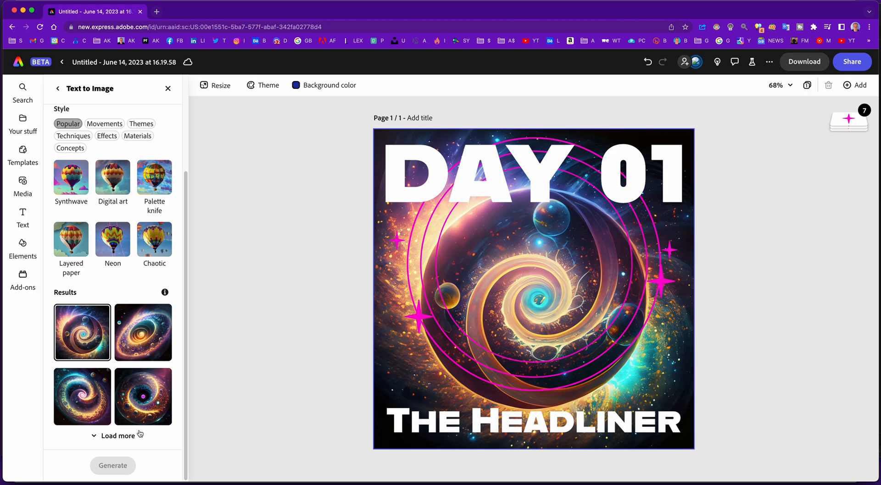
left_click(148, 398)
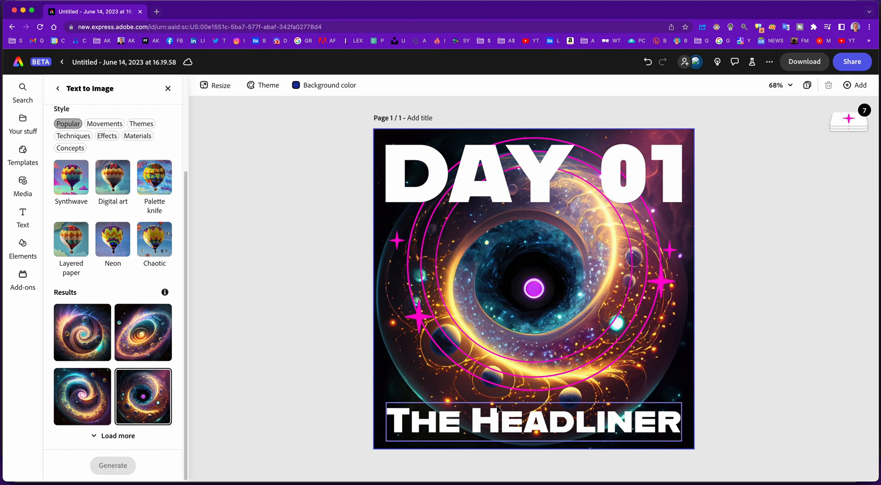
Enlarge the pink ring graphic by dragging its corners outward.
left_click(521, 379)
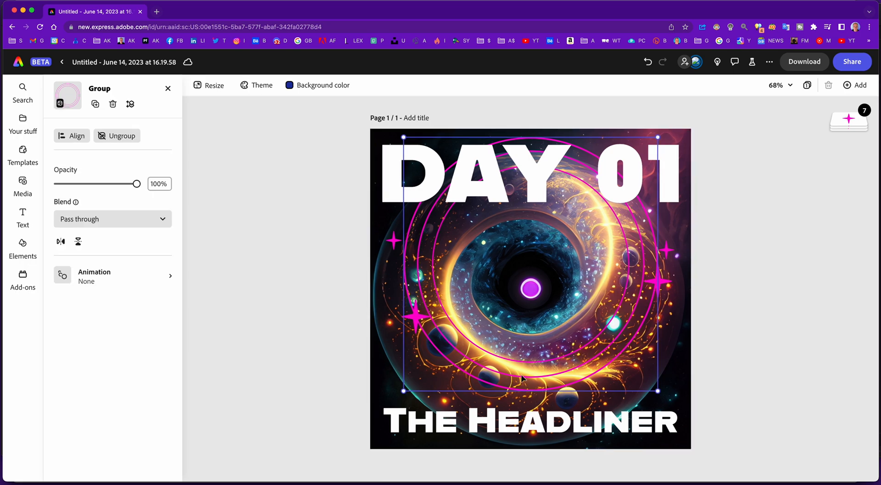
left_click_drag(658, 391, 678, 412)
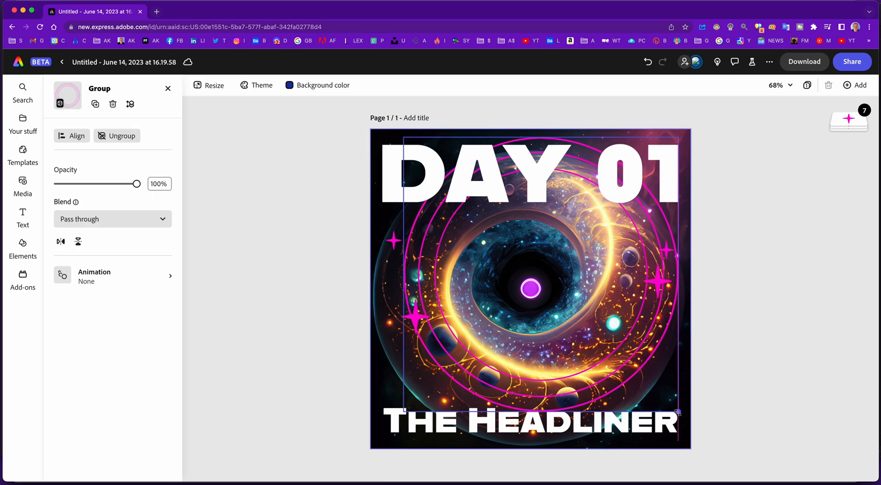
left_click_drag(405, 412, 356, 420)
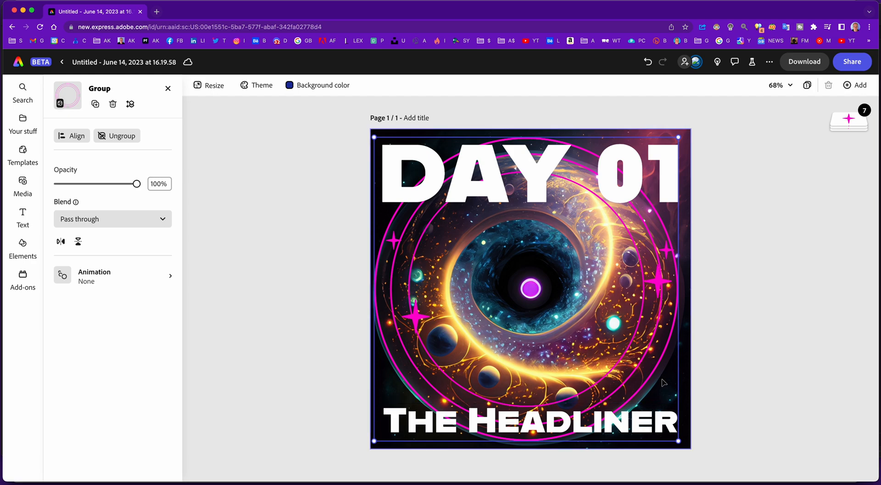
left_click(621, 193)
Replace the DAY 01 heading with 'THE UNIVERSE' and centre it on the page.
double_click(620, 186)
left_click(637, 181)
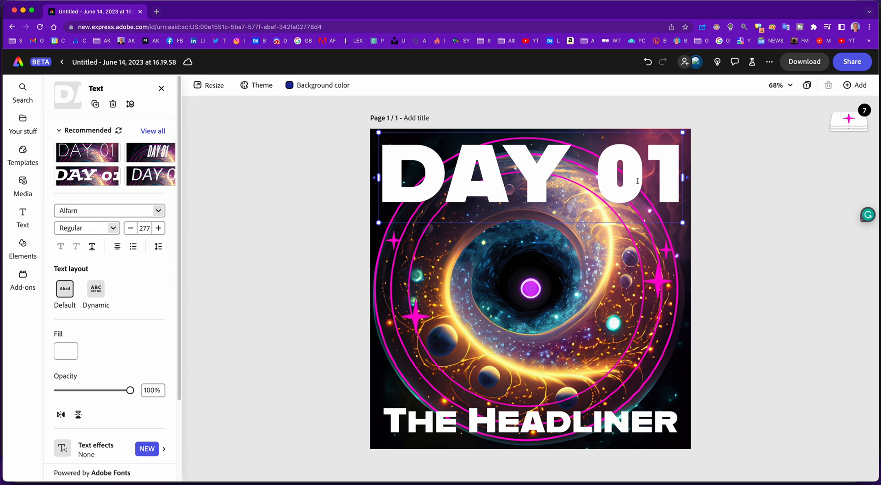
triple_click(616, 183)
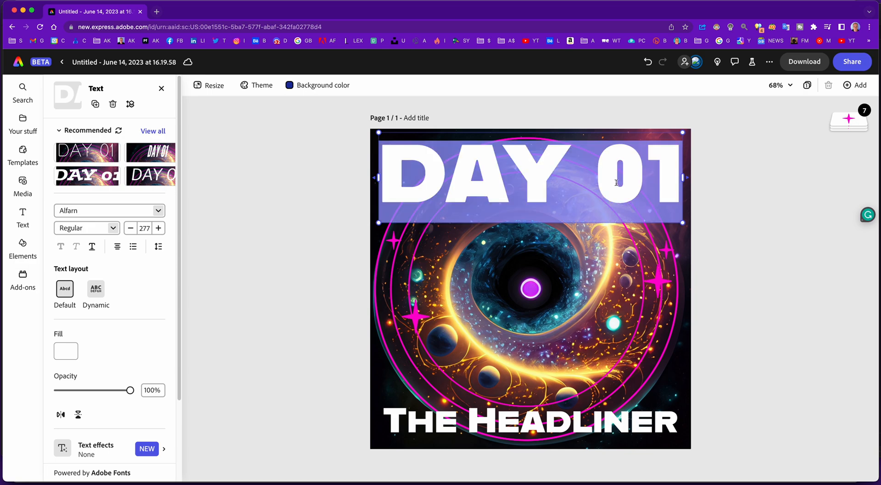
type("THE")
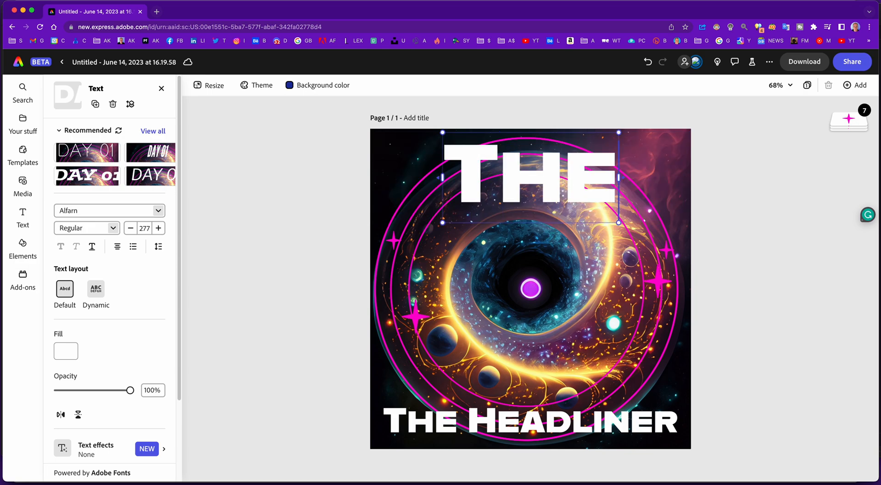
type(" UNIVERSE")
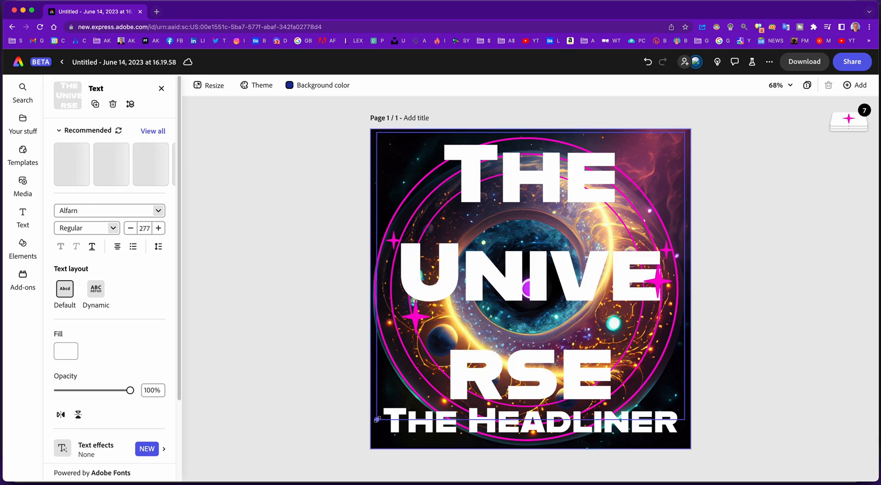
left_click_drag(377, 419, 486, 318)
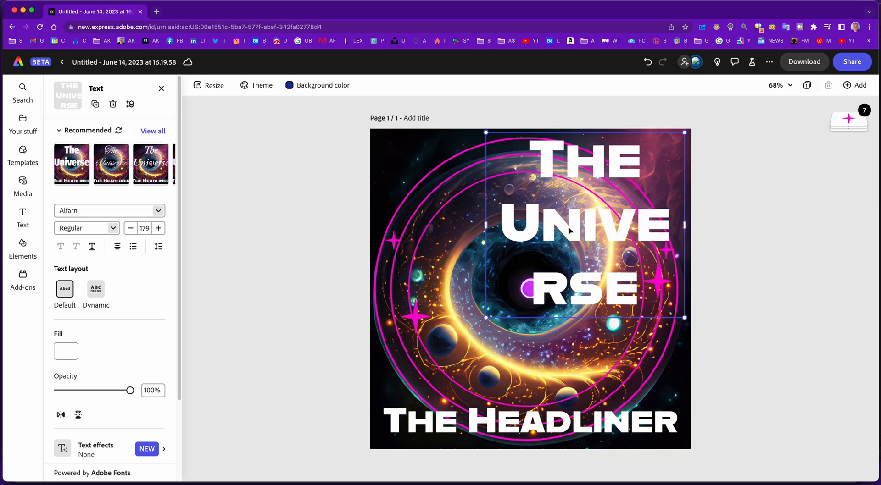
left_click_drag(575, 211, 515, 205)
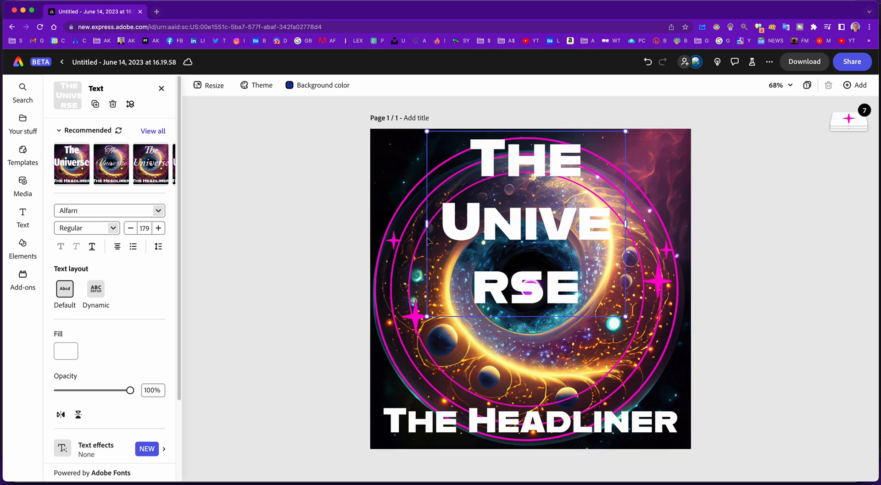
left_click(95, 292)
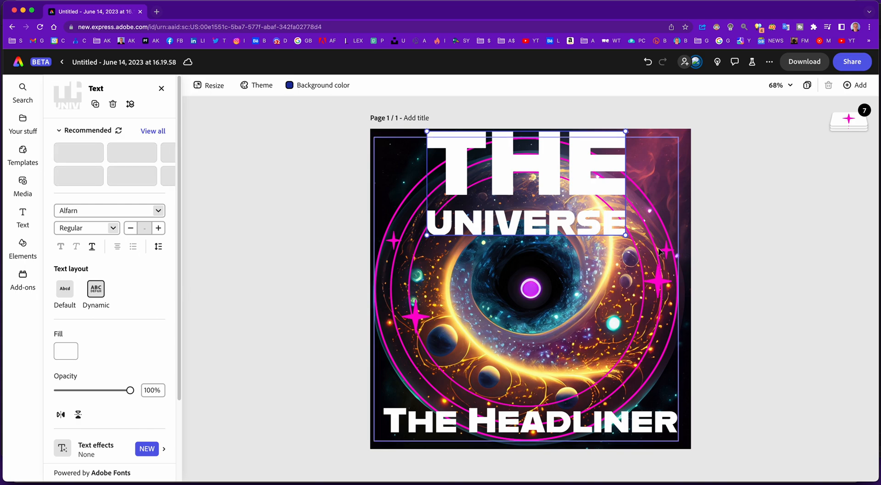
Reposition and stretch THE UNIVERSE title across nearly the full canvas width.
left_click_drag(586, 184, 597, 187)
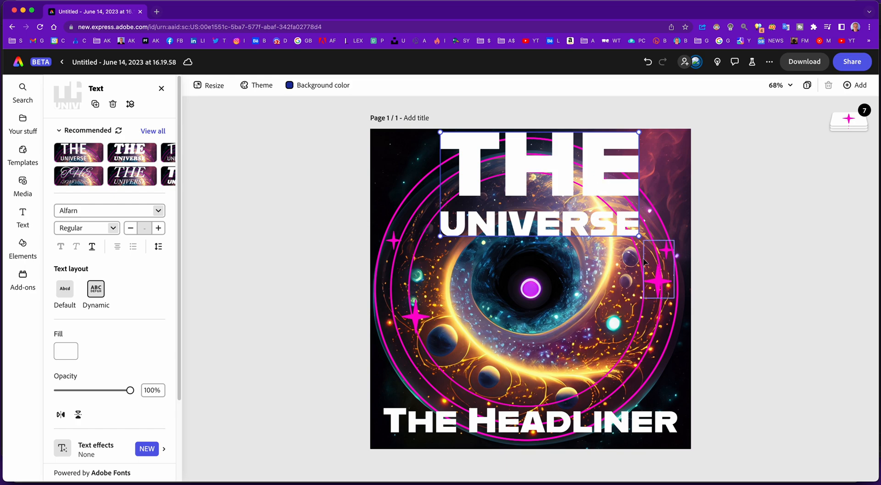
left_click_drag(638, 237, 672, 152)
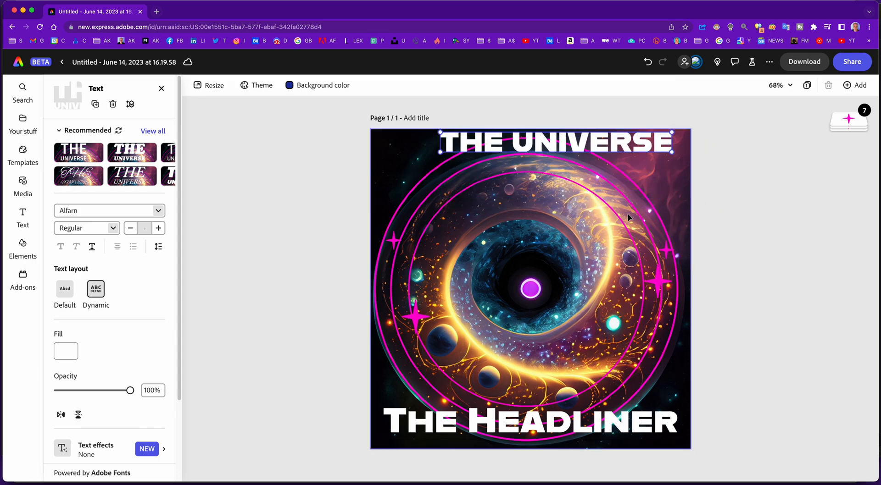
left_click_drag(575, 146, 544, 163)
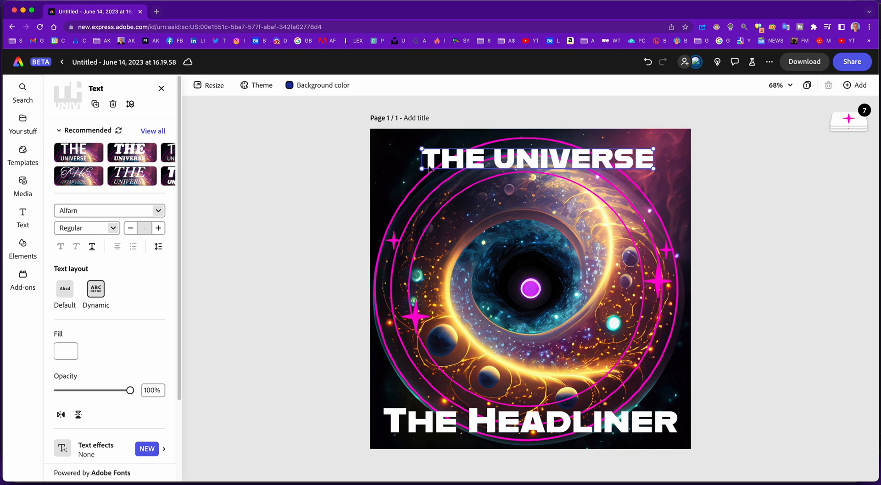
left_click_drag(421, 168, 383, 185)
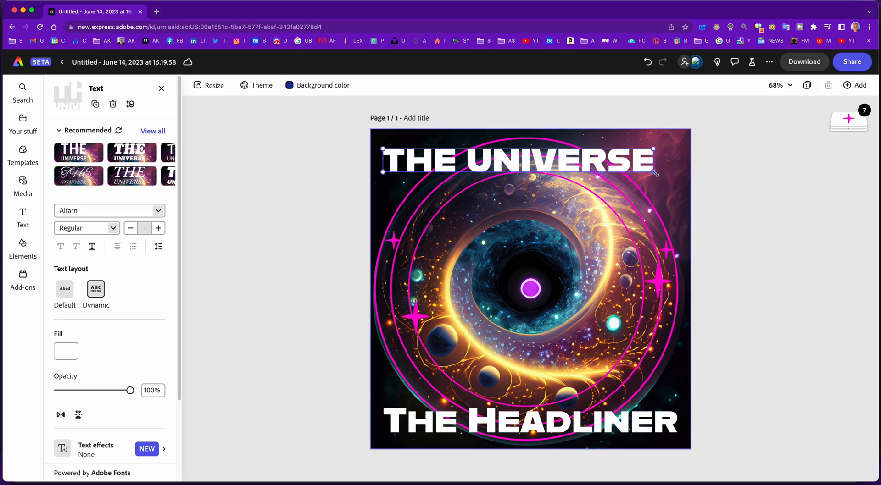
left_click_drag(658, 173, 685, 181)
Replace 'THE HEADLINER' with 'Is always new' in the bottom text box.
left_click(551, 424)
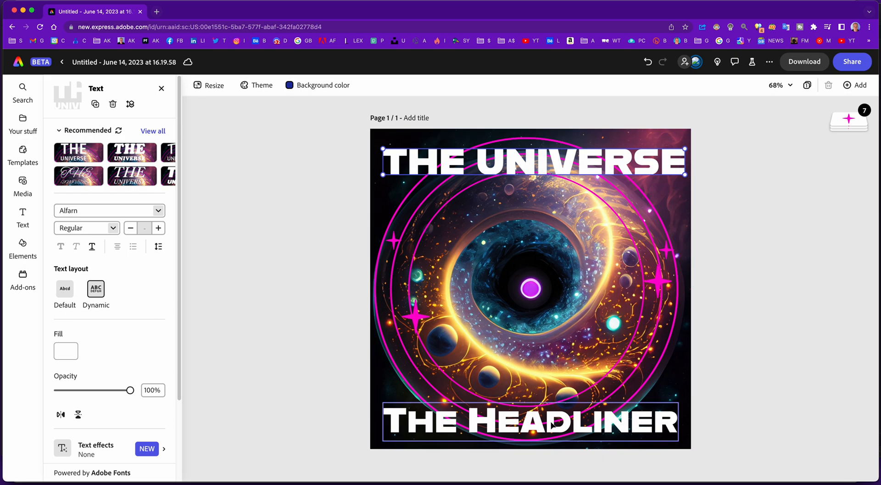
double_click(551, 421)
left_click(550, 421)
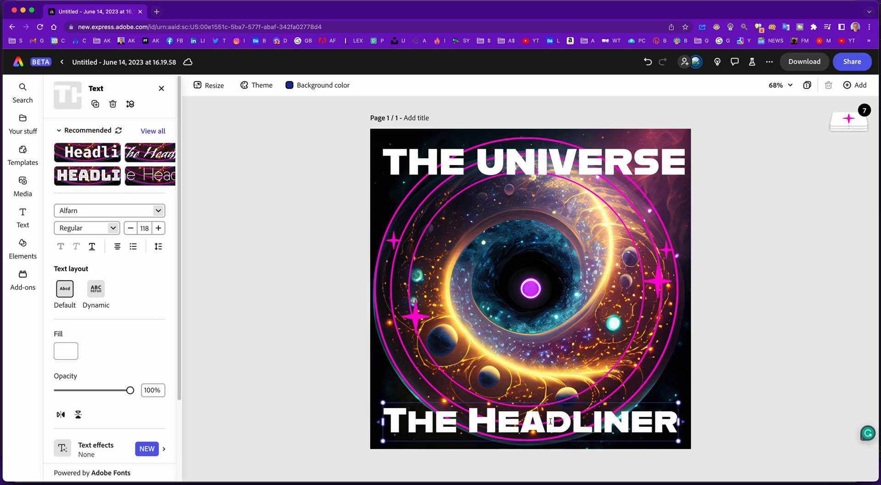
double_click(550, 421)
left_click(550, 420)
triple_click(550, 420)
key("BackSpace")
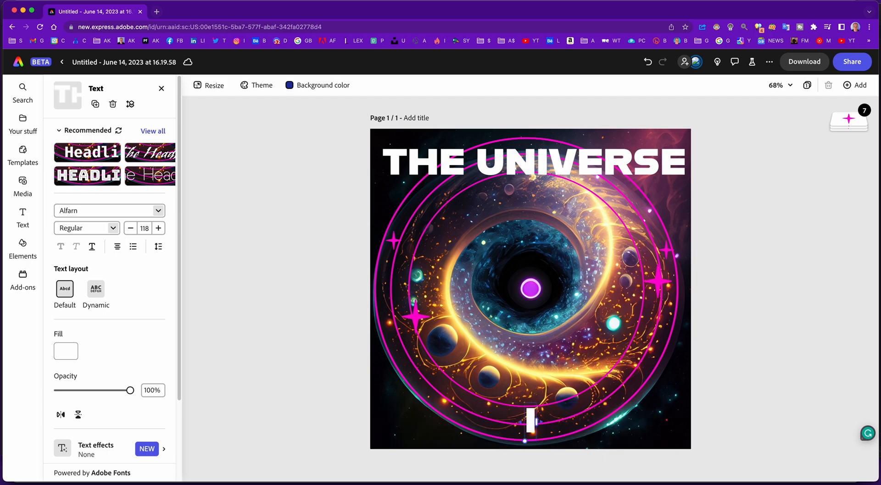
type("Is")
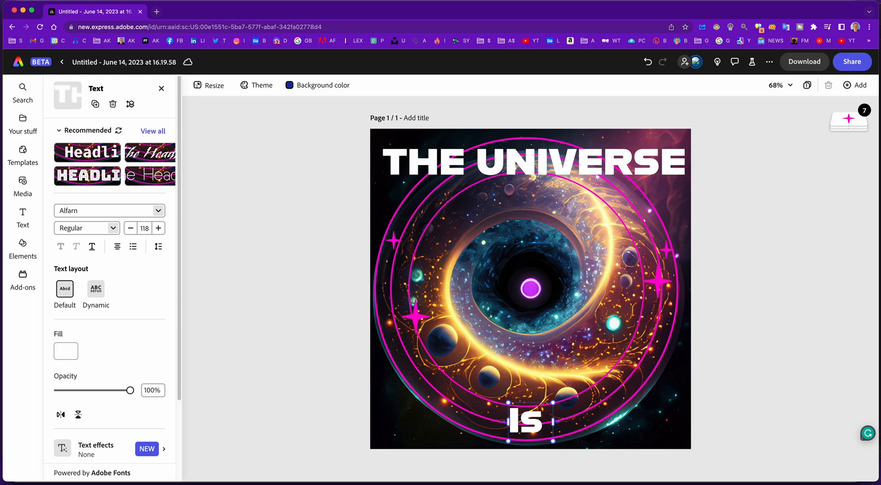
type(" alwa")
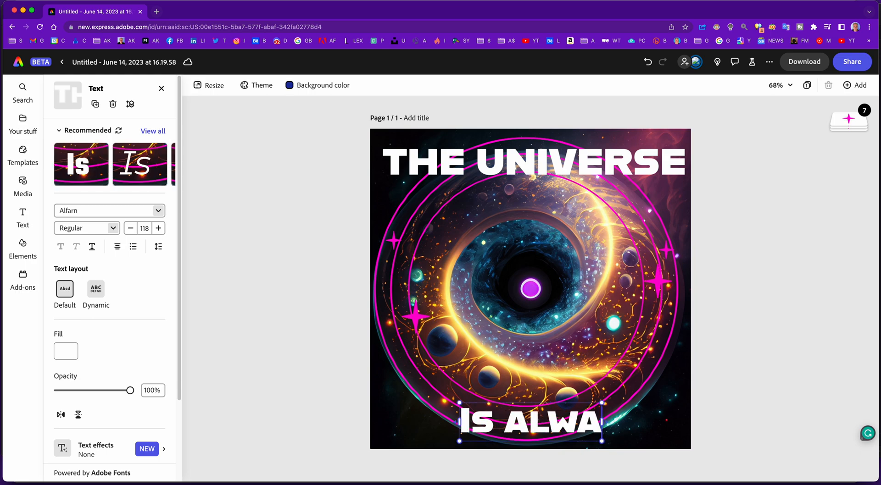
type("ys new")
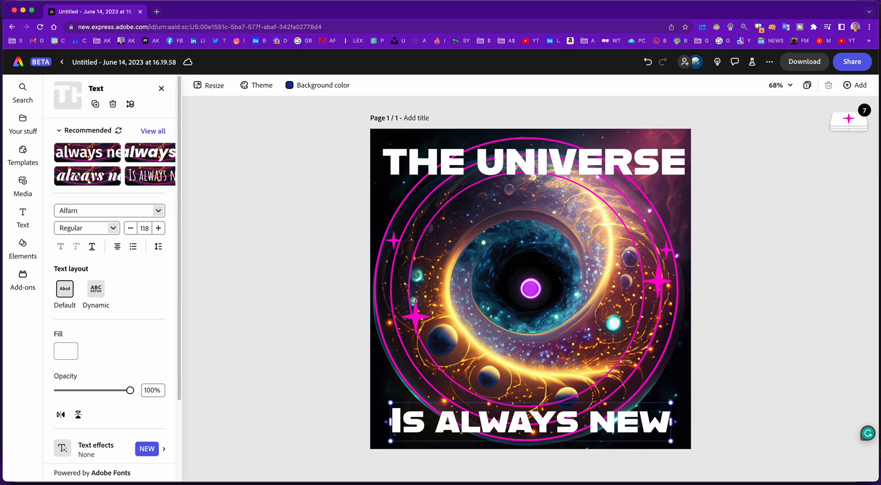
left_click(636, 425)
double_click(637, 423)
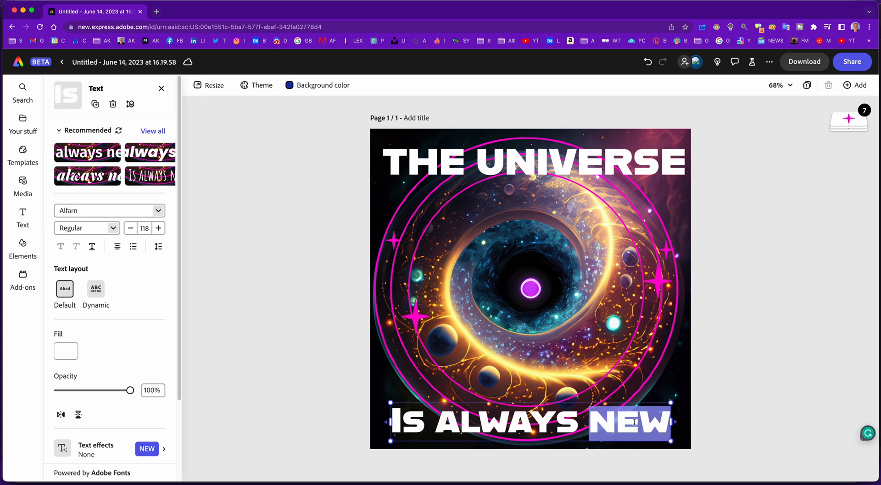
triple_click(633, 421)
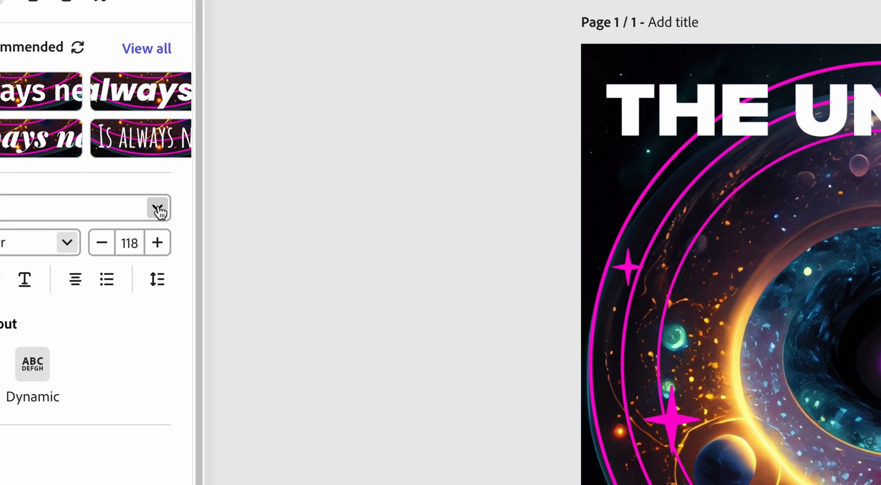
left_click(158, 211)
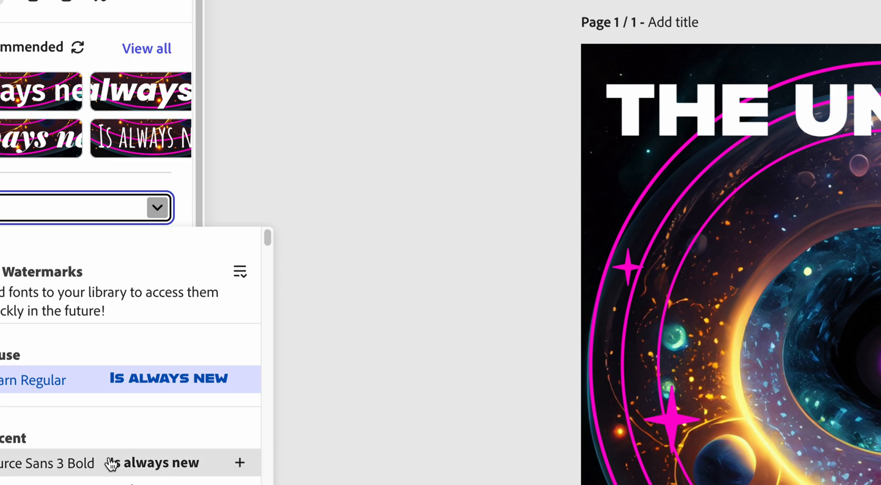
left_click(221, 180)
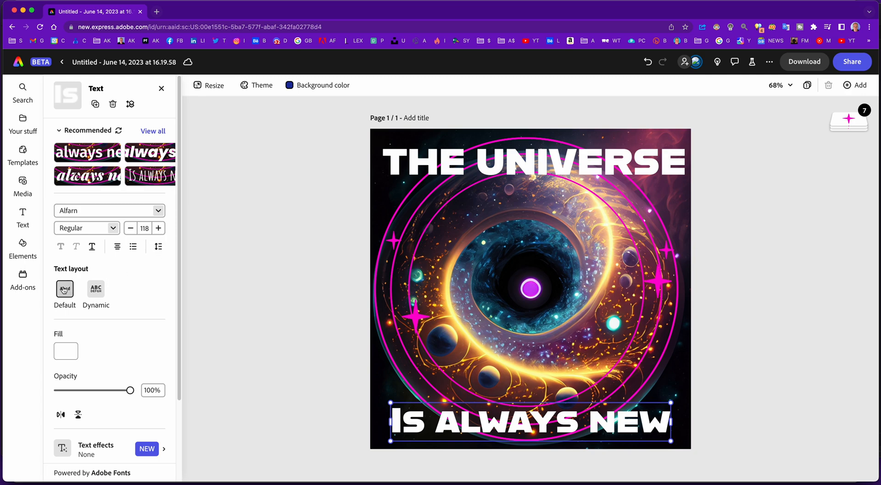
Give IS ALWAYS NEW a custom light cyan fill (#9FF9FC).
scroll(115, 318, "down", 2)
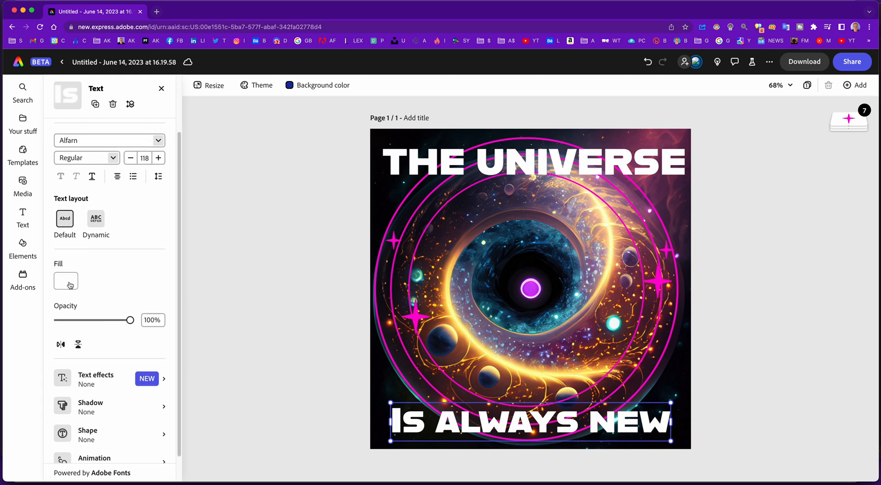
left_click(69, 285)
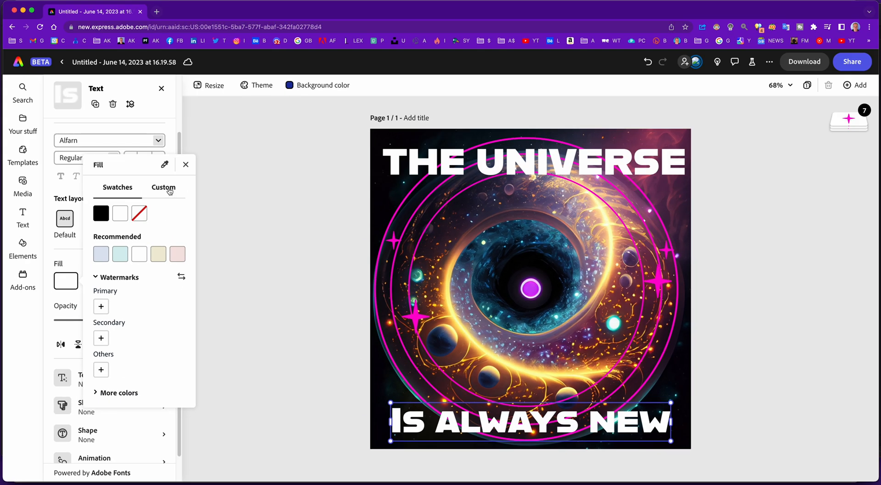
left_click(170, 192)
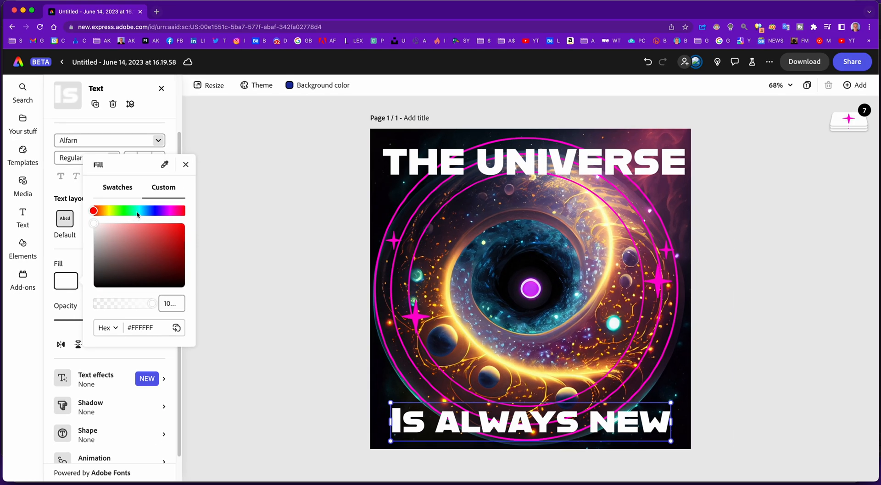
left_click_drag(137, 211, 140, 212)
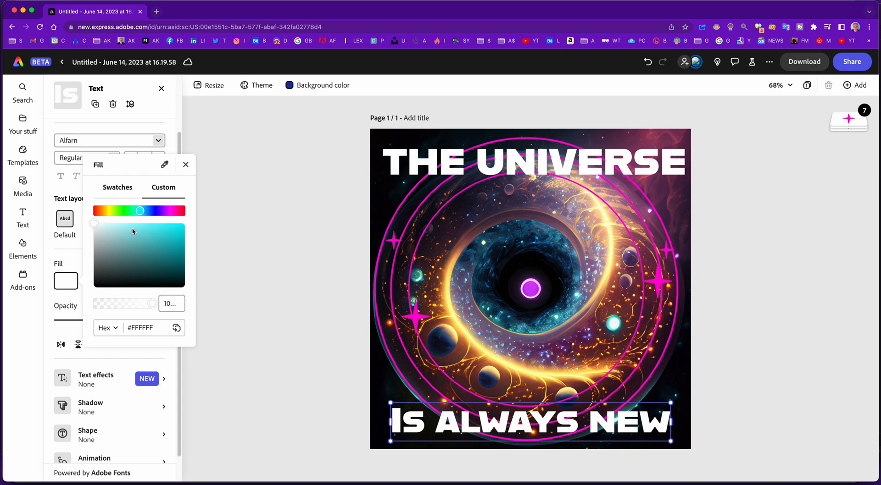
left_click(128, 224)
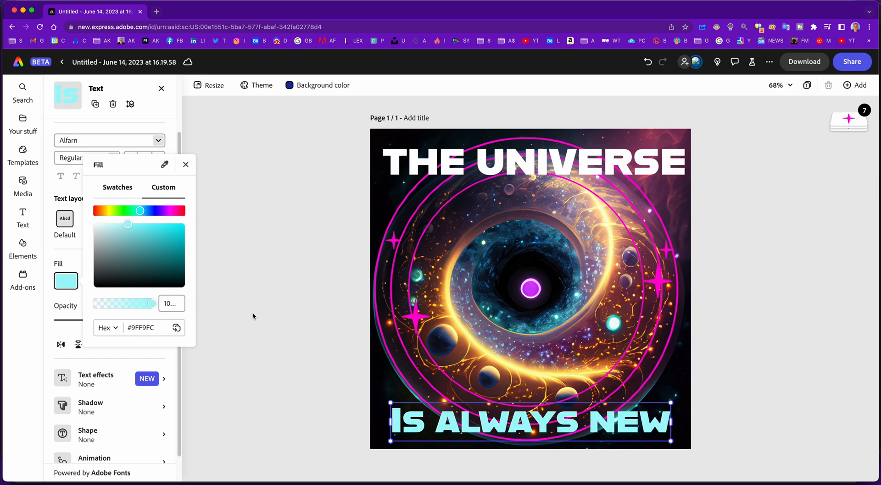
left_click(455, 418)
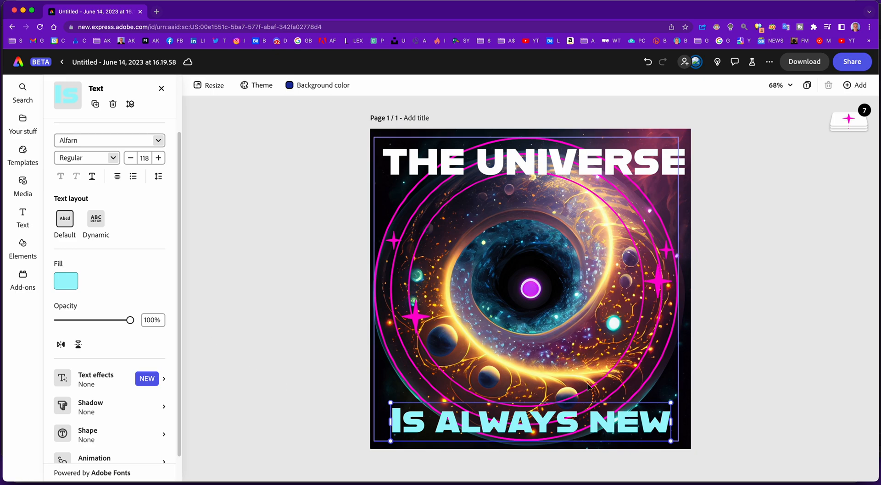
Give IS ALWAYS NEW a Classic shadow in custom purple #A51AE8 at 100% opacity, copying the hex code.
left_click(114, 407)
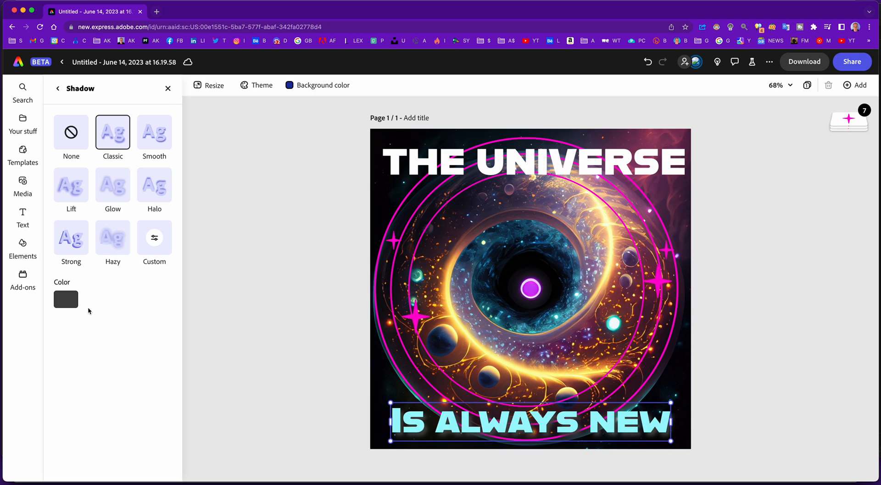
left_click(64, 299)
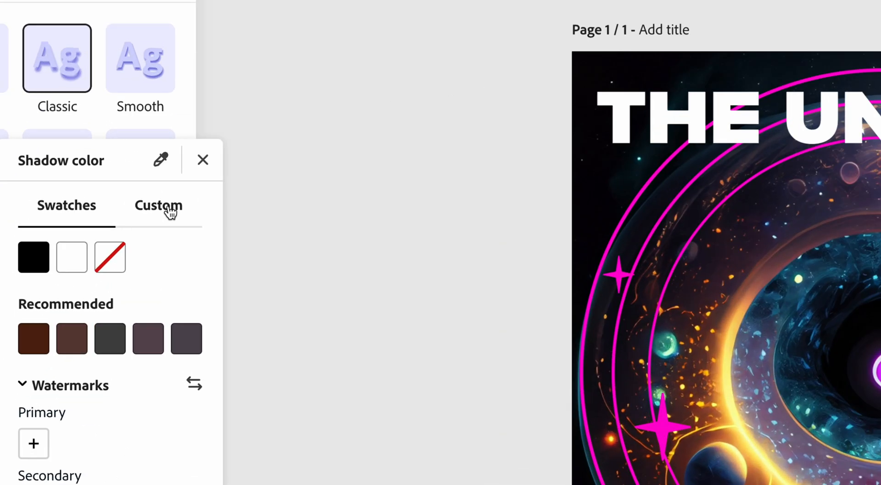
left_click(169, 208)
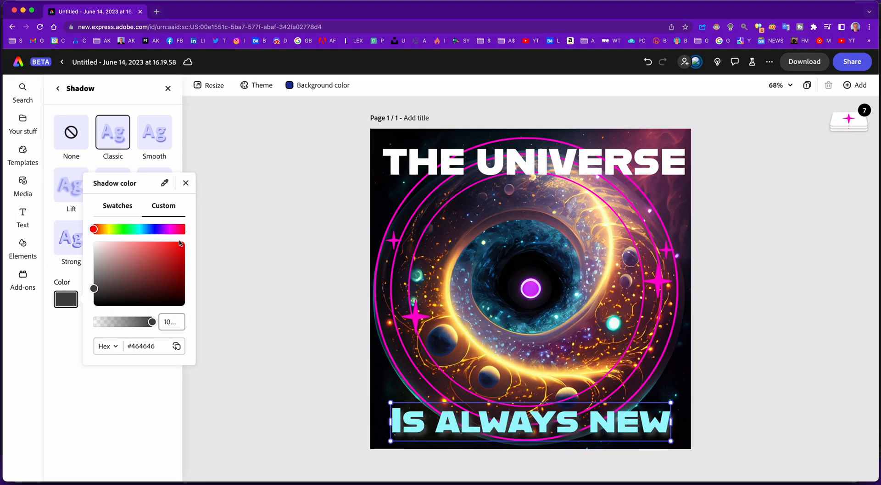
left_click(165, 230)
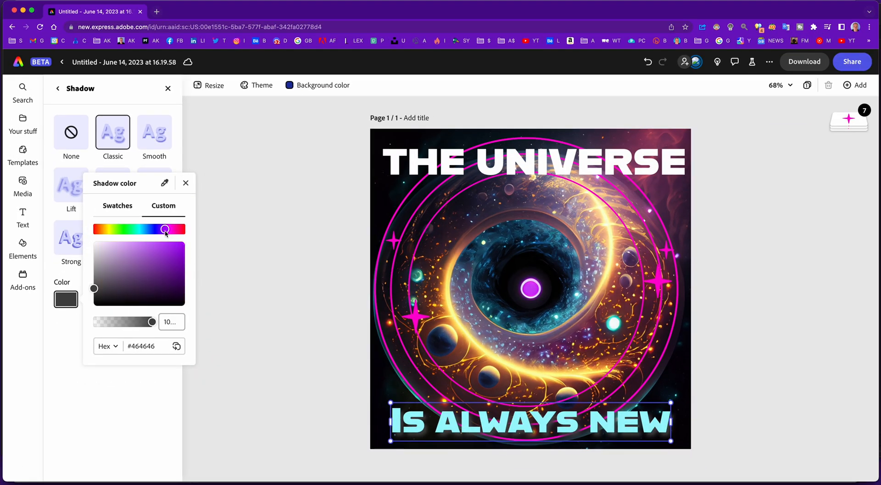
left_click(175, 249)
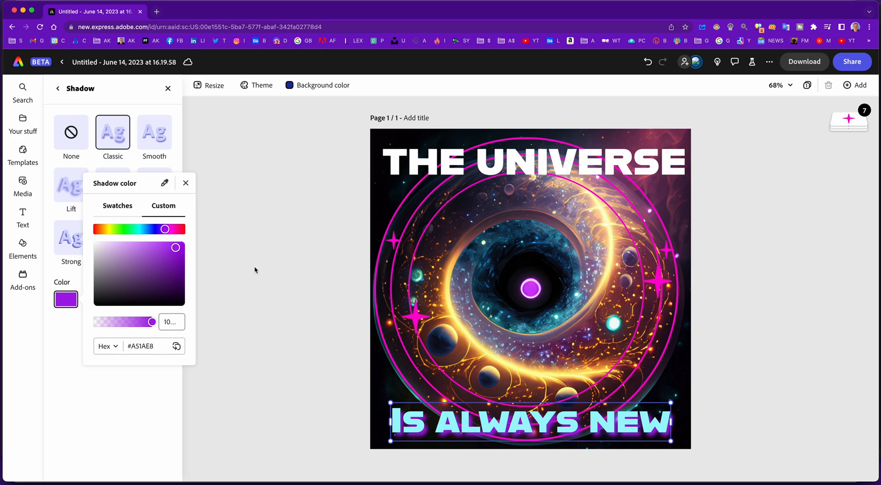
left_click(172, 322)
left_click(177, 347)
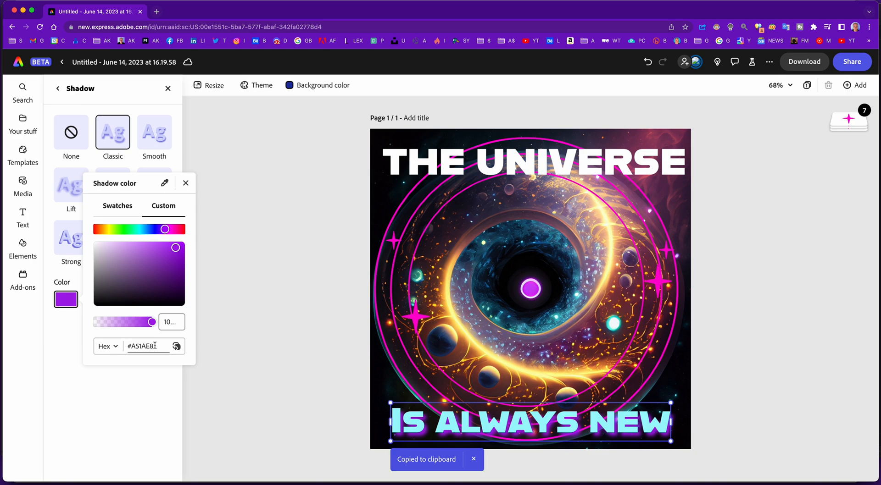
left_click(250, 274)
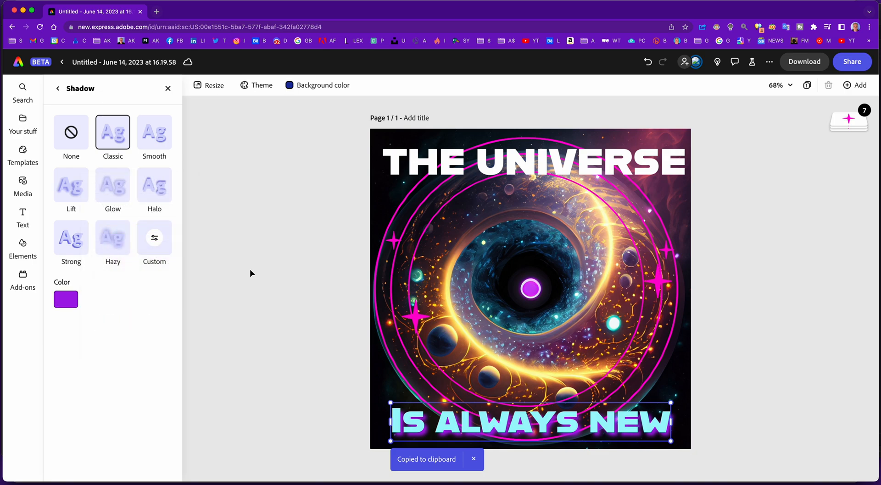
Paste #A51AE8 as THE UNIVERSE title's Classic shadow colour, then select the whole grouped design.
left_click(463, 171)
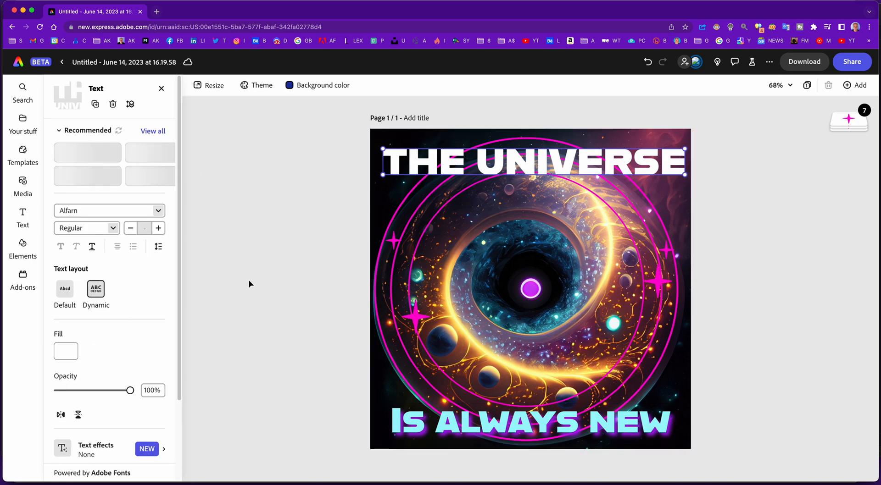
scroll(136, 326, "down", 3)
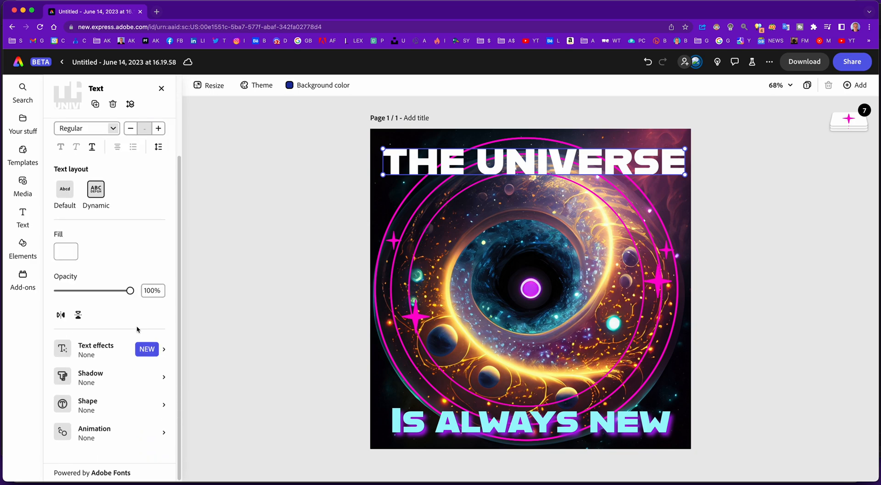
left_click(87, 374)
left_click(66, 301)
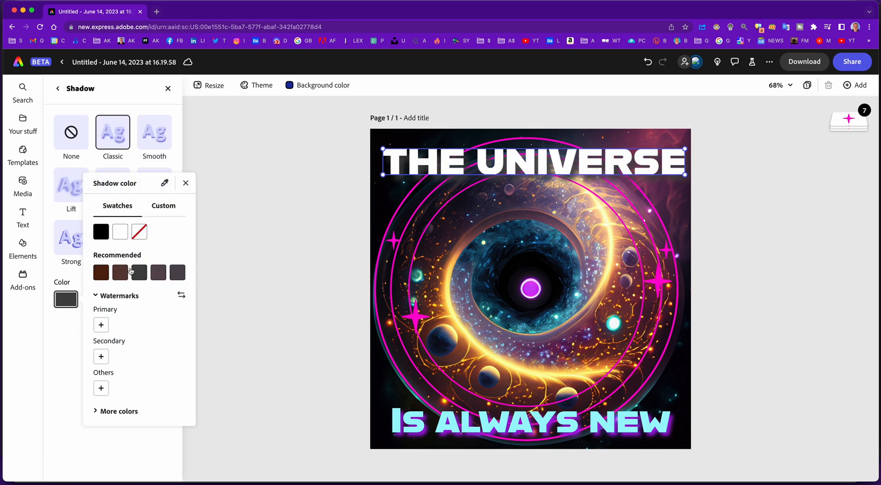
left_click(164, 206)
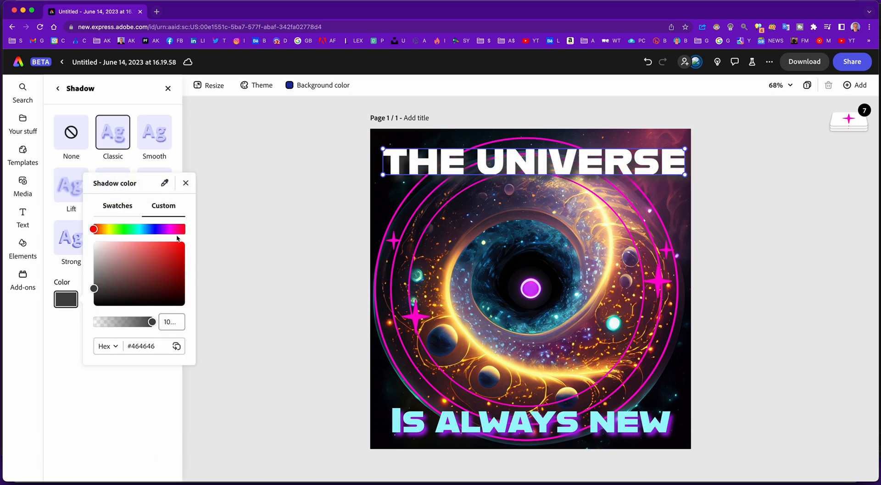
left_click(126, 346)
key("BackSpace")
key("super+v")
key("Return")
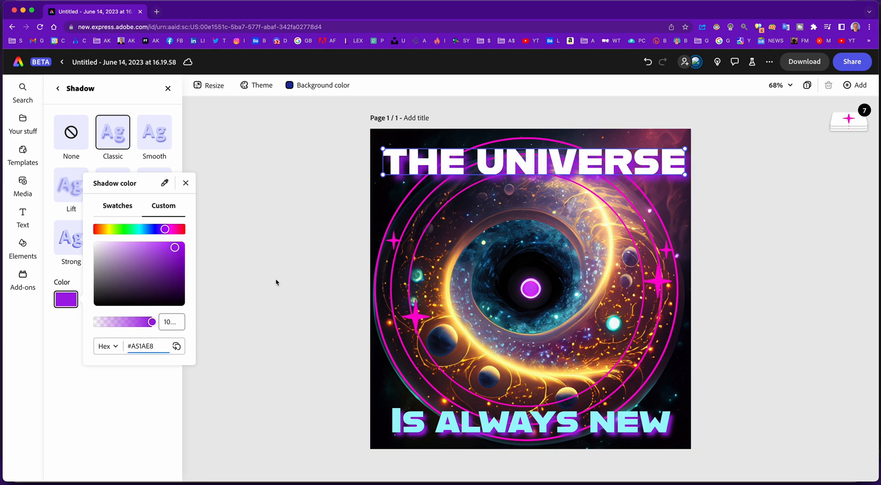
left_click(708, 211)
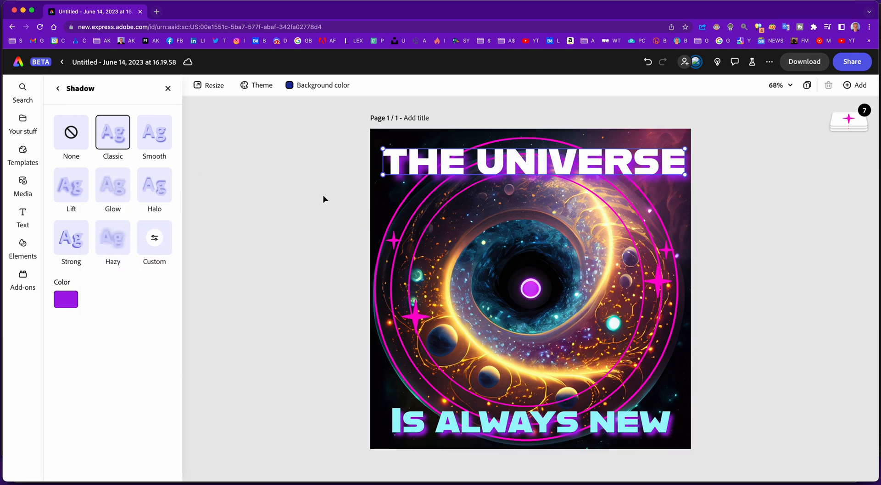
left_click(648, 343)
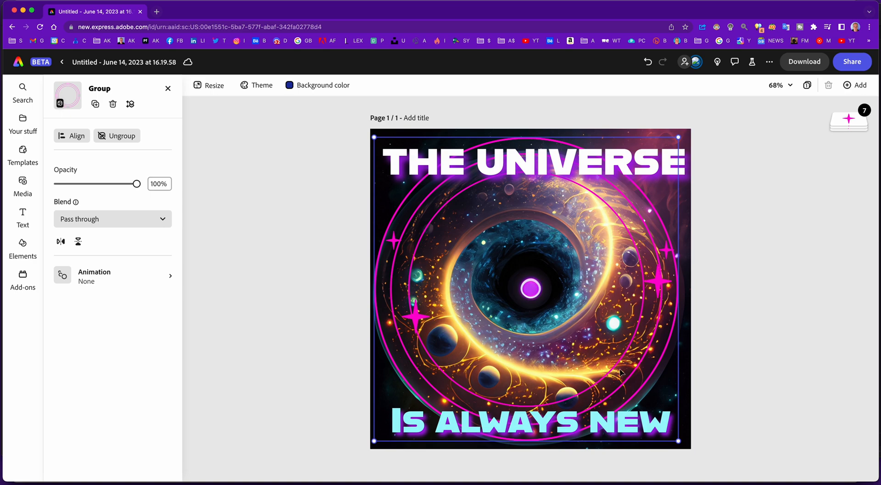
Apply the looping Pulse animation to the grouped design and set its speed to 76.
left_click(168, 277)
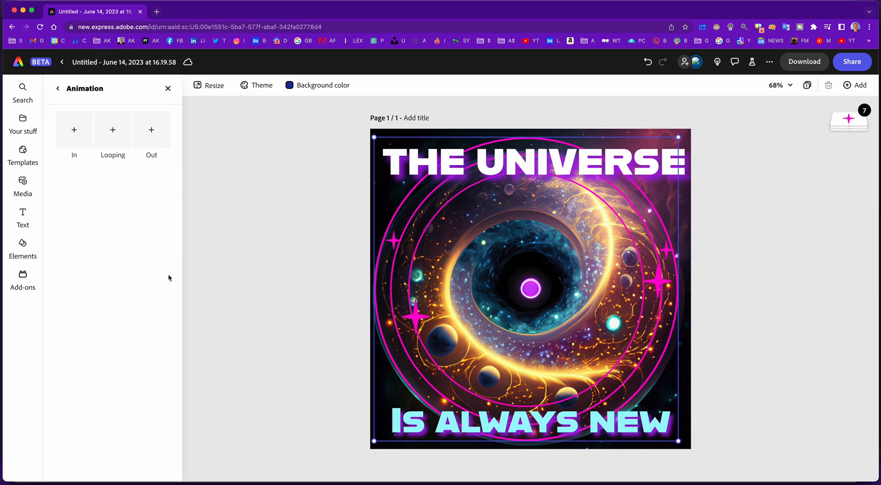
left_click(113, 140)
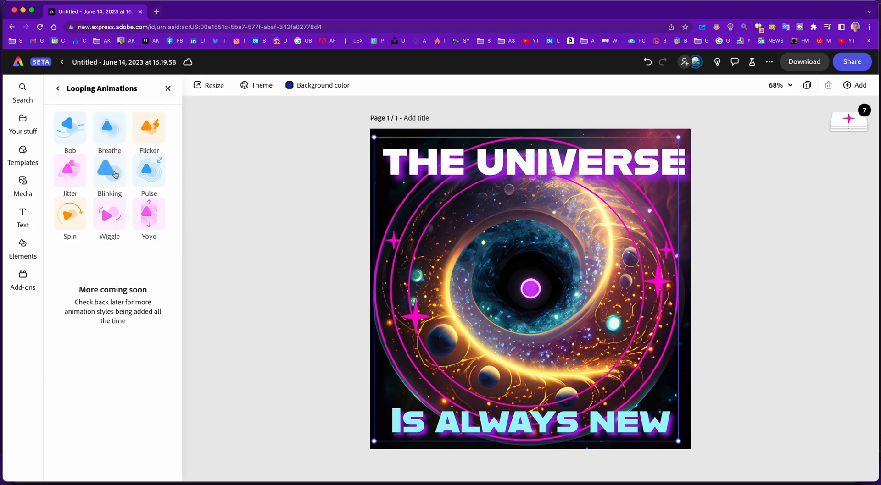
left_click(156, 178)
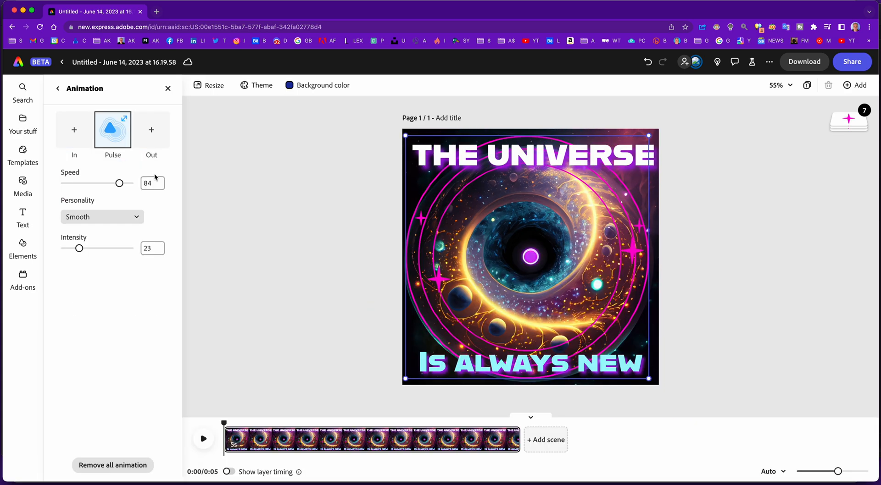
left_click_drag(119, 183, 76, 185)
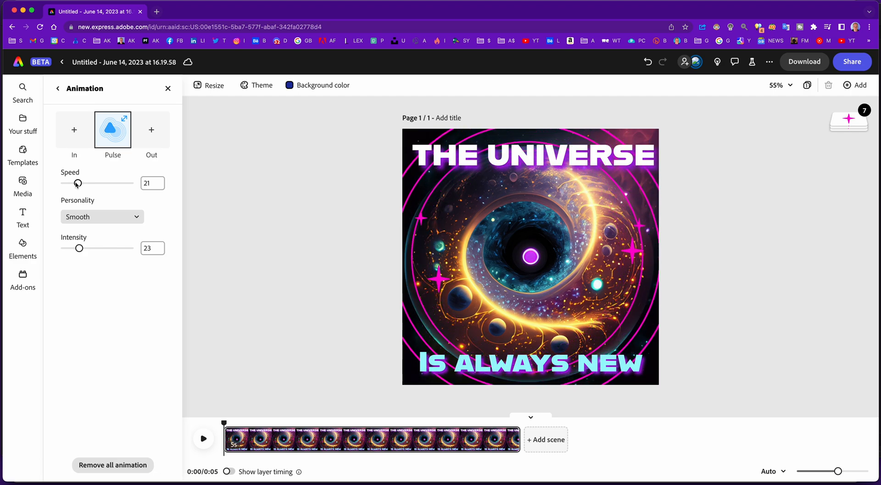
left_click_drag(76, 185, 128, 187)
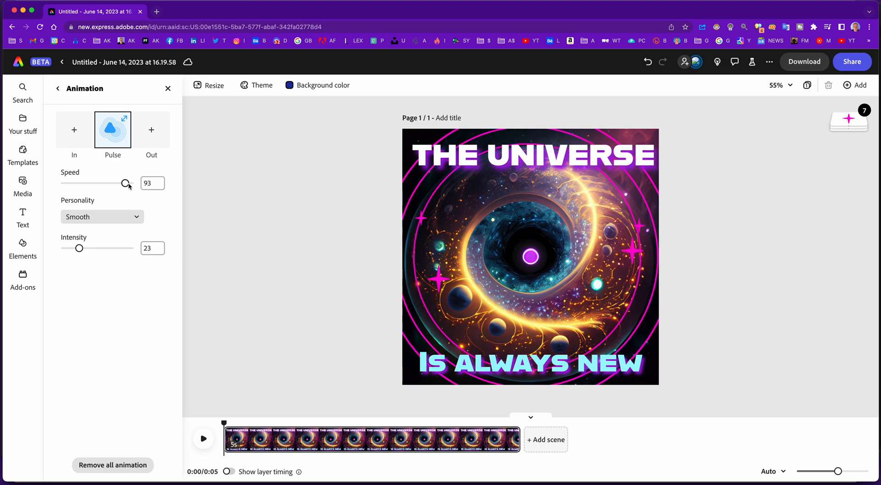
mouse_move(128, 186)
left_mouse_down()
mouse_move(104, 185)
mouse_move(117, 187)
left_mouse_up()
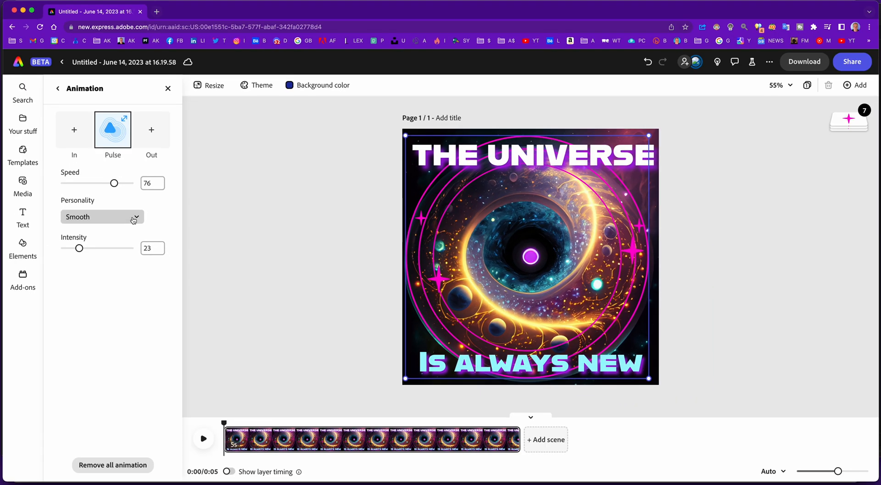
left_click(135, 219)
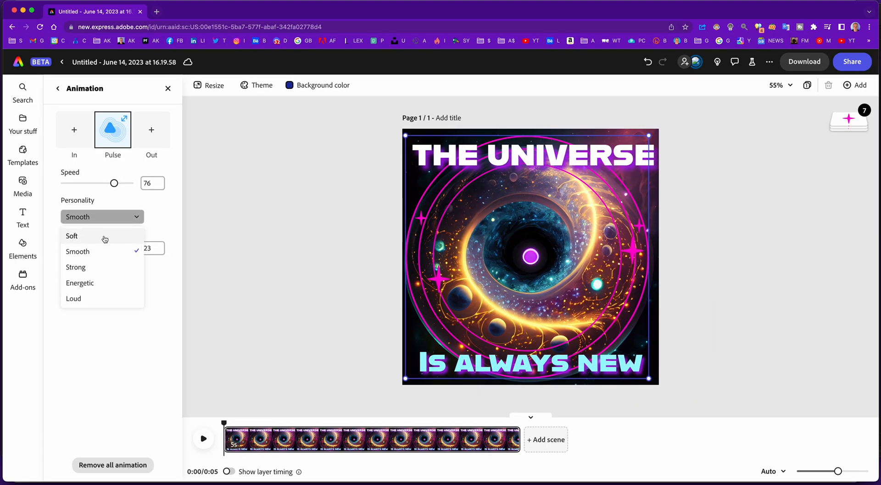
left_click(105, 238)
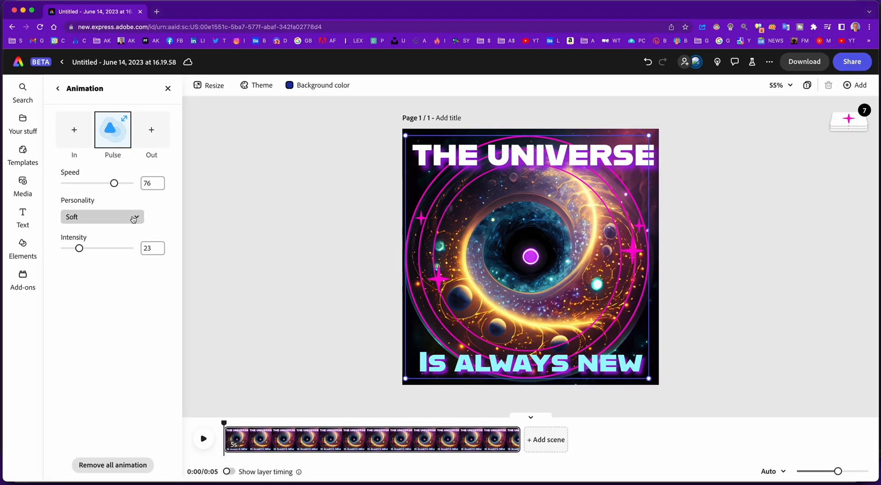
key("ctrl")
key("ctrl")
left_click(133, 218)
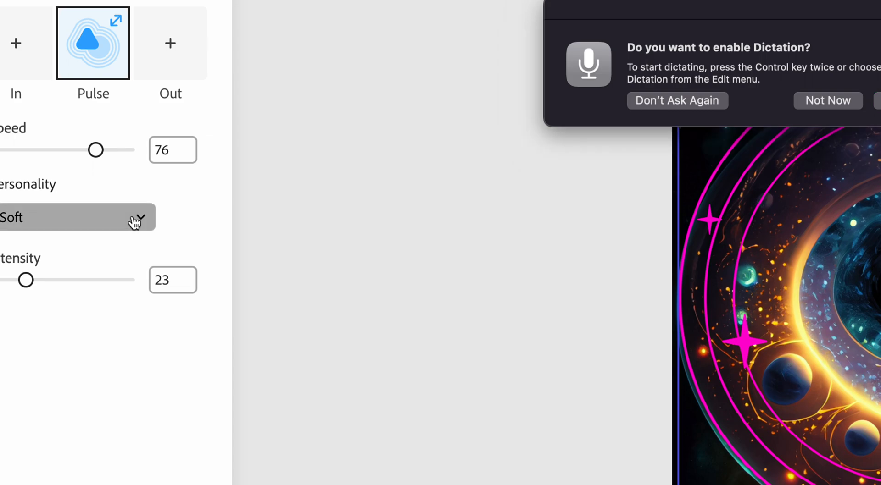
left_click(139, 216)
left_click(129, 218)
left_click(90, 289)
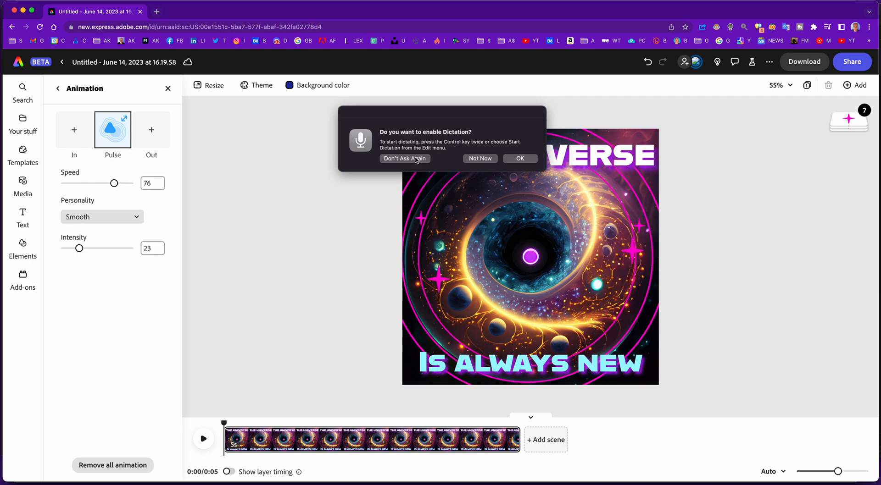
left_click(417, 159)
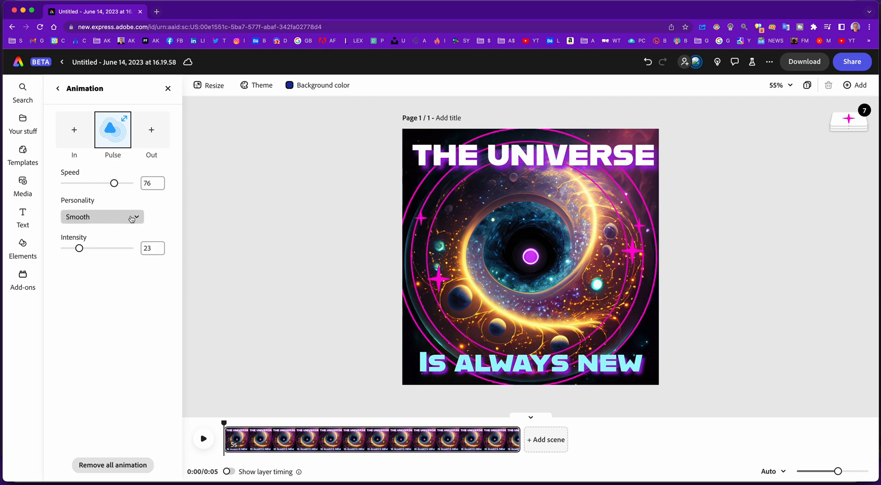
left_click(138, 218)
left_click(92, 269)
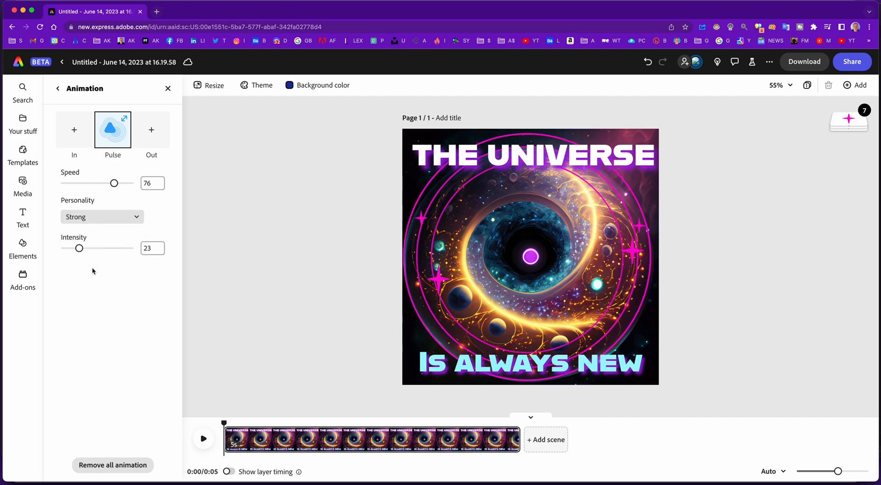
left_click(130, 217)
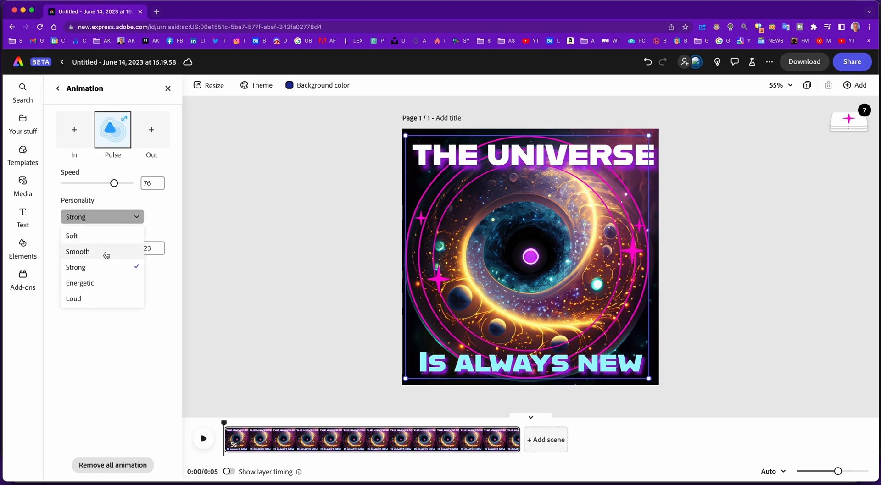
left_click(96, 286)
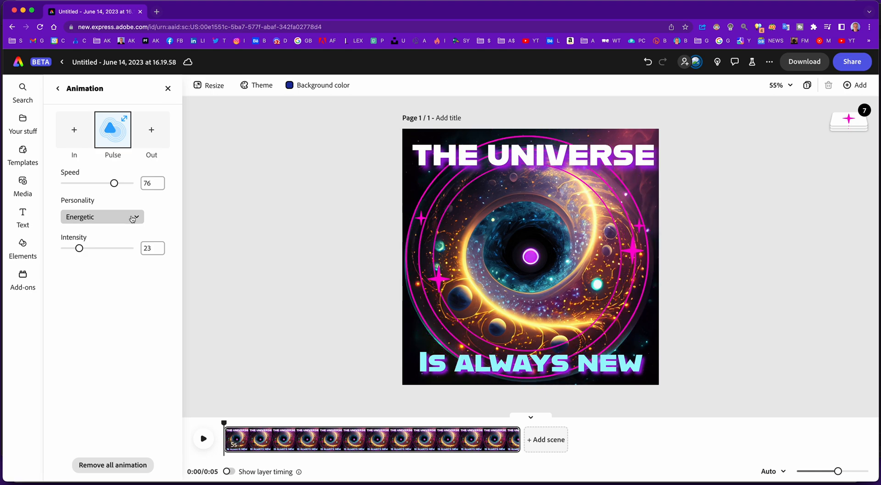
left_click(131, 218)
left_click(87, 300)
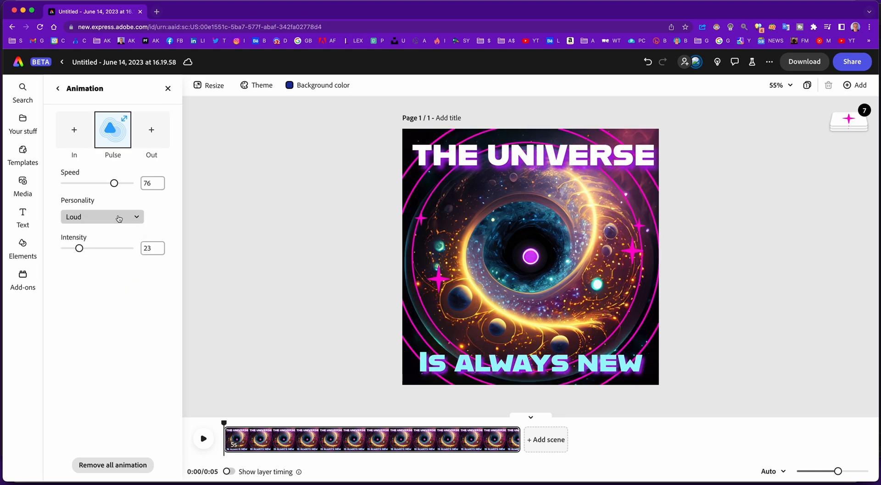
left_click(120, 217)
left_click(87, 253)
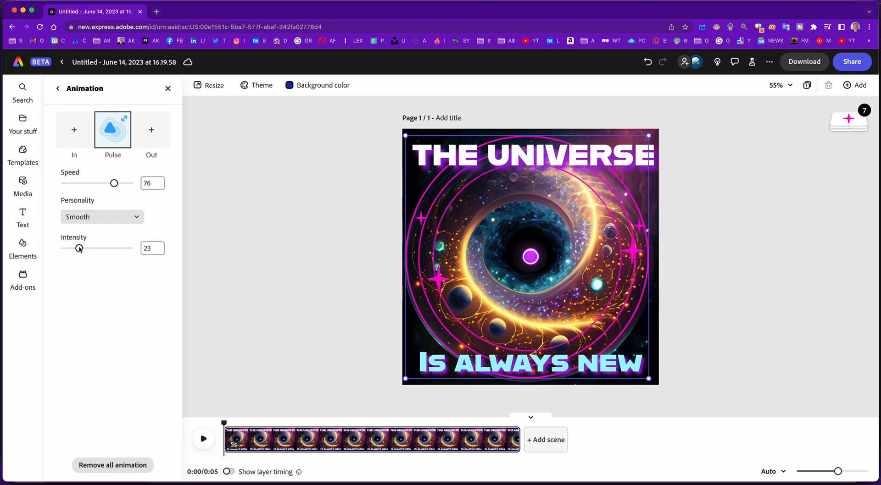
Raise the Pulse intensity to 76 and slow its speed to 67.
left_click_drag(80, 248, 124, 250)
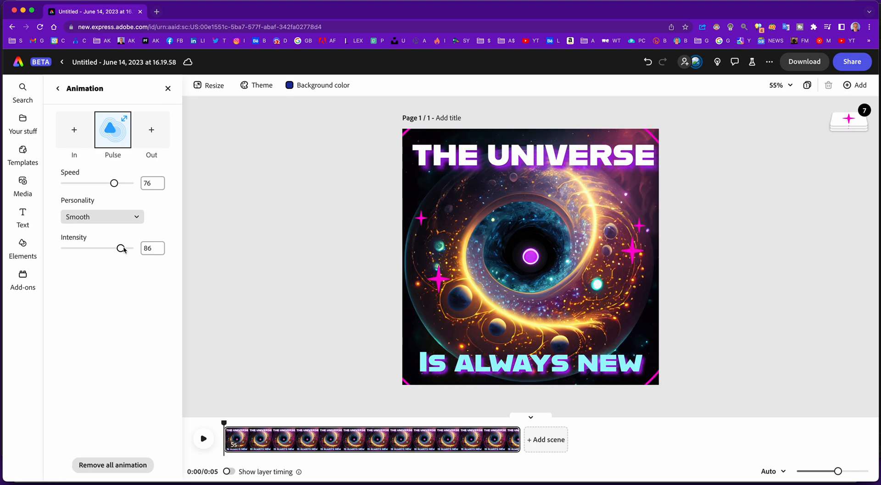
left_click_drag(123, 249, 116, 250)
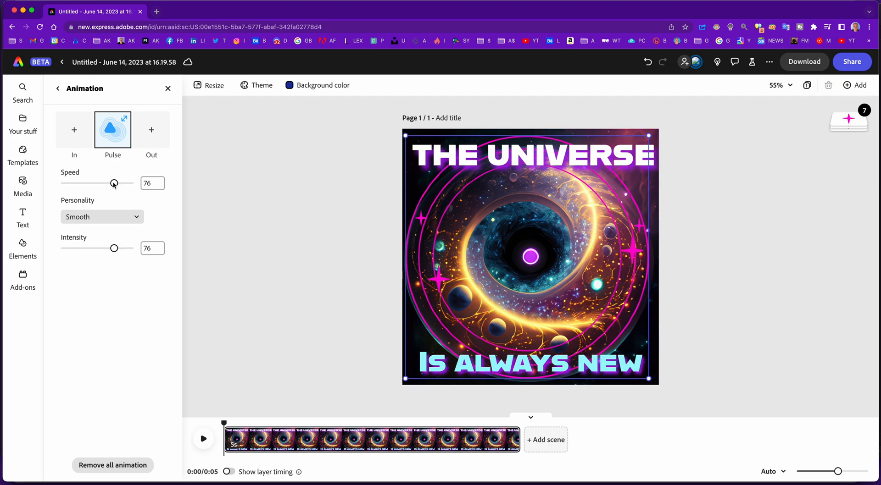
left_click_drag(115, 183, 110, 185)
Preview the animation on the timeline, then pause and rewind the playhead to the start.
mouse_move(257, 439)
left_click(203, 439)
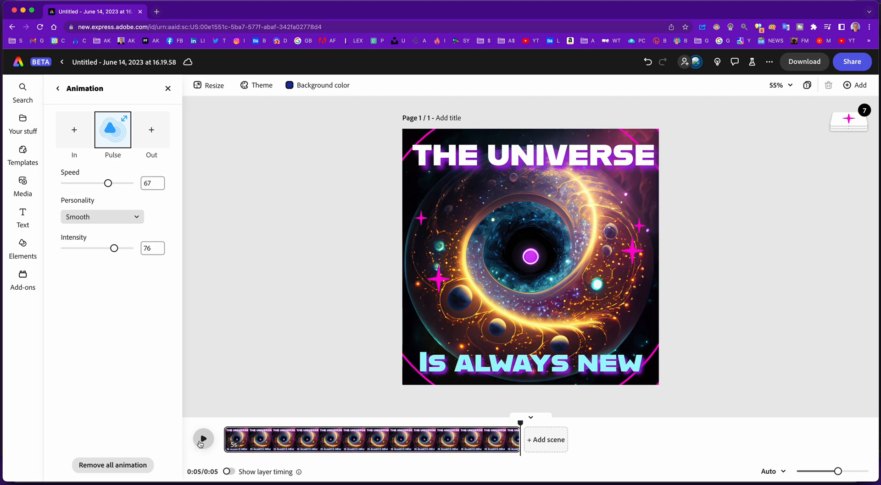
left_click(204, 440)
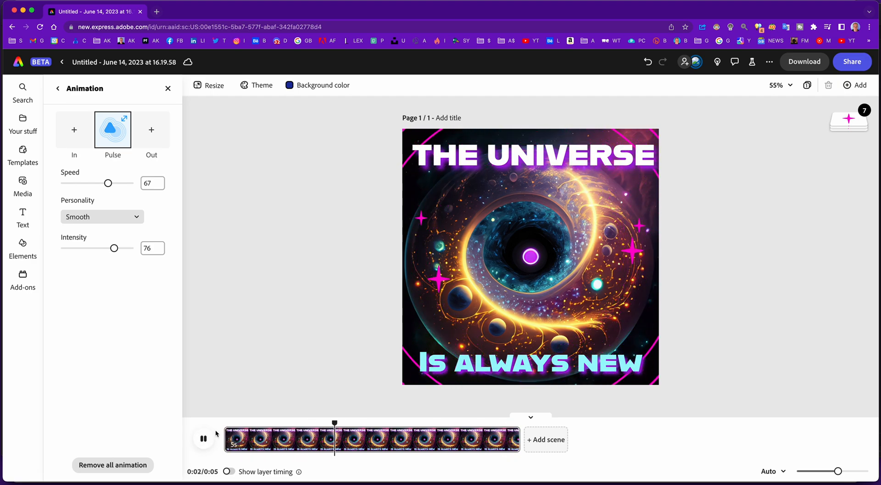
left_click(203, 439)
left_click_drag(364, 424, 223, 413)
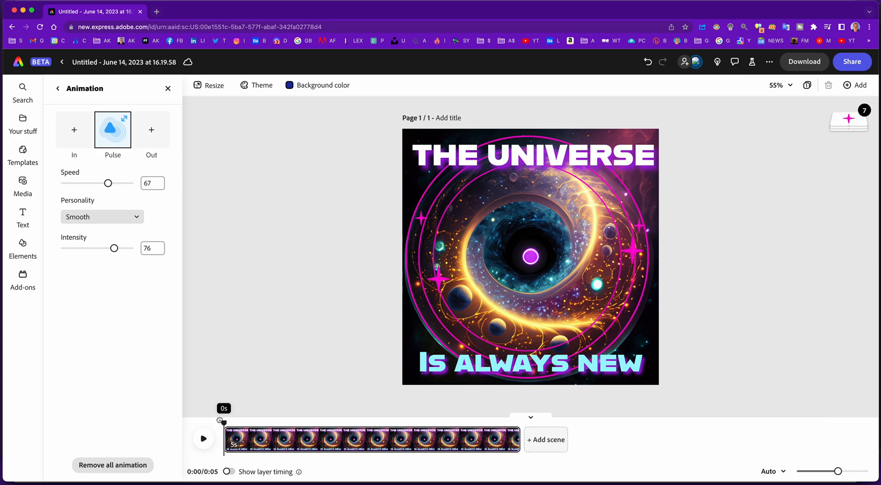
Select only the larger lower pink sparkle on the artwork.
left_click(434, 285)
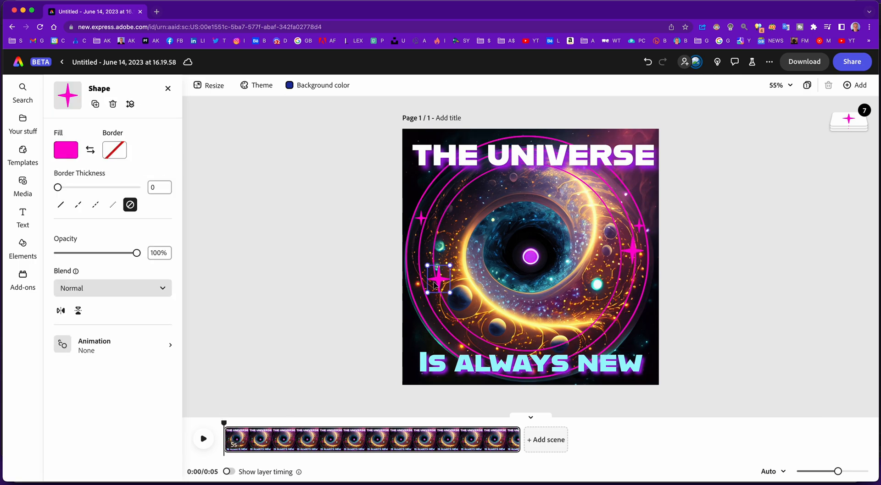
left_click(421, 221)
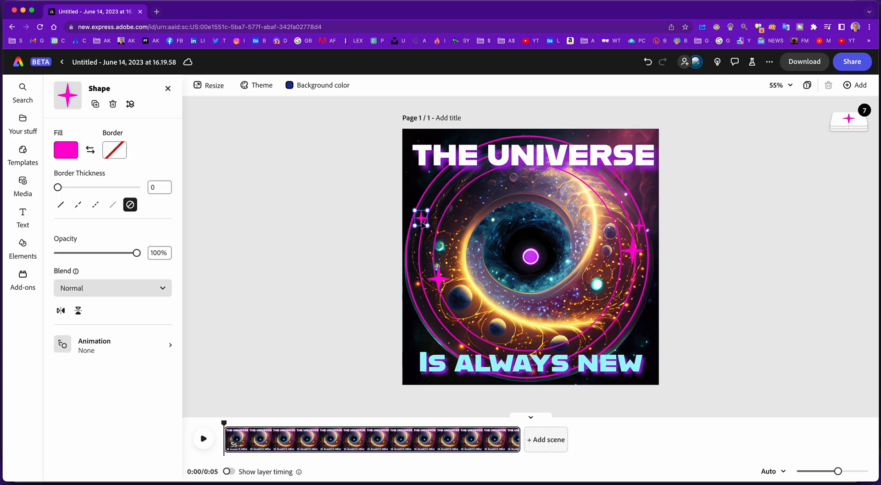
left_click(438, 278)
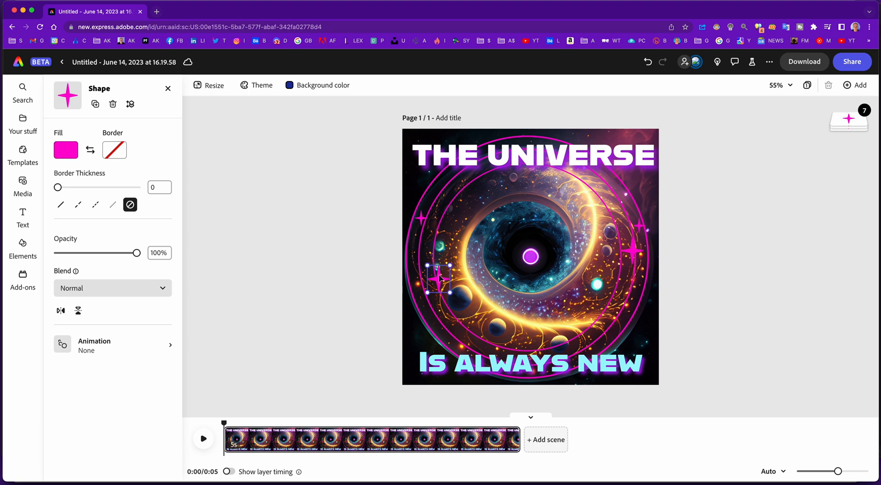
left_click(420, 219, "shift")
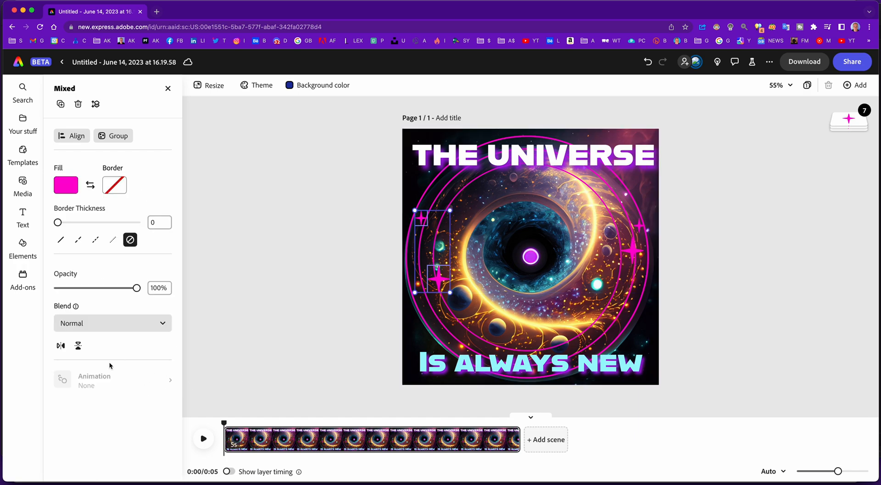
left_click(355, 317)
left_click(436, 280)
Give the sparkle a looping Bob animation at speed 76 and intensity 44.
left_click(125, 357)
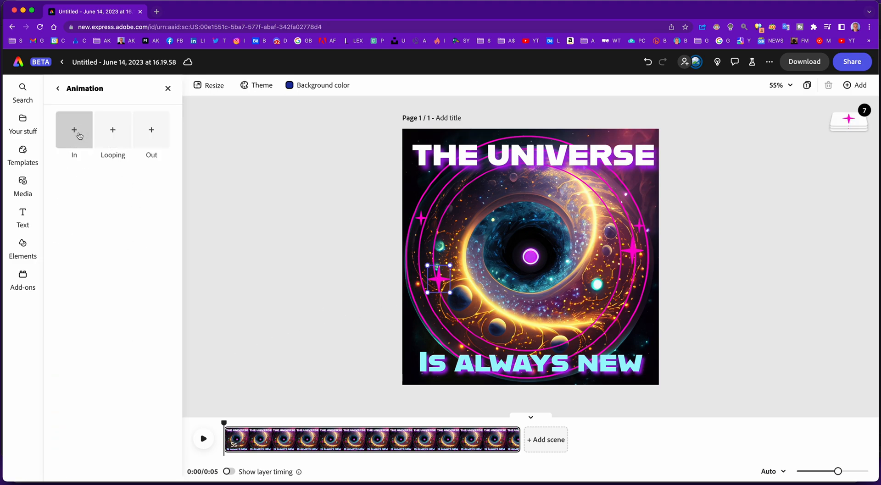
left_click(112, 133)
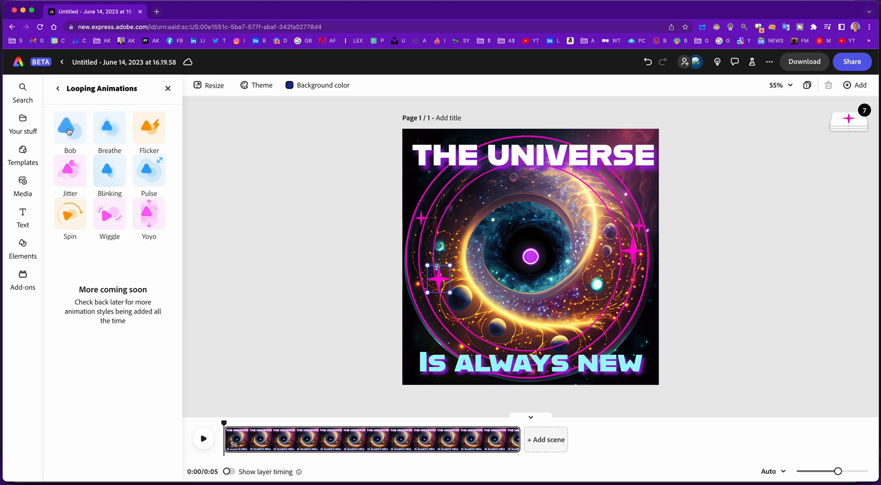
left_click(69, 127)
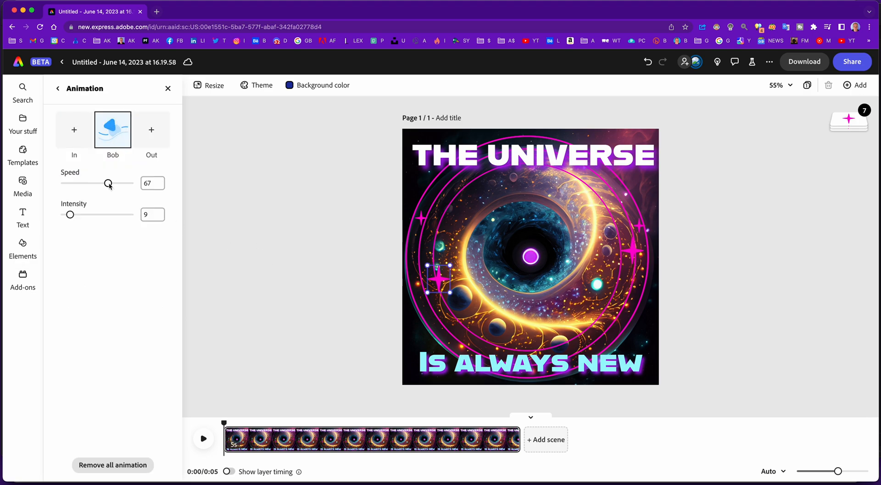
left_click_drag(109, 186, 115, 184)
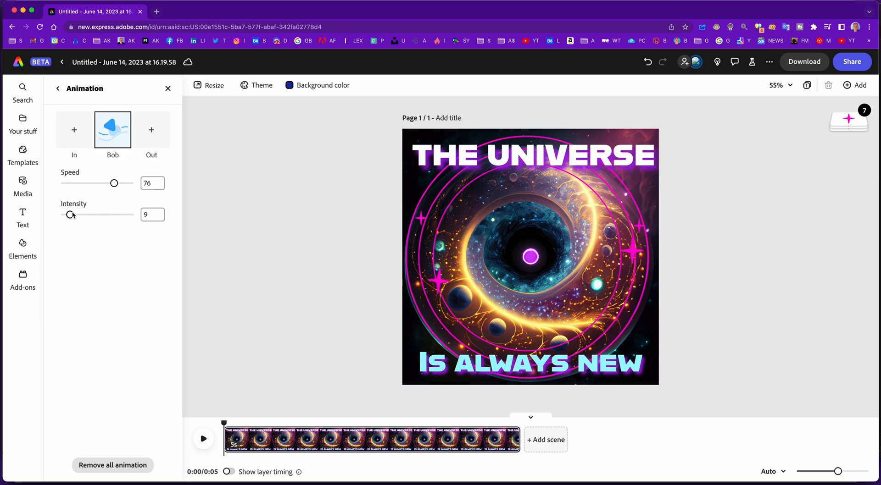
left_click_drag(70, 215, 93, 214)
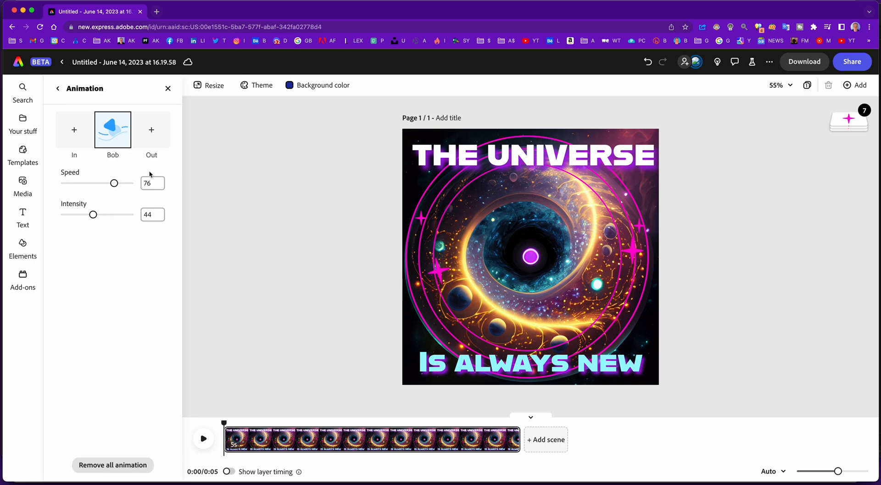
Apply a looping Bob animation to the small upper-left pink star.
left_click(422, 220)
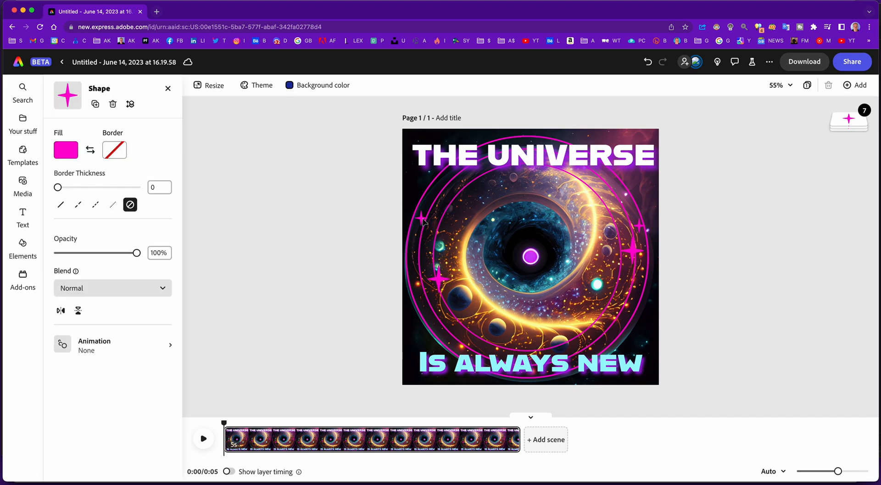
left_click(117, 347)
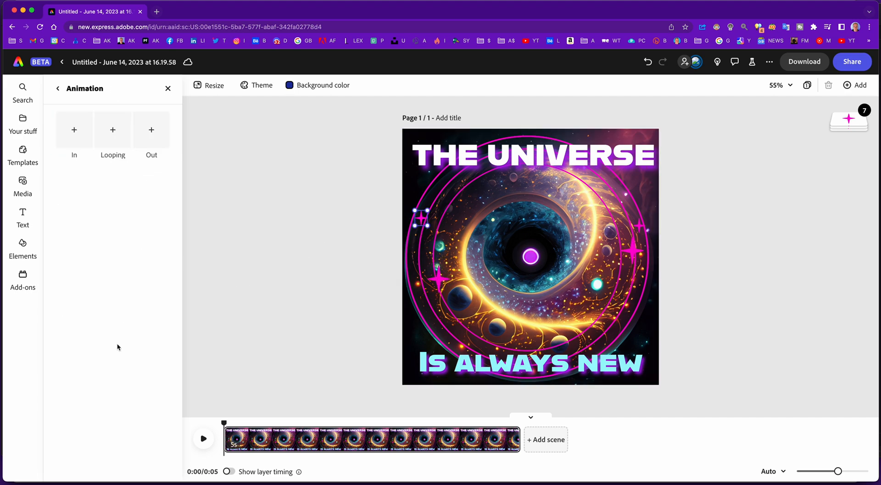
left_click(72, 133)
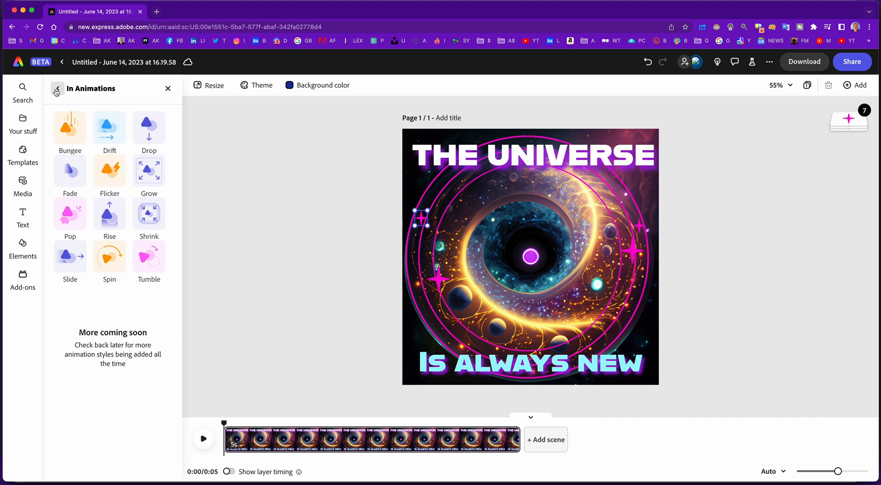
left_click(57, 88)
left_click(113, 133)
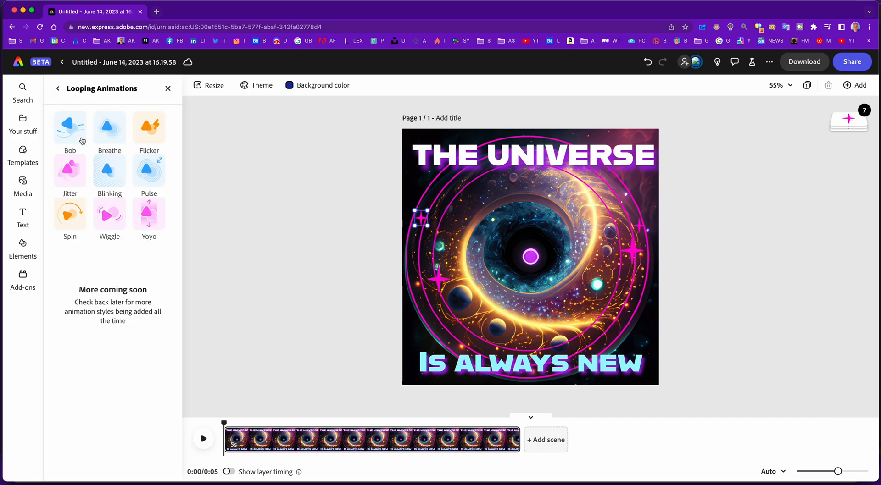
left_click(76, 134)
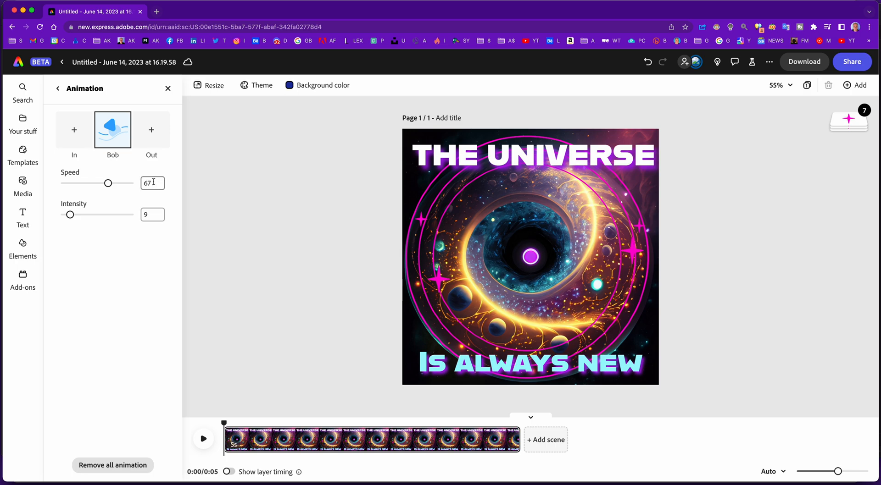
Set the star's Bob speed to 76 and intensity to 41, then deselect it.
left_click(153, 181)
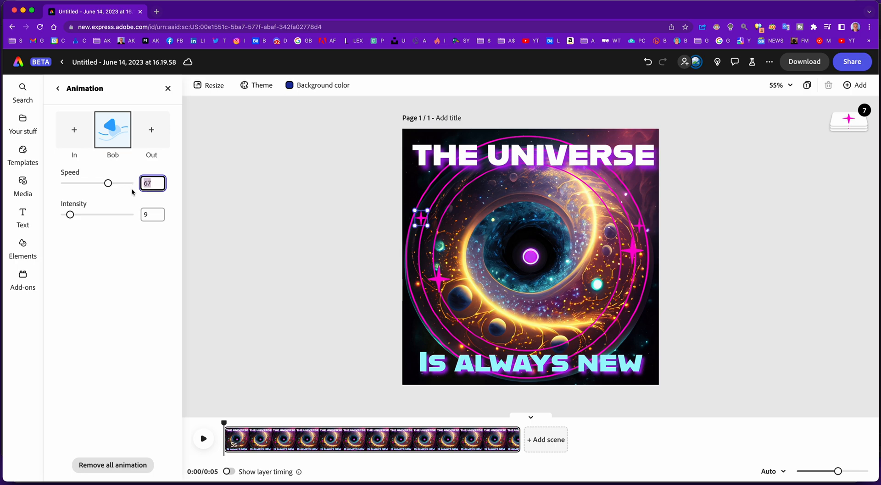
type("7")
left_click(154, 216)
left_click(175, 223)
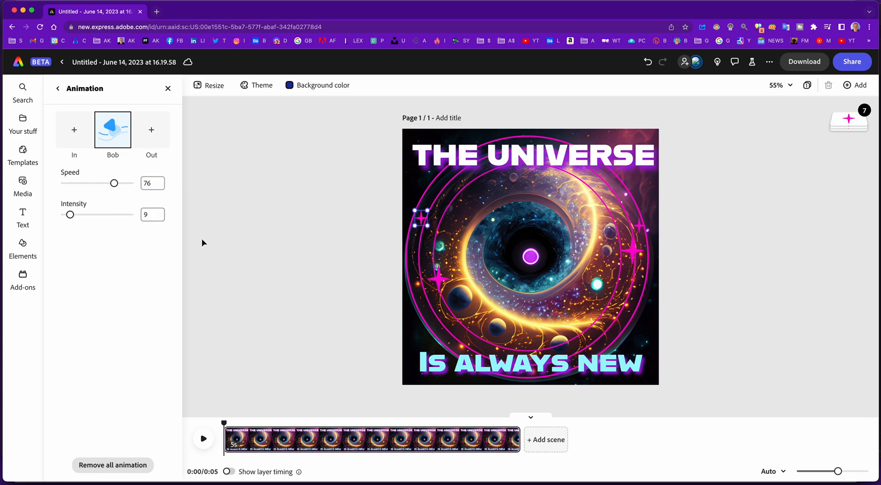
left_click(153, 215)
type("41")
left_click(262, 257)
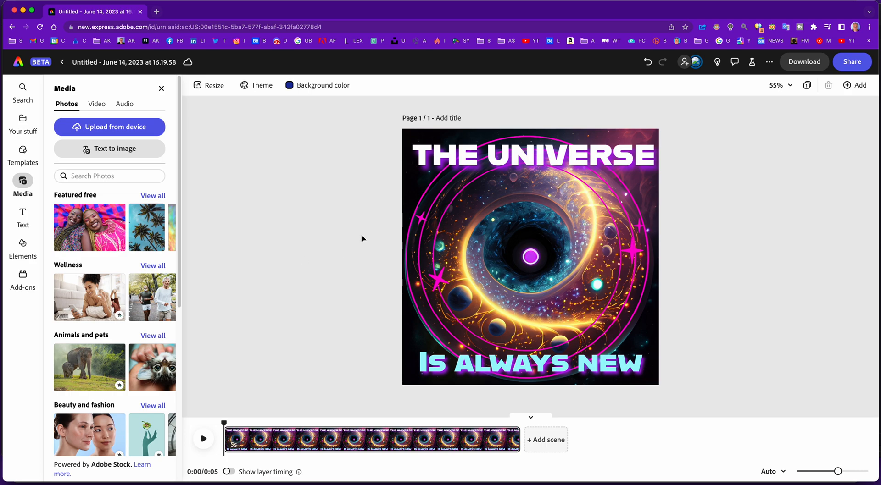
Preview the animated post, then pause and rewind near the beginning.
left_click(203, 439)
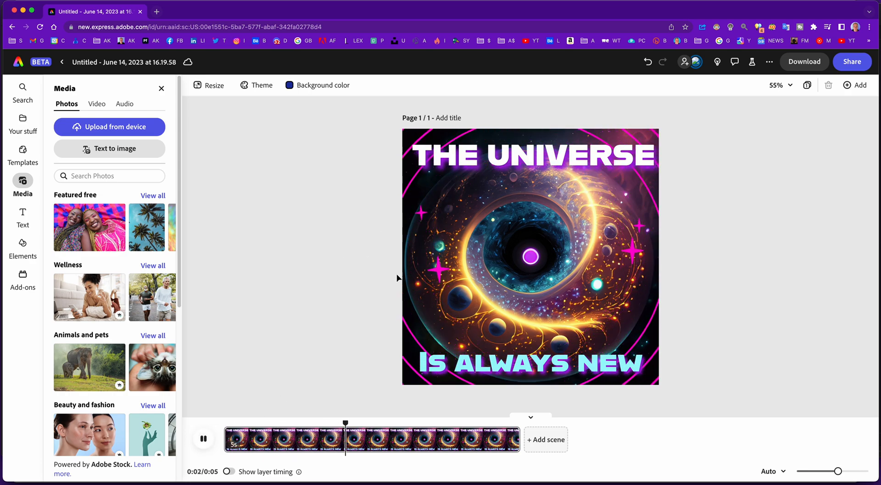
left_click(212, 443)
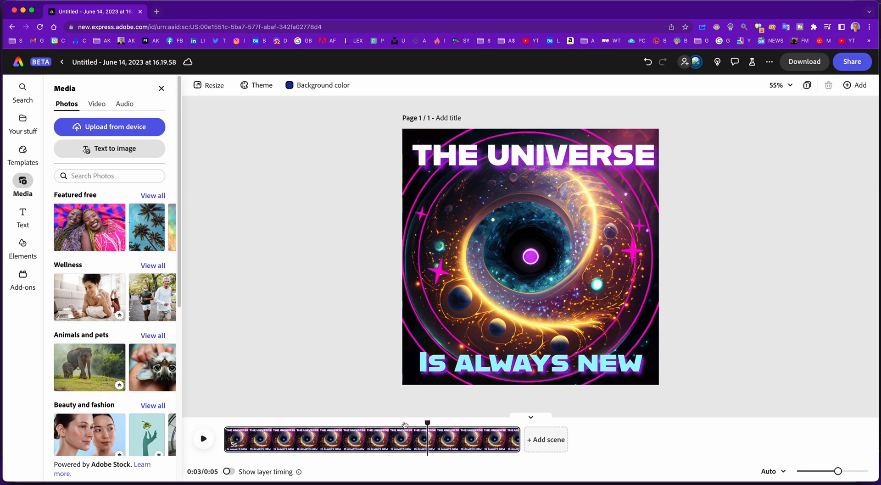
left_click_drag(426, 422, 226, 428)
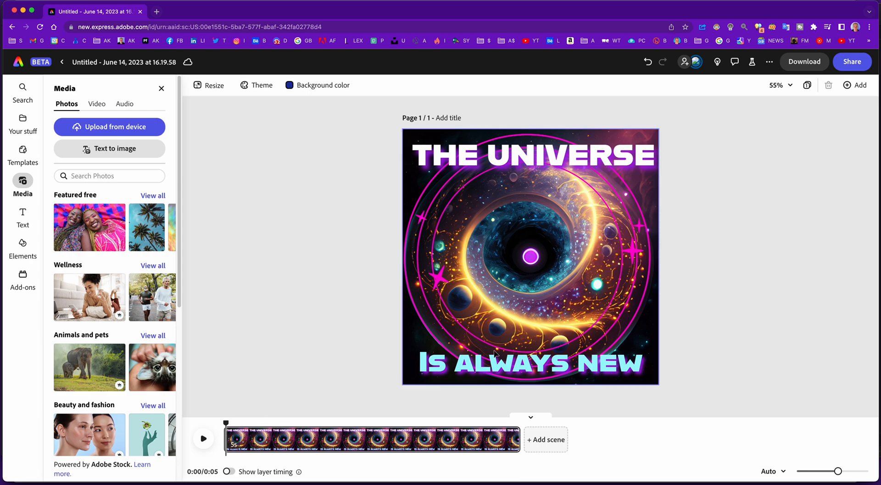
Give the right sparkle group a looping Bob at speed 76, then replay the full preview.
left_click(637, 254)
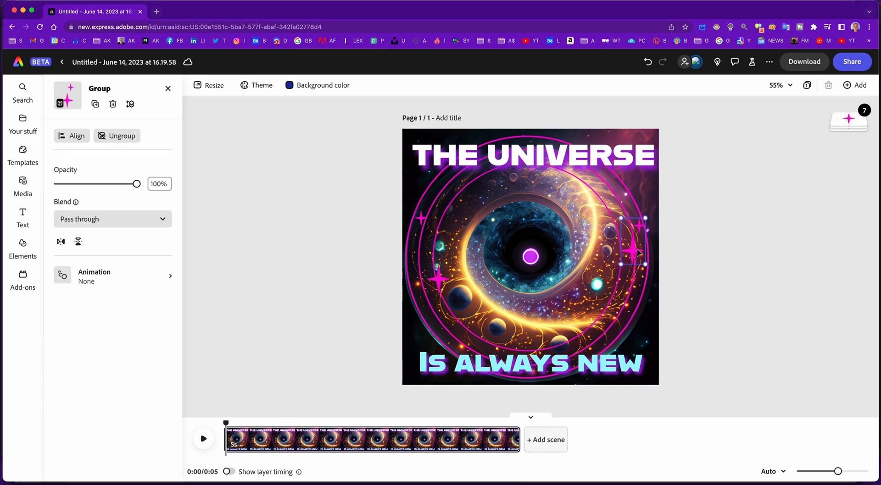
left_click(172, 279)
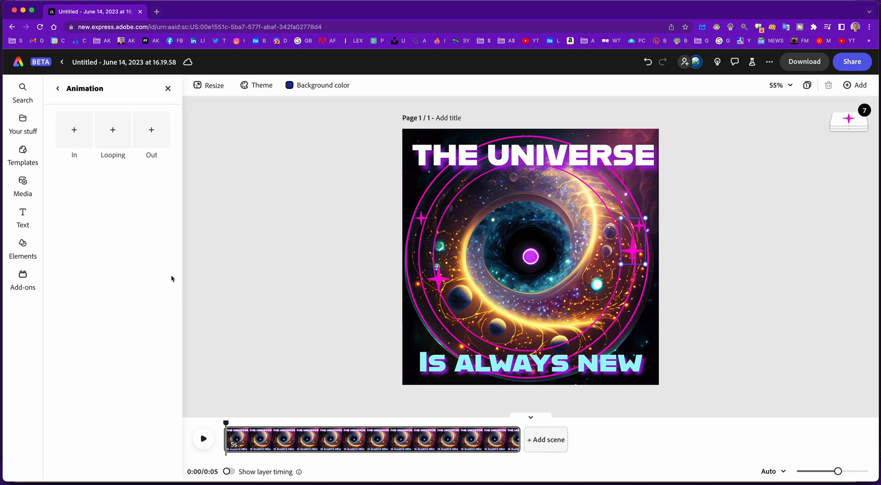
left_click(112, 135)
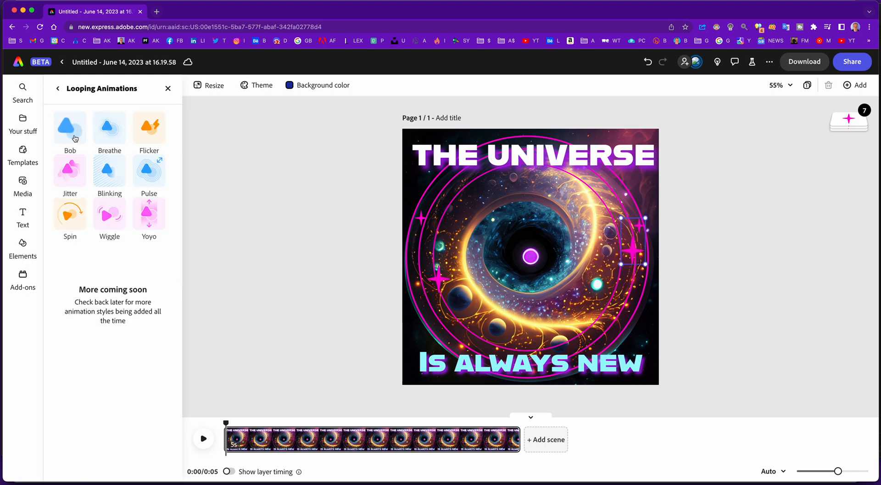
left_click(70, 128)
left_click_drag(153, 183, 114, 184)
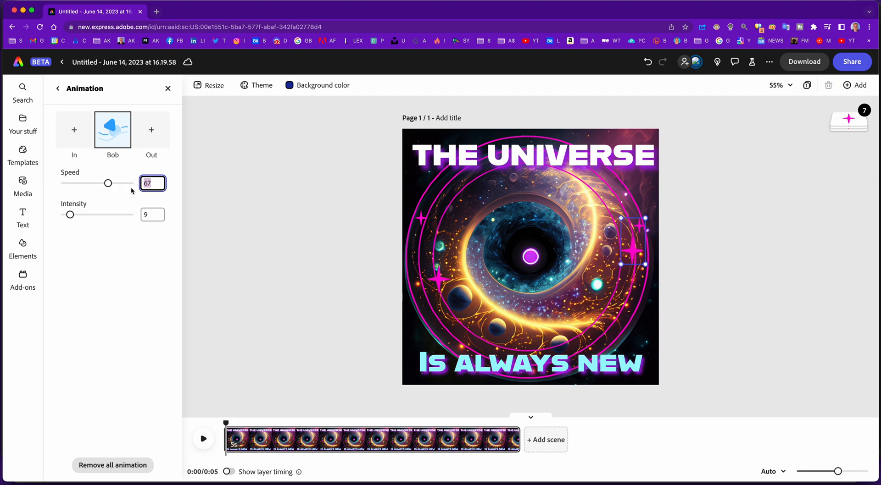
type("76")
key("Tab")
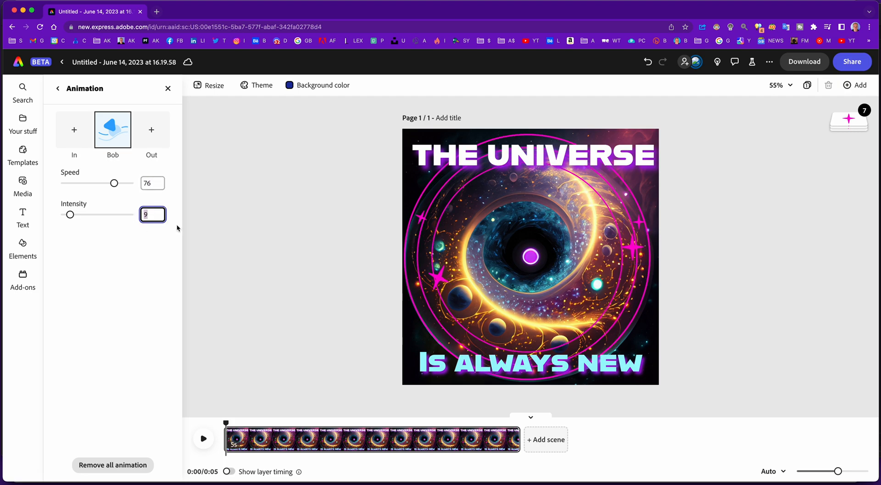
left_click(269, 326)
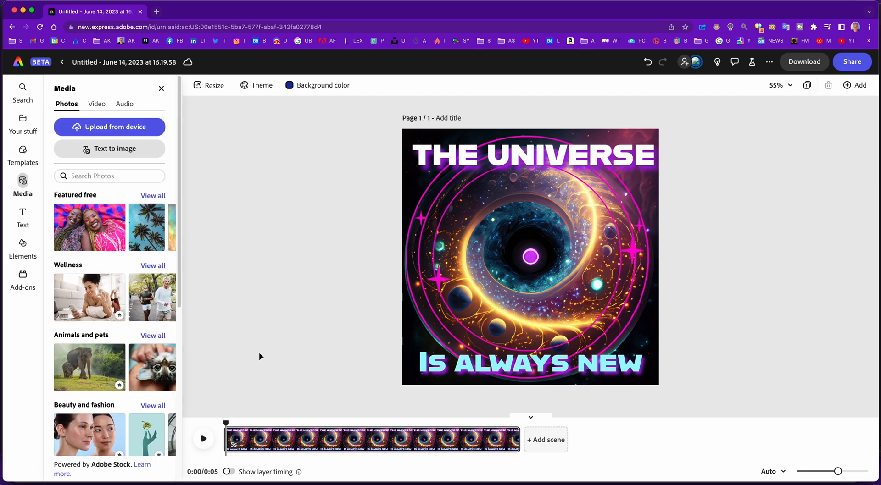
left_click(204, 439)
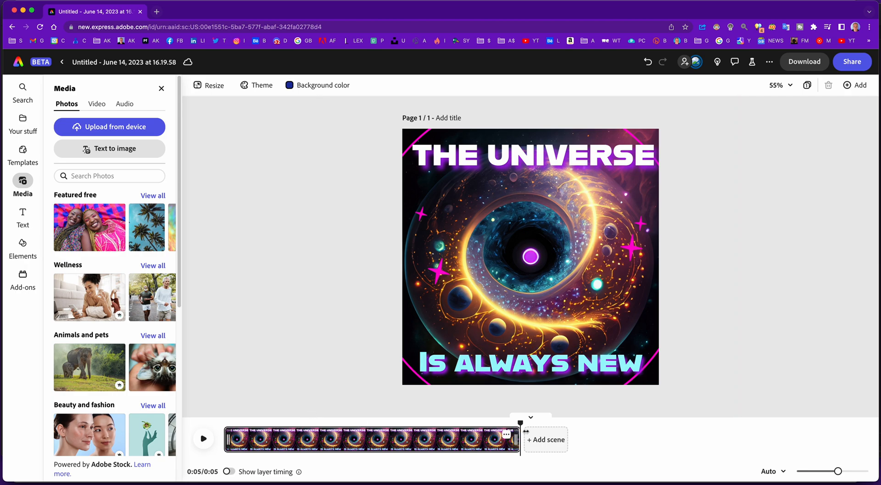
left_click_drag(520, 423, 219, 418)
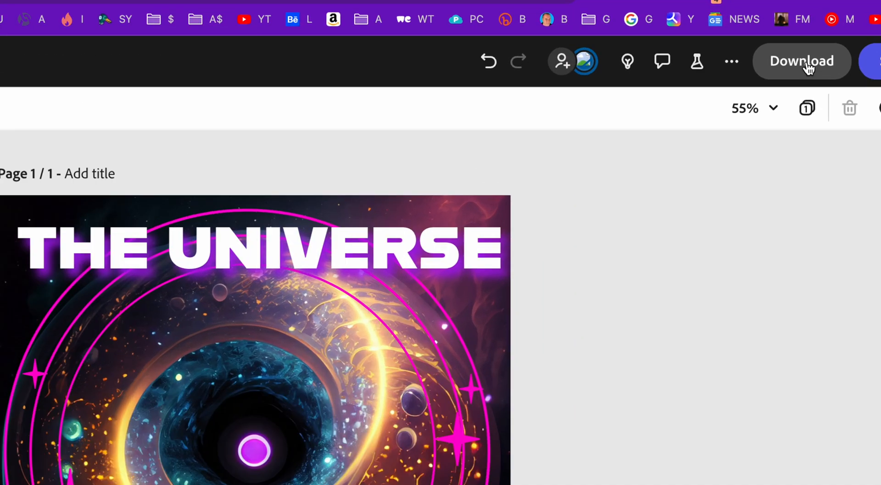
Download the post as an MP4 video with 1080 video resolution.
left_click(806, 62)
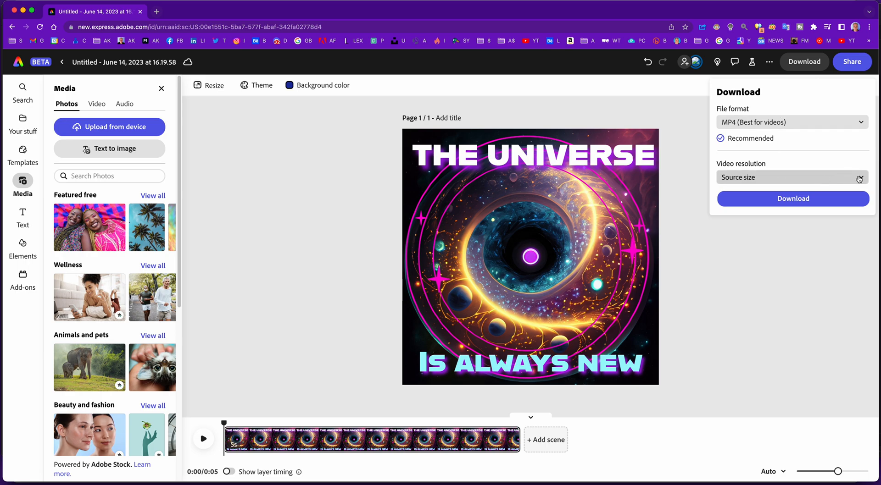
left_click(859, 178)
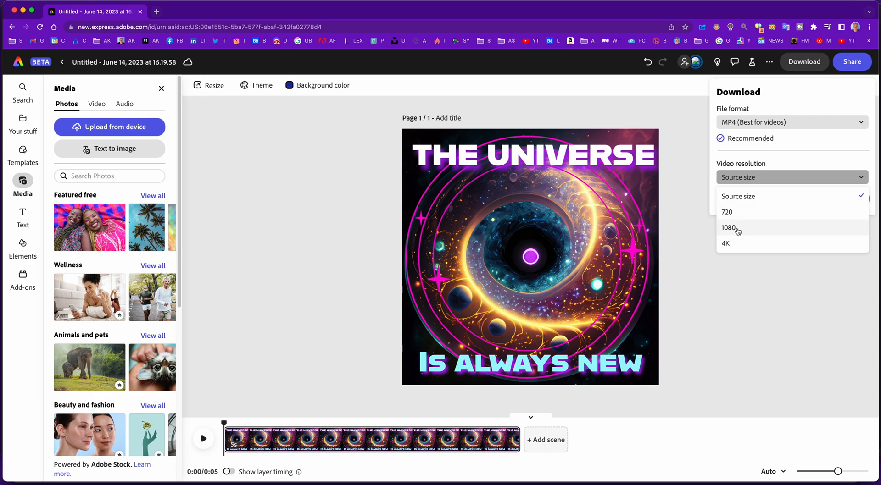
left_click(737, 229)
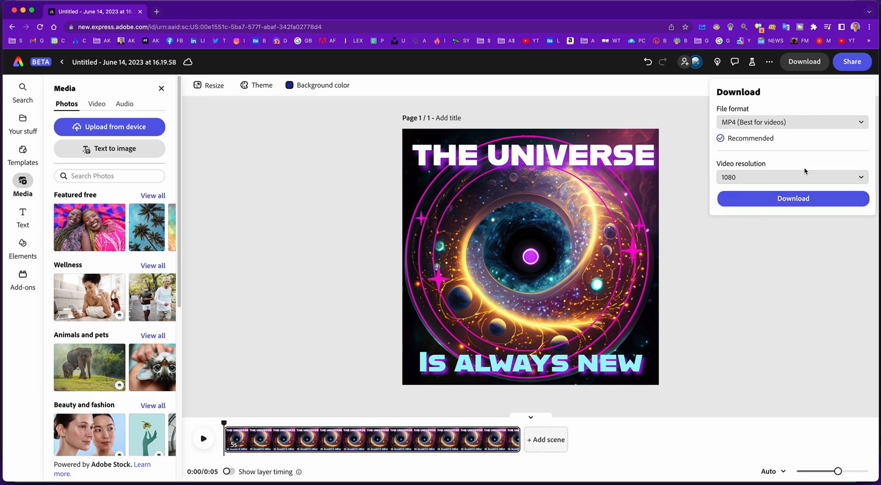
left_click(862, 179)
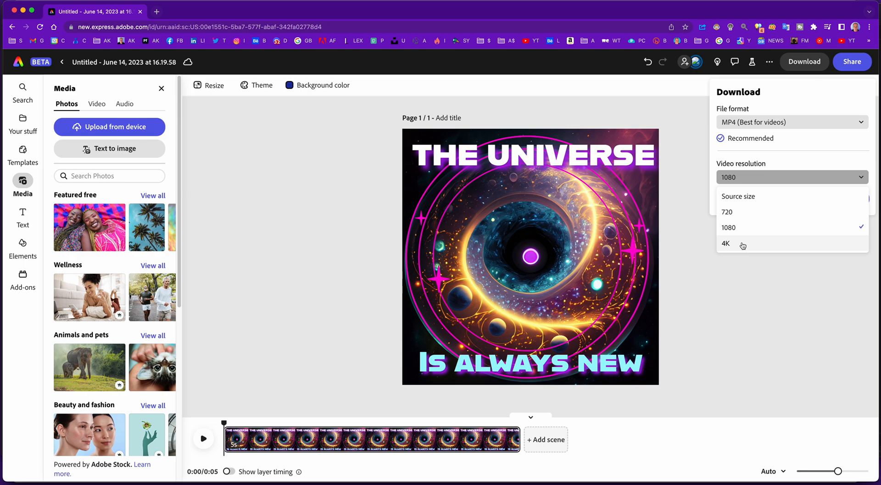
left_click(746, 228)
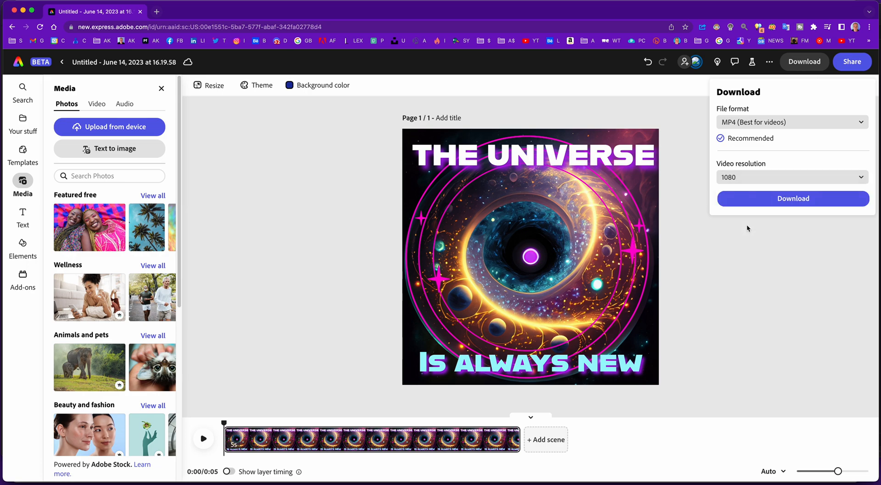
left_click(786, 200)
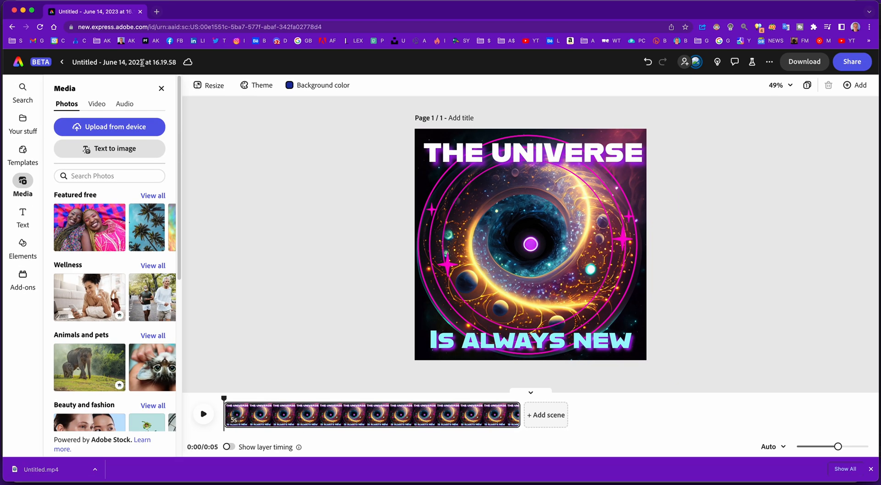
Rename the project to 'The Universe Animation'.
left_click(220, 62)
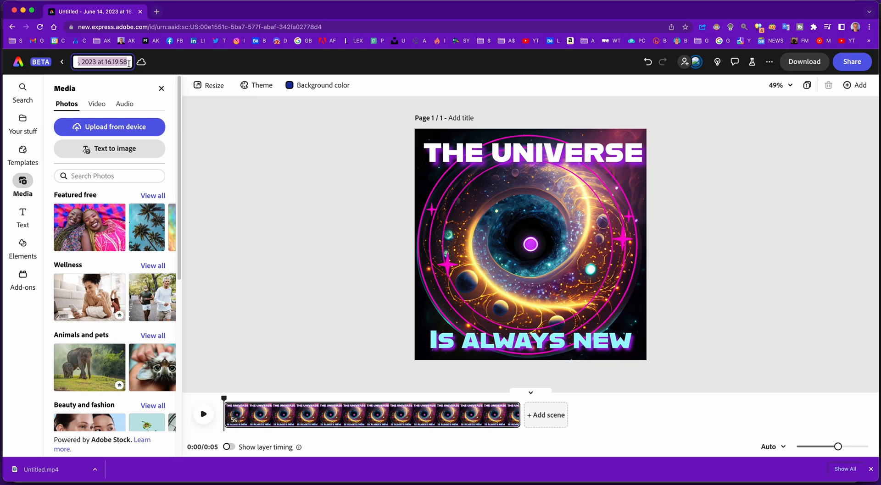
type("The Universe")
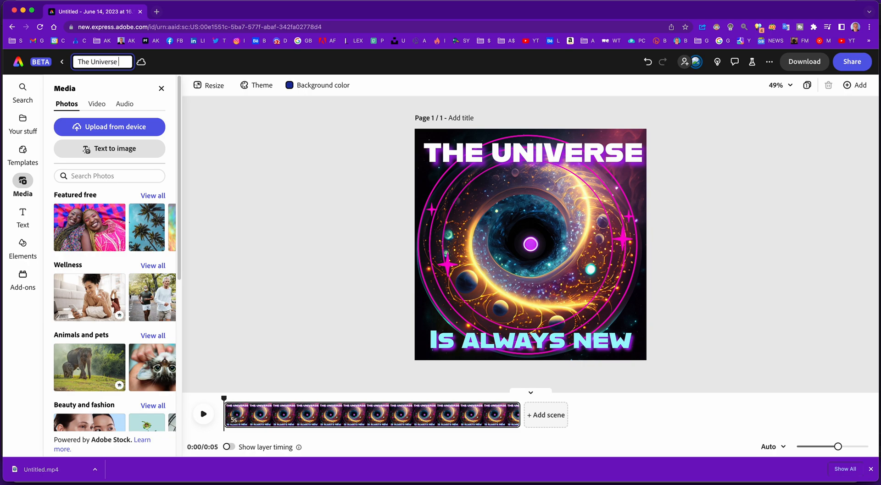
type(" Animation")
key("Return")
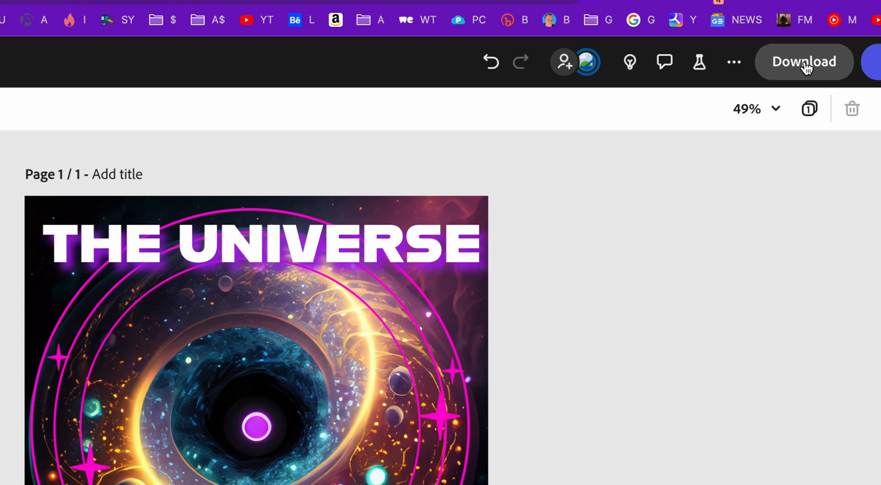
Download the project as an MP4 video at 1080 resolution.
left_click(805, 64)
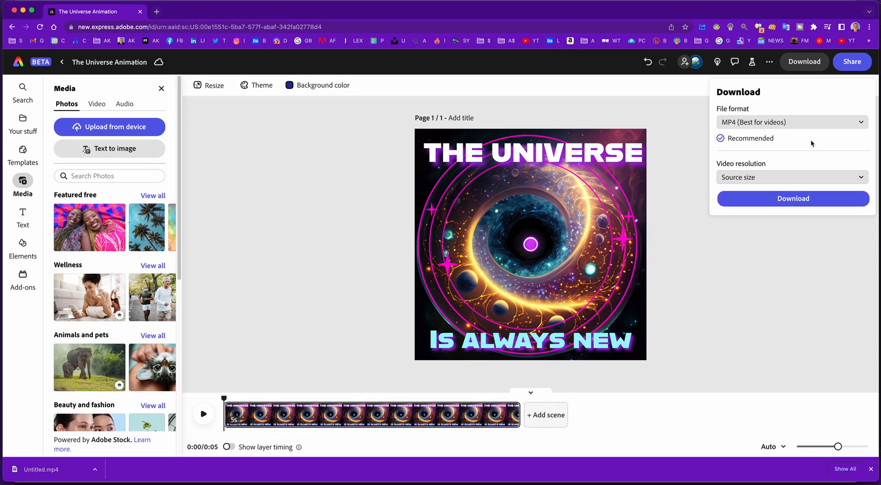
left_click(806, 180)
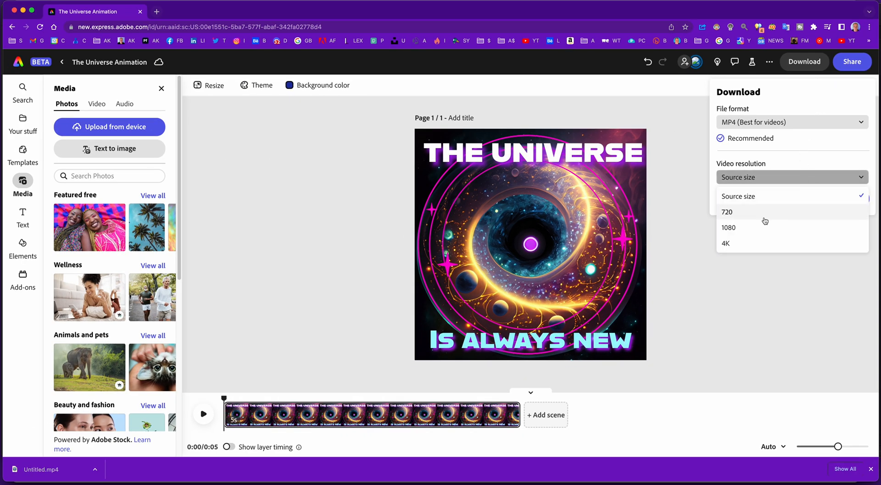
left_click(755, 228)
left_click(787, 199)
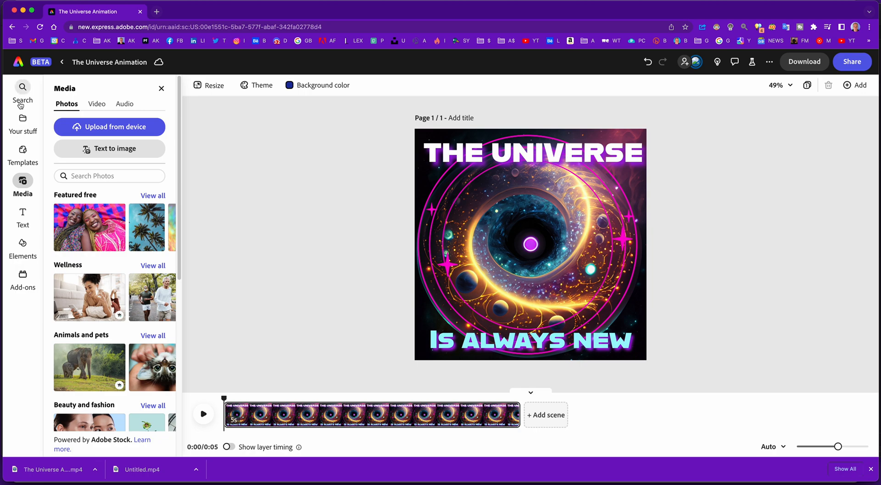
From the Home page, start from your own content using The Alchemist PNG in ADOBE EXPRESS VIDEO.
left_click(42, 65)
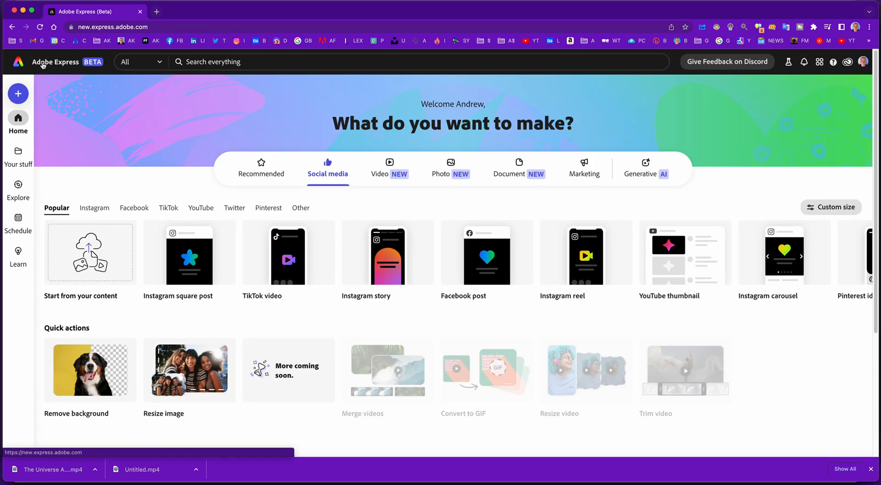
left_click(19, 154)
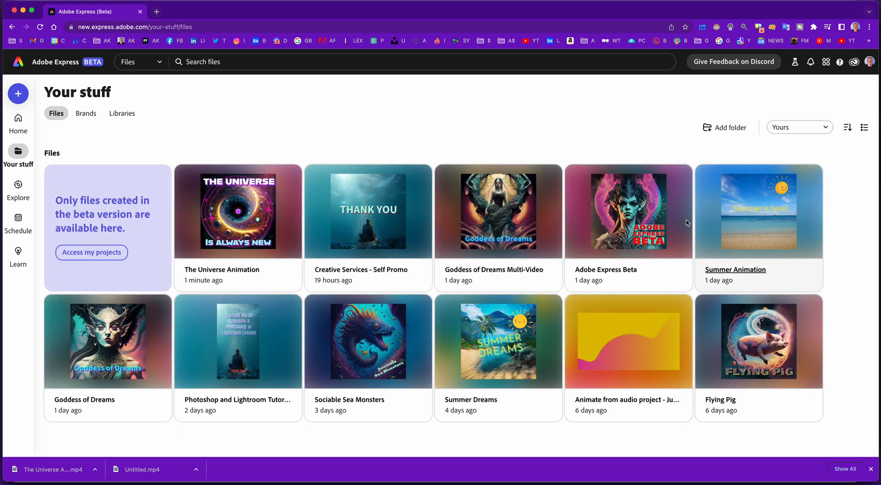
left_click(18, 119)
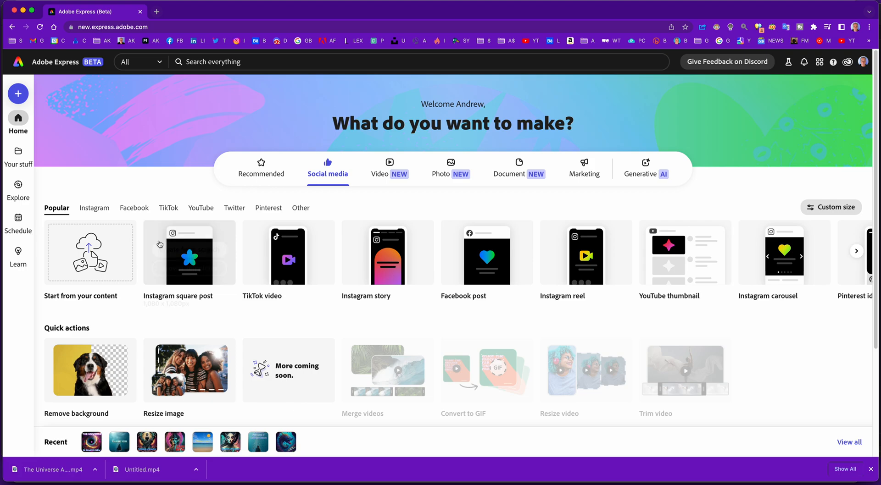
left_click(113, 253)
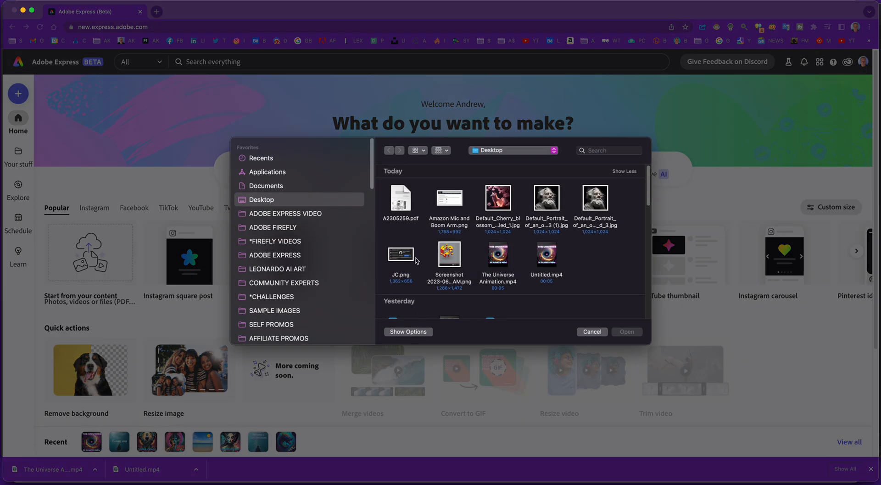
left_click(291, 215)
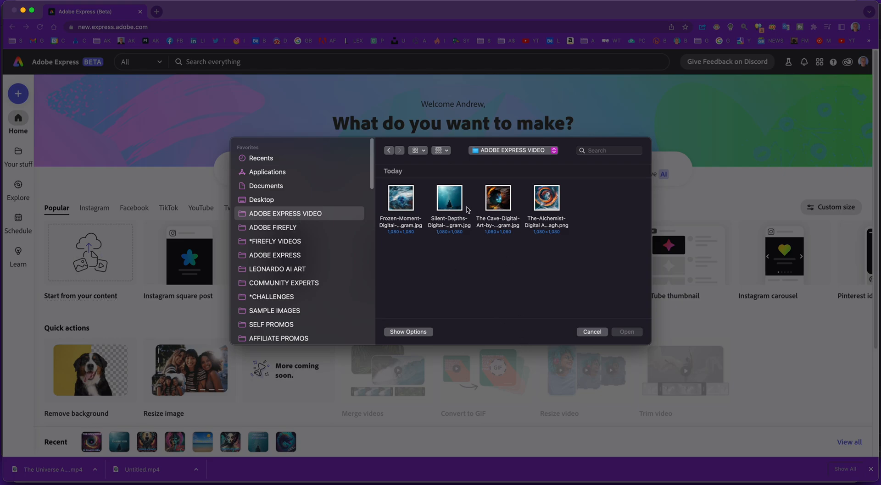
left_click(545, 203)
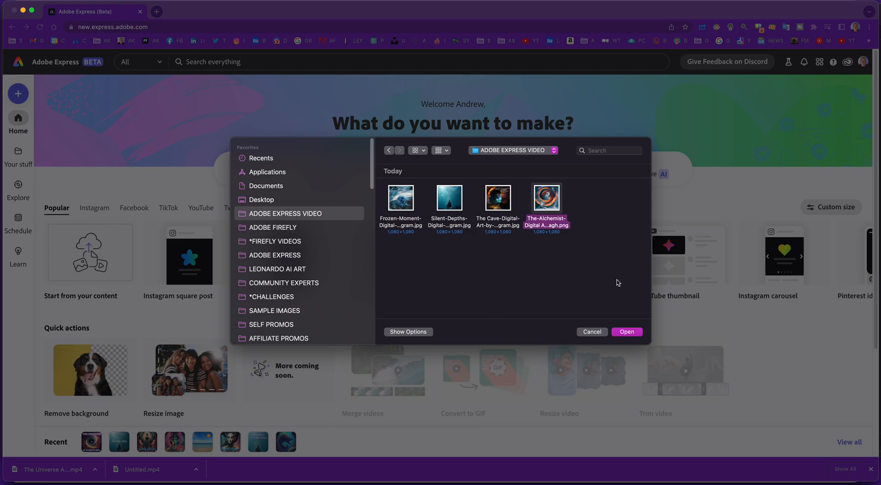
left_click(627, 332)
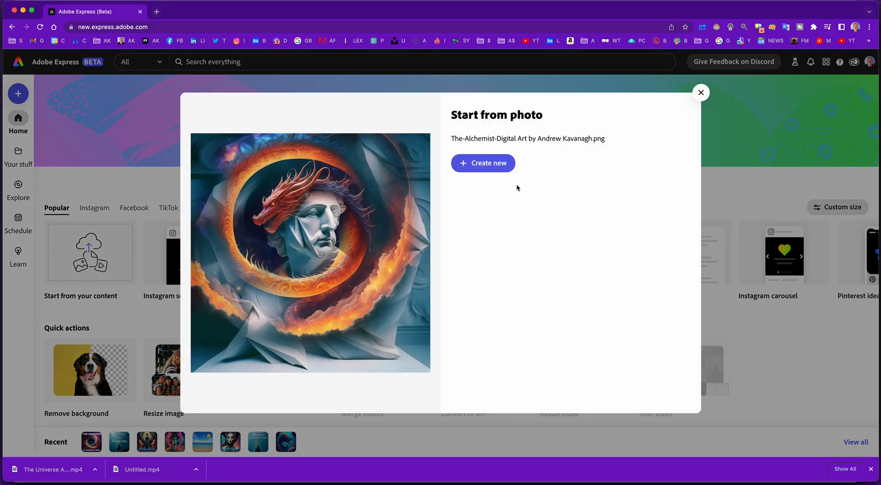
Start an Instagram square post and make the dragon-and-statue Alchemist artwork its full-page background.
left_click(494, 164)
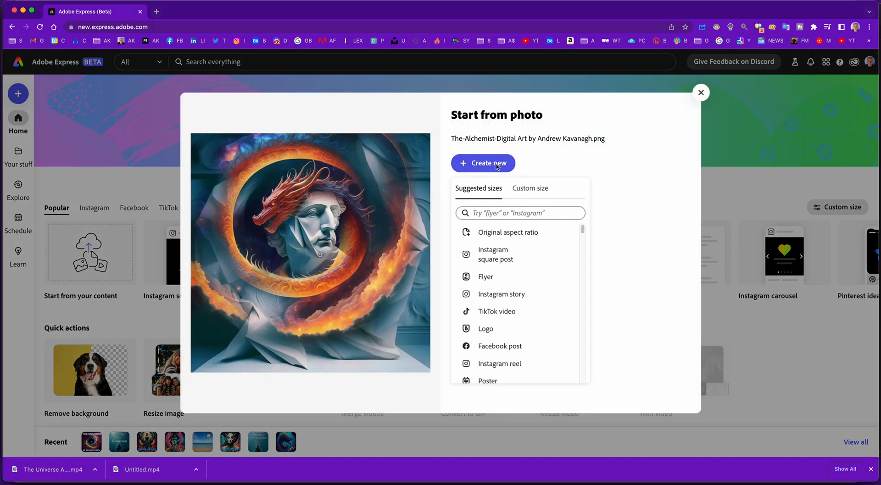
left_click(507, 258)
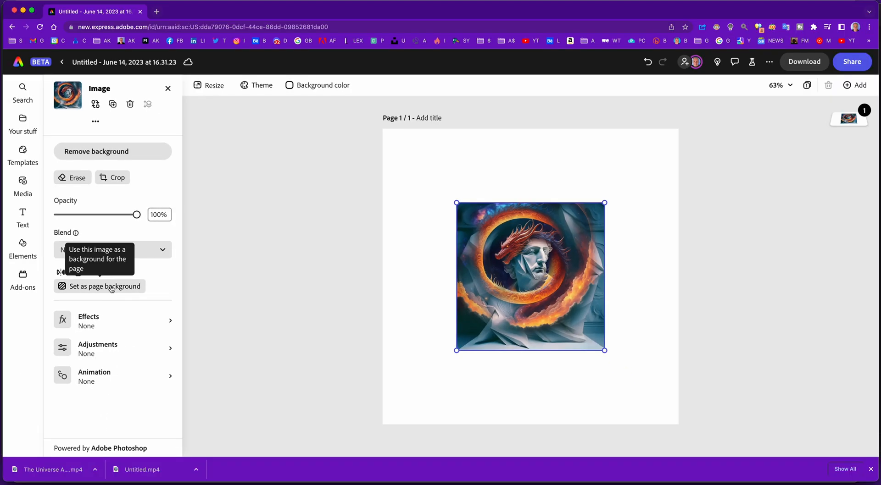
left_click(92, 290)
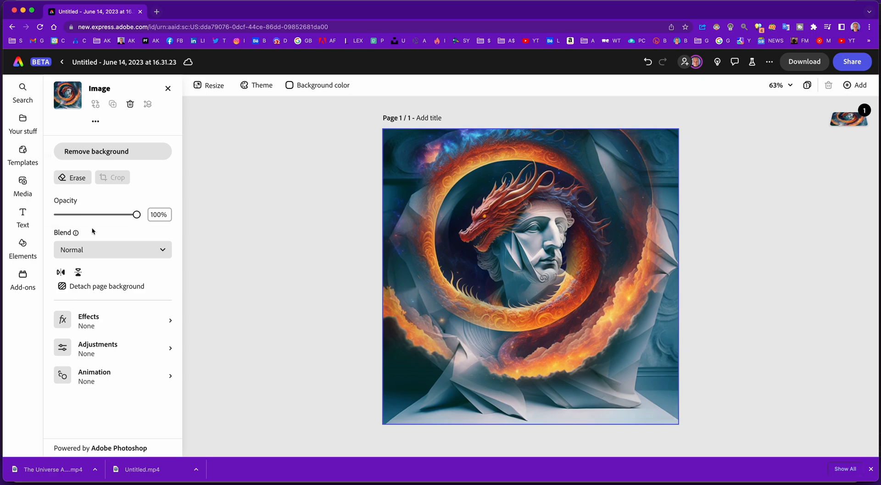
left_click(24, 221)
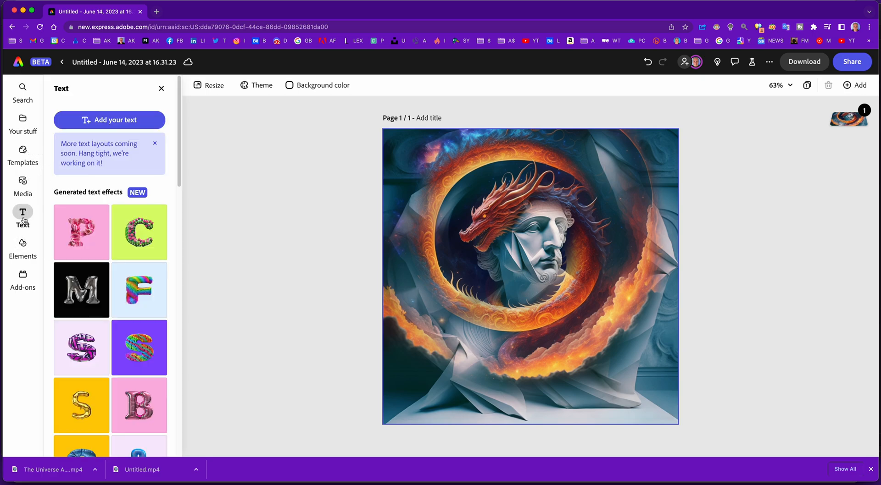
Add a text box reading 'Digital Art', with 'by' and the artist's name on a second line.
left_click(116, 121)
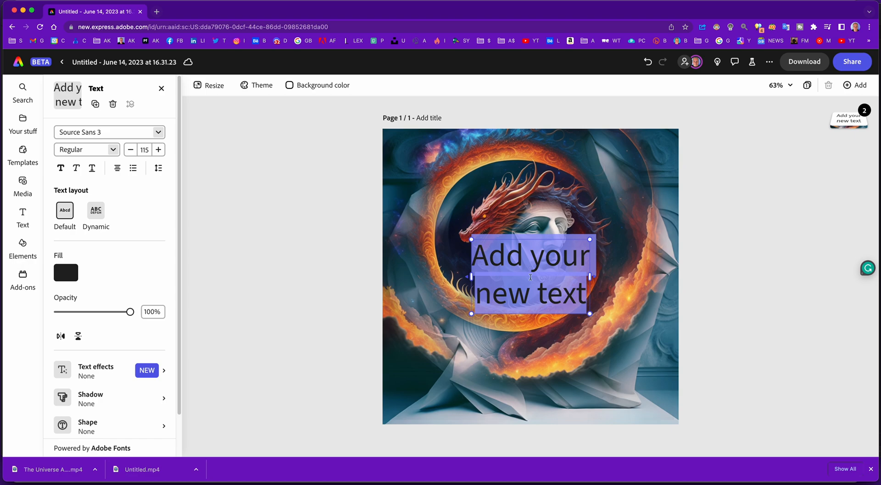
left_click_drag(589, 314, 662, 359)
left_click_drag(613, 267, 565, 288)
left_click(502, 267)
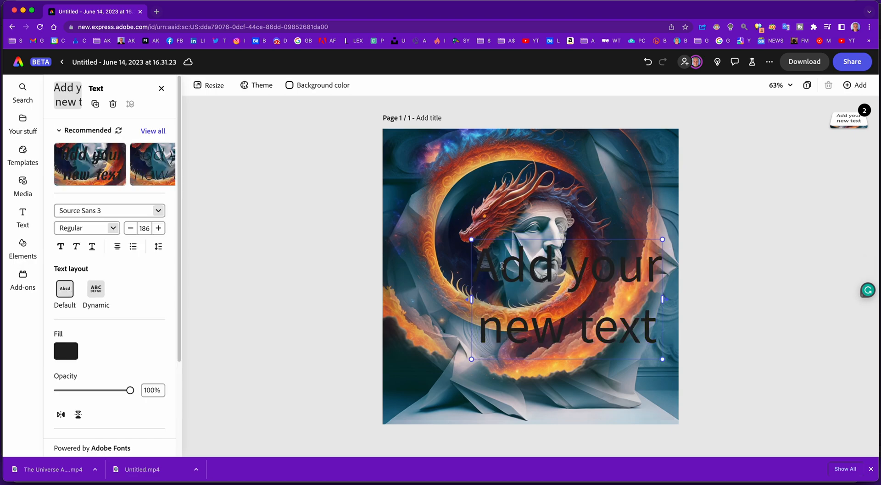
left_click_drag(481, 265, 661, 340)
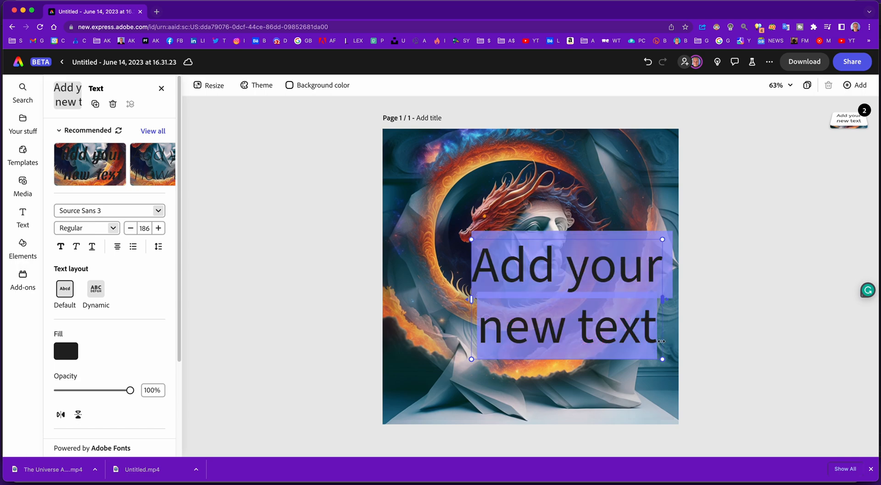
type("Da")
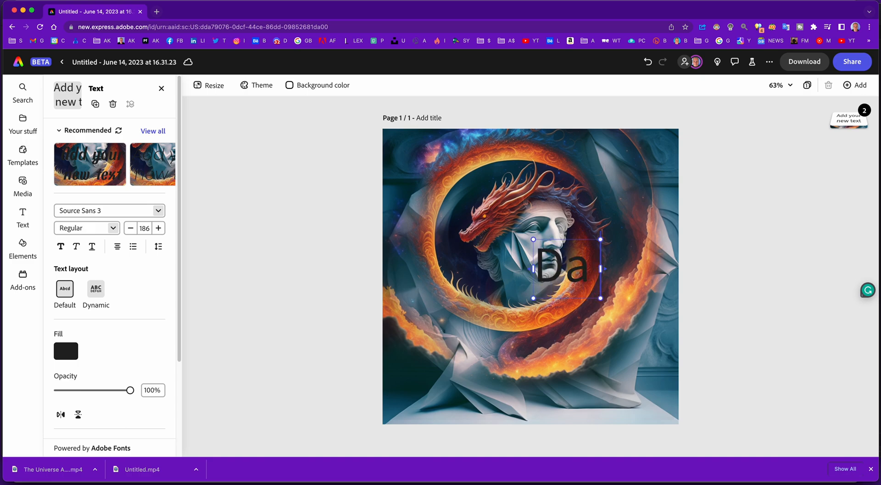
key("BackSpace")
type("i")
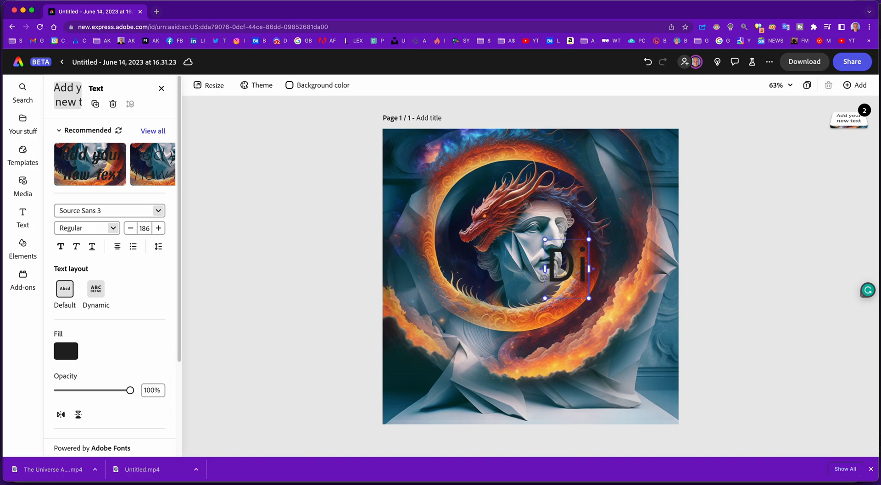
type("gital Art")
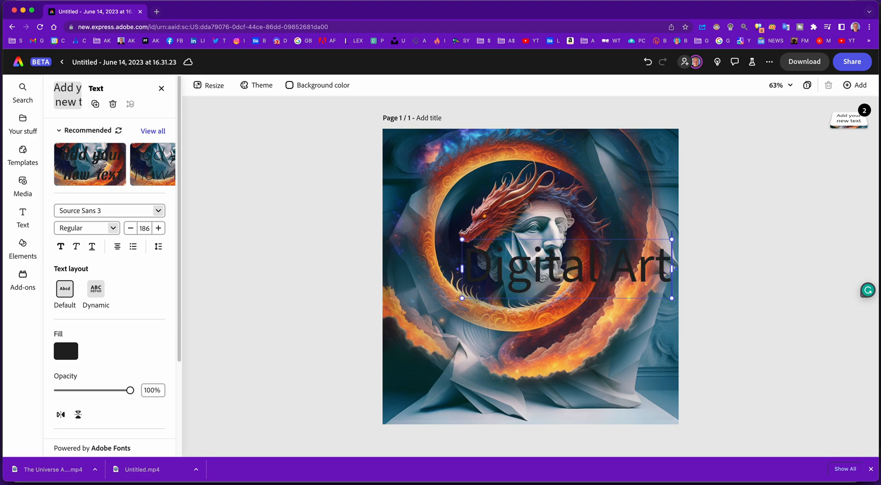
key("Return")
type("by A")
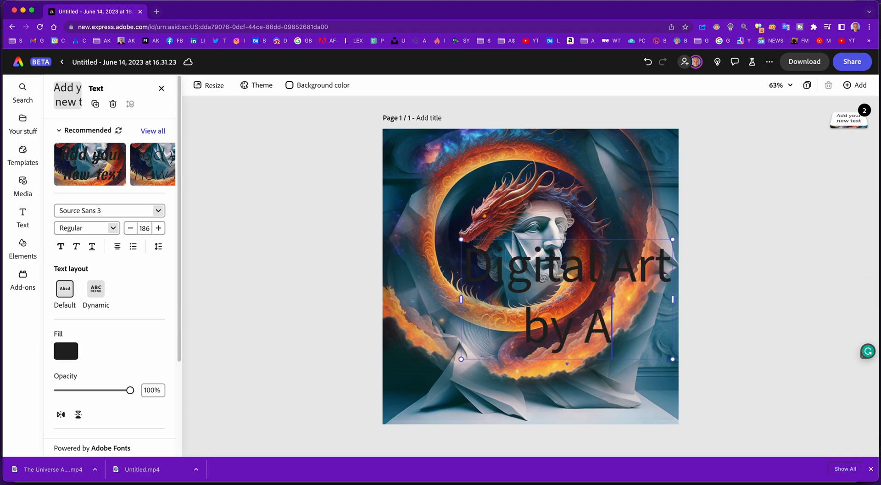
type("ndrew Kavanagh")
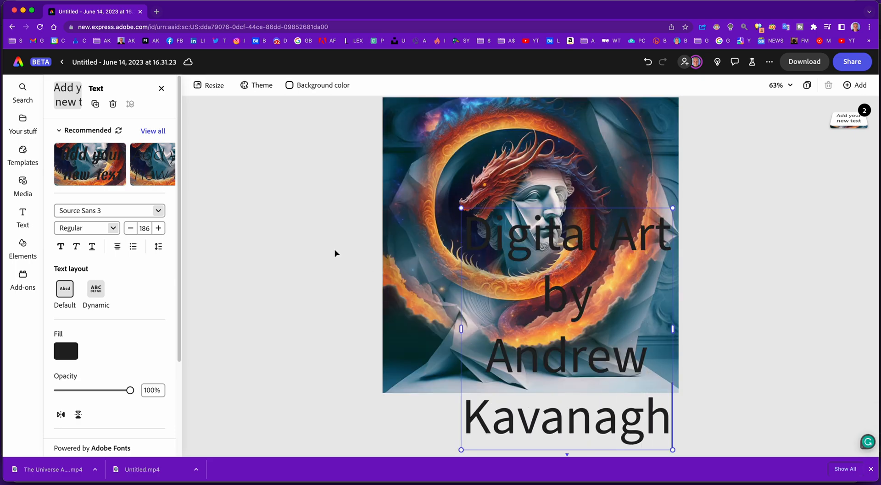
key("Escape")
Switch the credit to Dynamic layout and fit it as two centred lines near the artwork's bottom.
left_click_drag(462, 208, 382, 118)
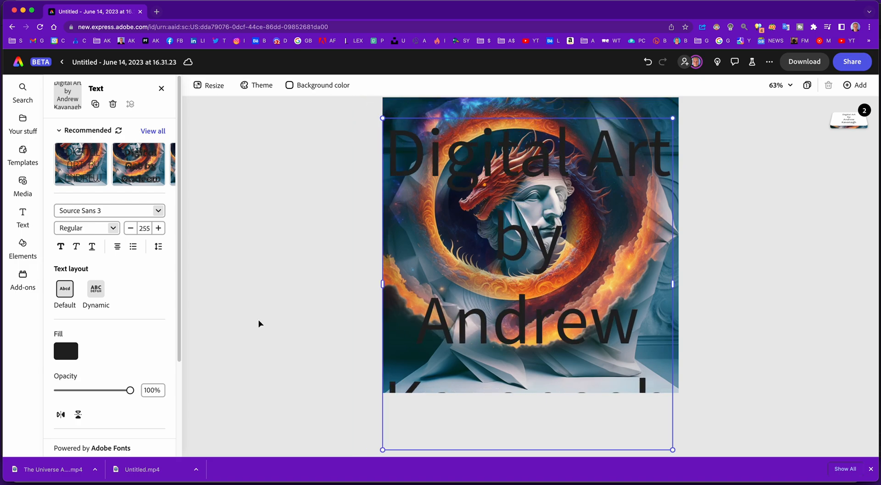
left_click(97, 294)
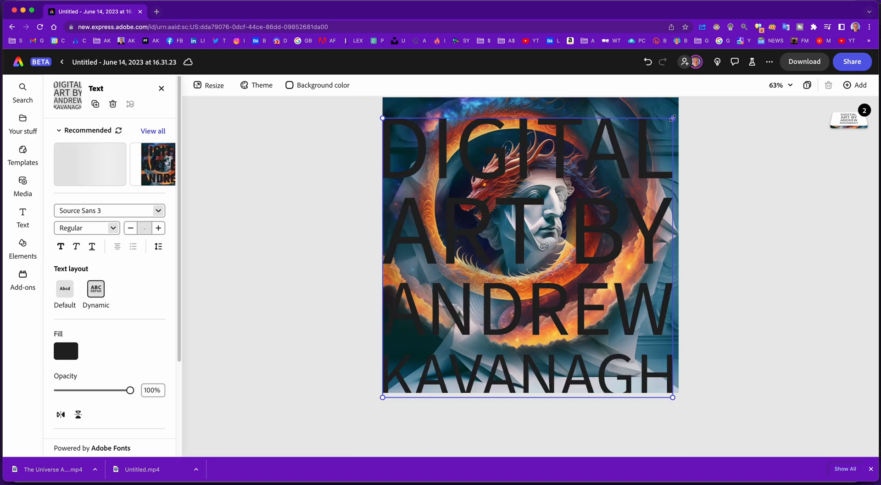
left_click_drag(672, 118, 635, 339)
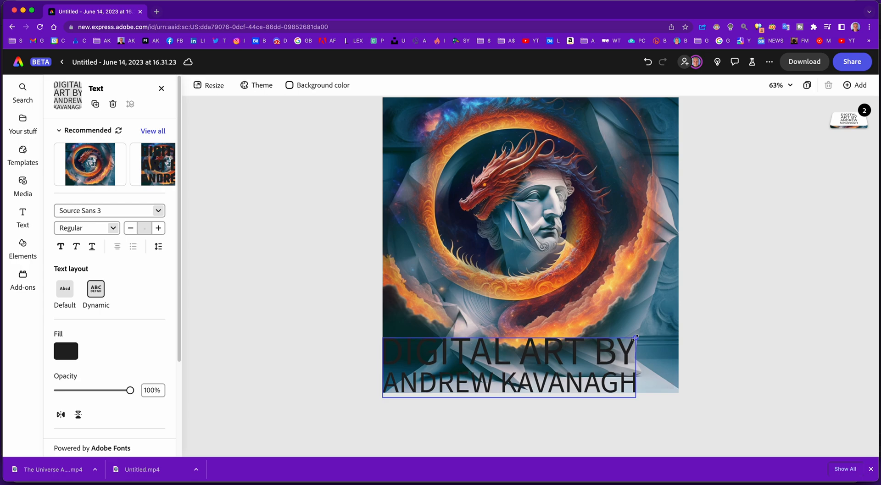
left_click_drag(556, 351, 579, 335)
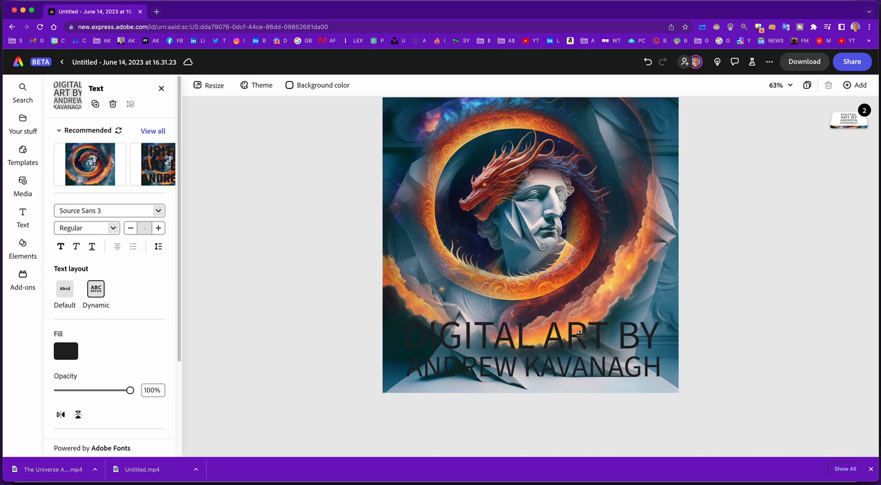
mouse_move(661, 324)
left_mouse_down()
mouse_move(639, 337)
mouse_move(667, 331)
left_mouse_up()
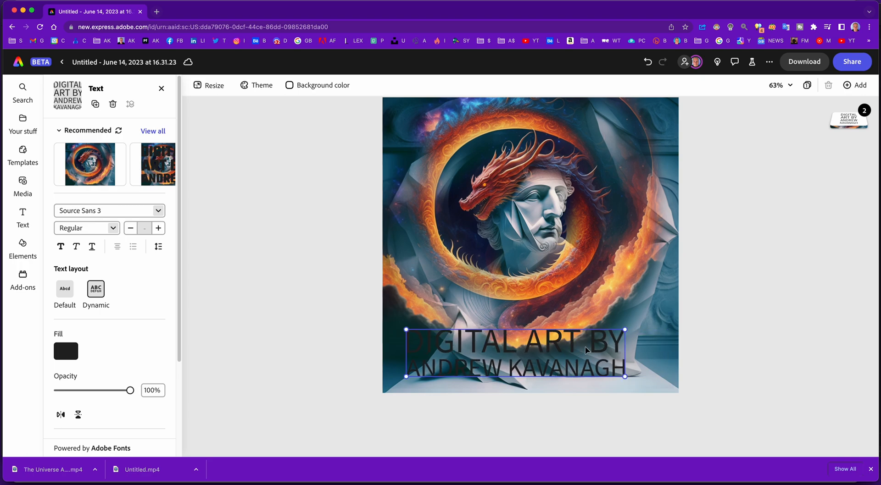
left_click_drag(586, 350, 603, 349)
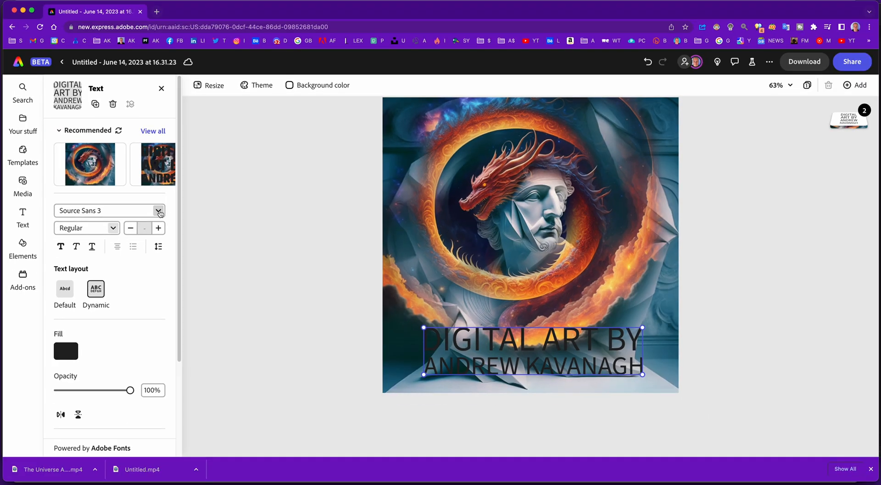
left_click(158, 211)
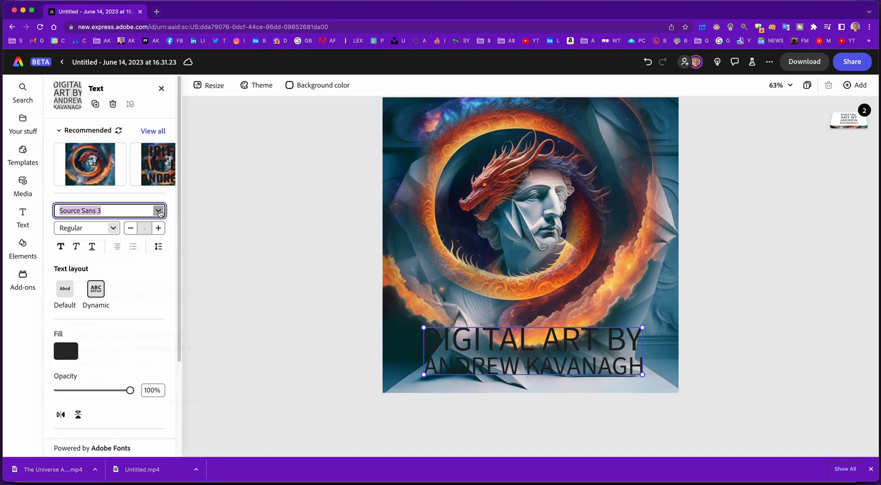
scroll(156, 281, "down", 2)
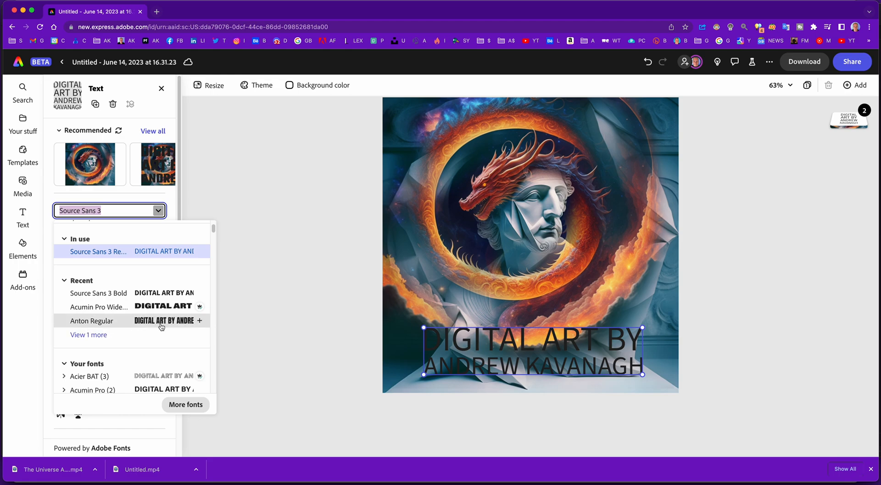
Set the credit to Source Sans 3 Bold and select both lines of the title.
left_click(162, 296)
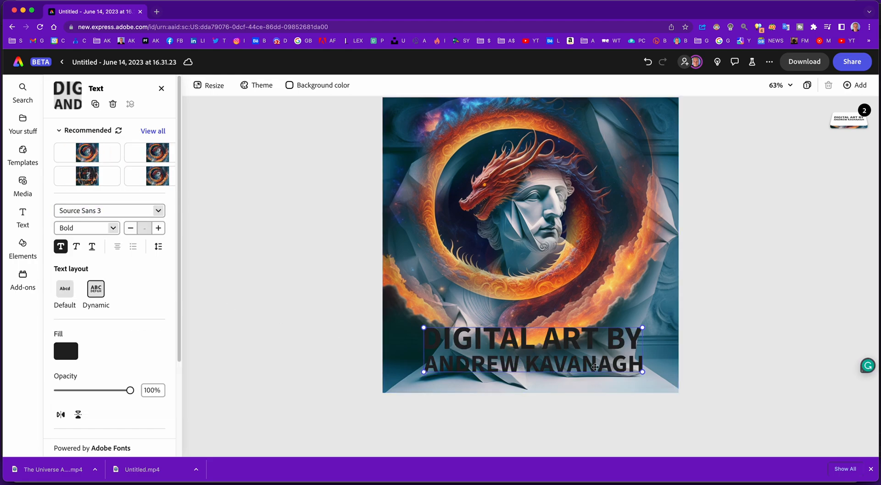
left_click(639, 364)
left_click_drag(643, 363, 421, 333)
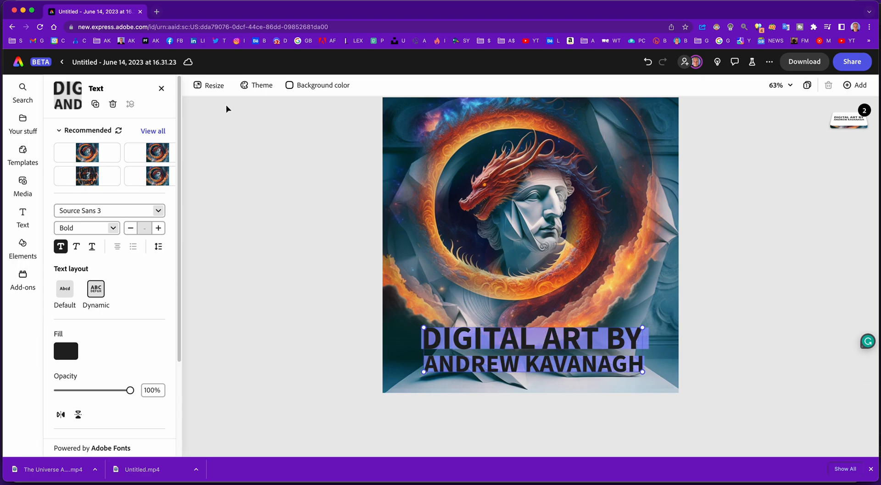
left_click(261, 89)
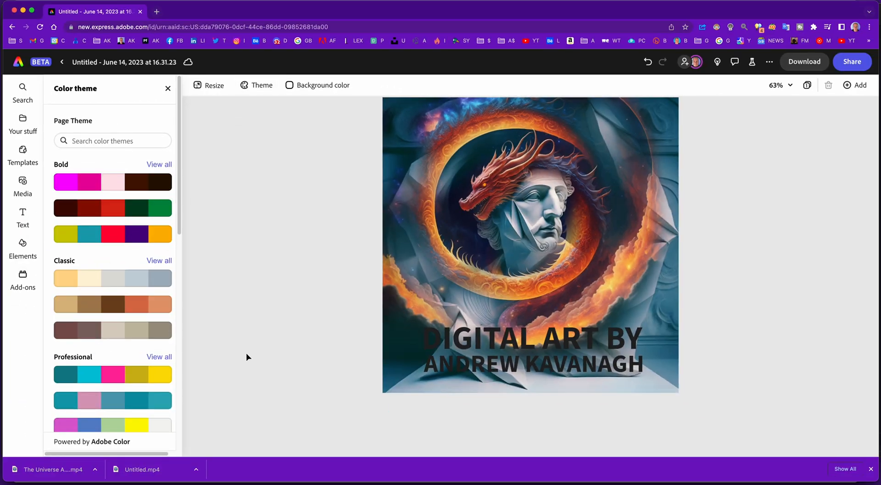
Apply the tan-and-brown Classic theme and give the credit a custom light-blue #95D9F0 fill.
left_click(94, 308)
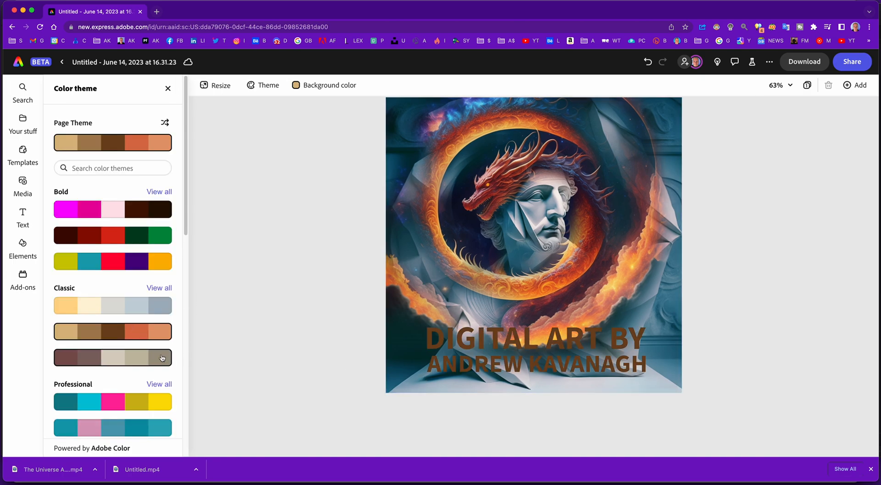
left_click(466, 360)
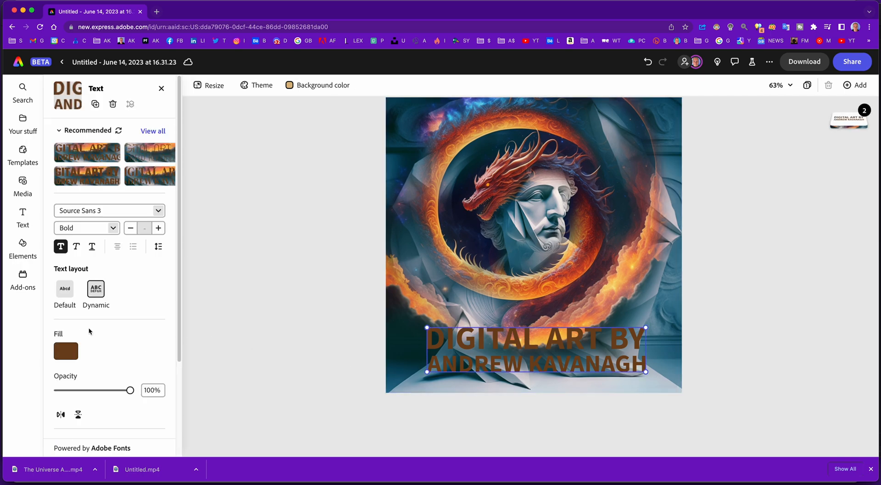
left_click(66, 354)
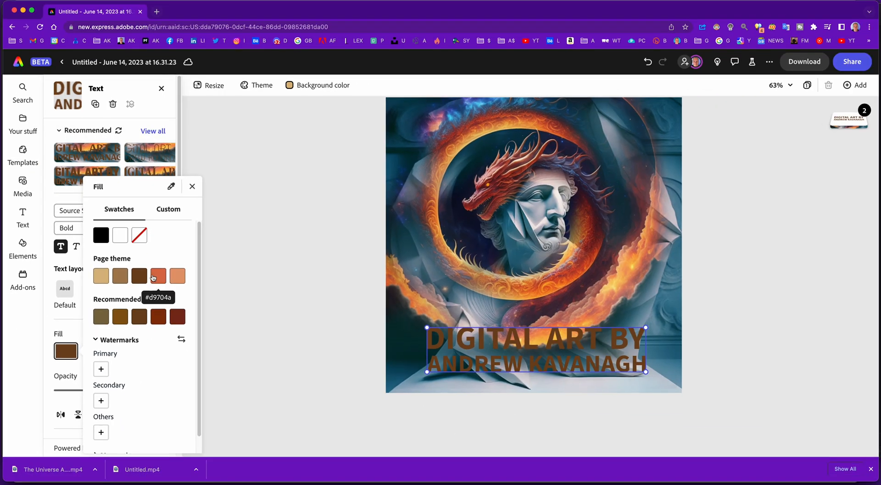
left_click(153, 277)
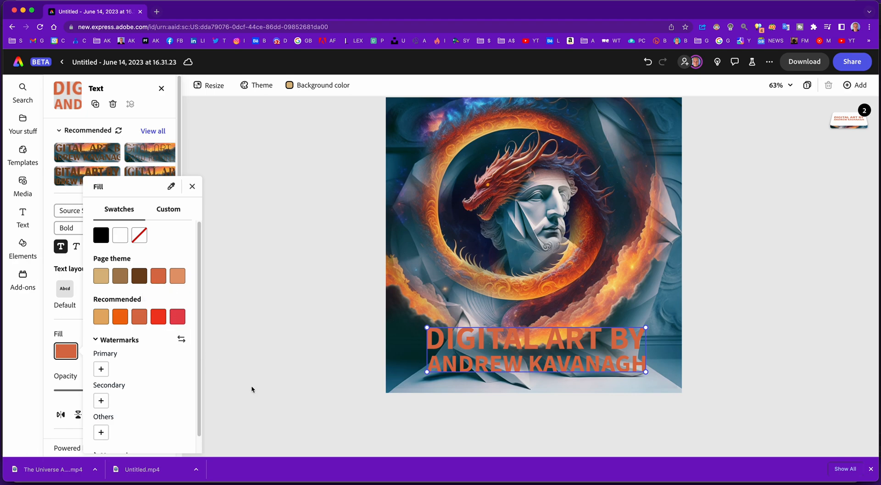
left_click(169, 209)
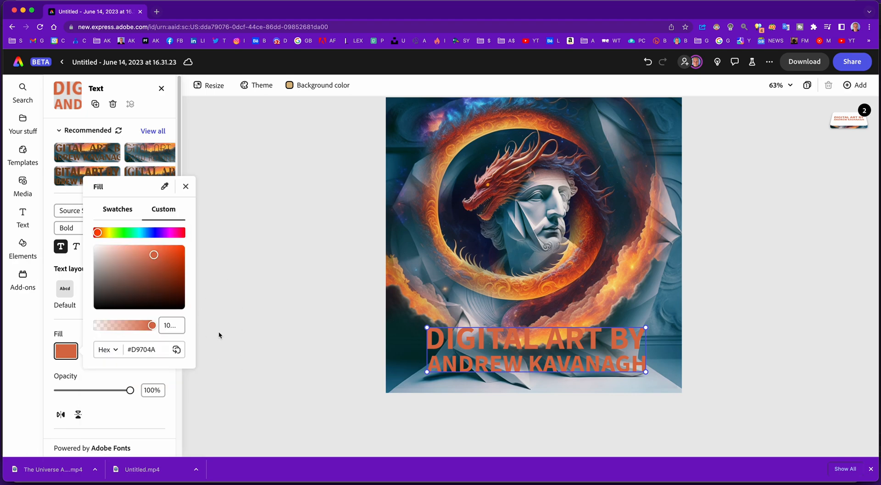
left_click(143, 233)
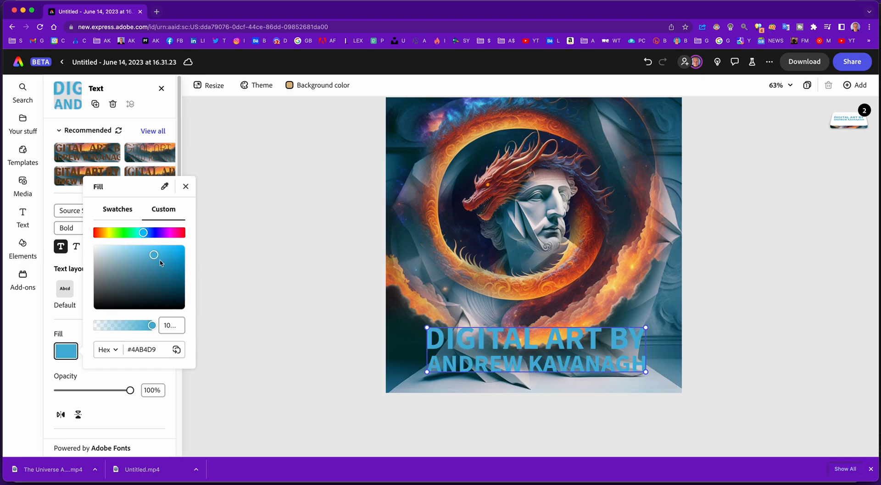
left_click_drag(155, 255, 175, 252)
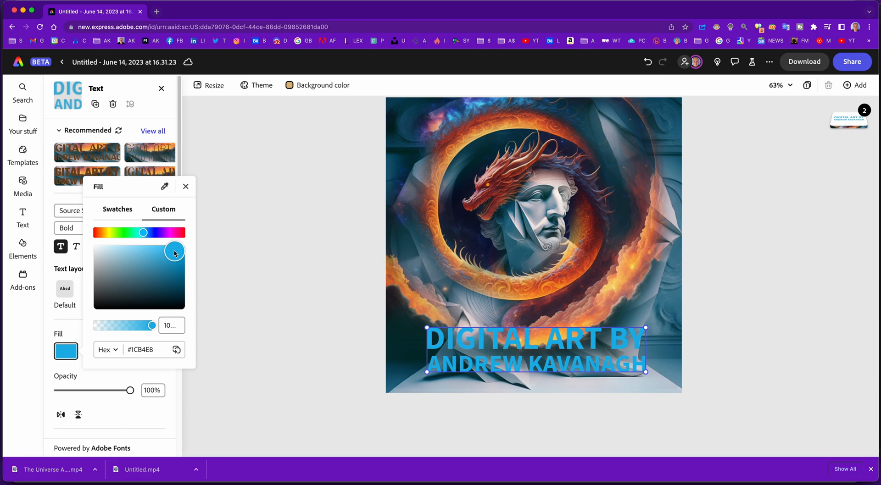
left_click_drag(175, 252, 128, 250)
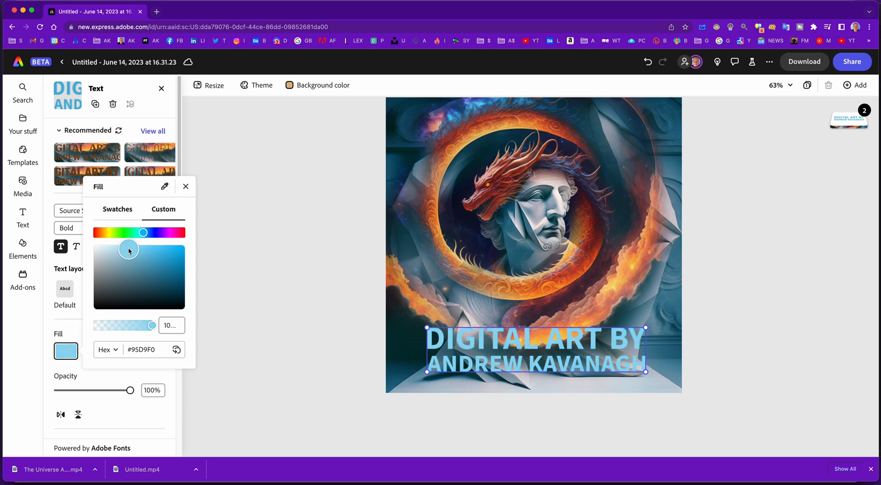
left_click(261, 256)
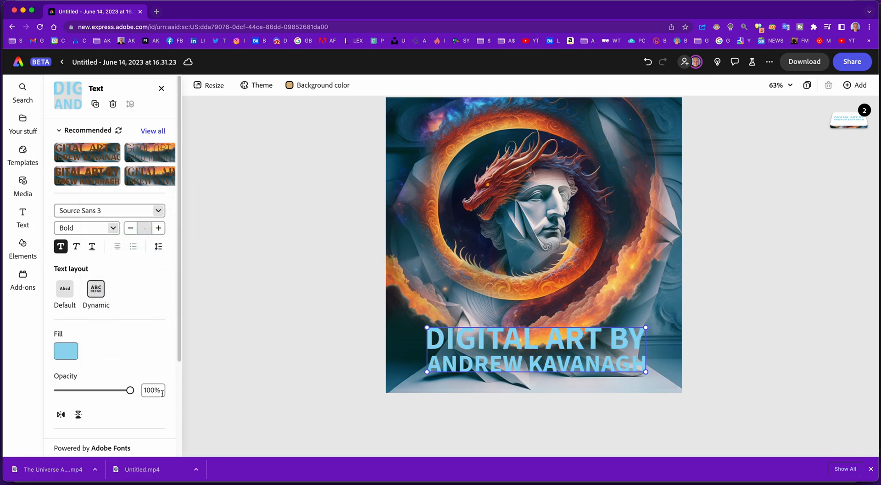
Add a drop shadow to the credit with a custom purple #7511F5 colour.
scroll(130, 345, "down", 5)
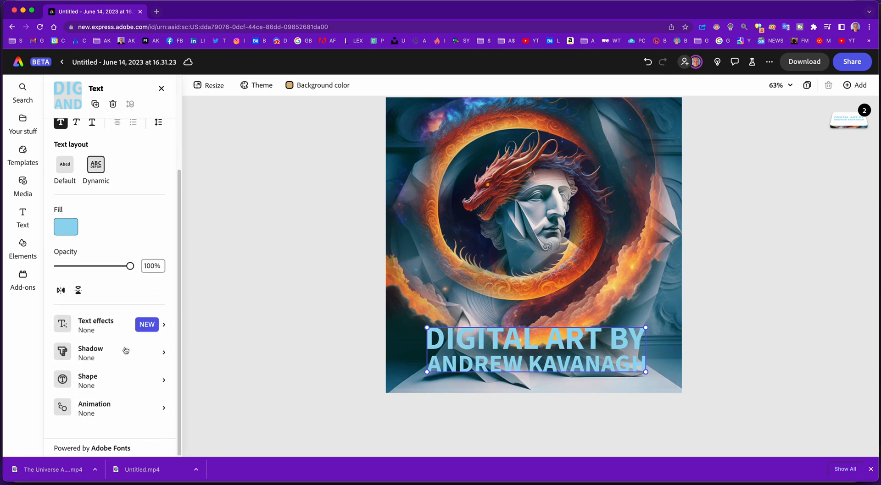
left_click(112, 359)
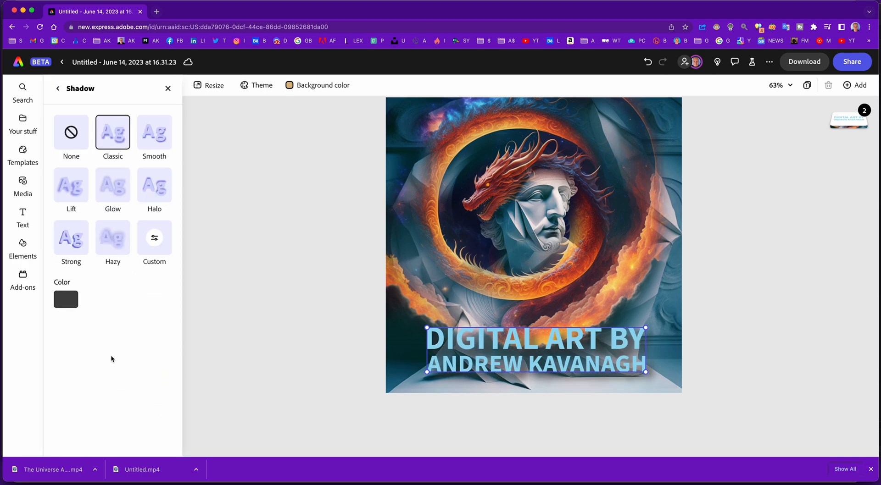
left_click(73, 302)
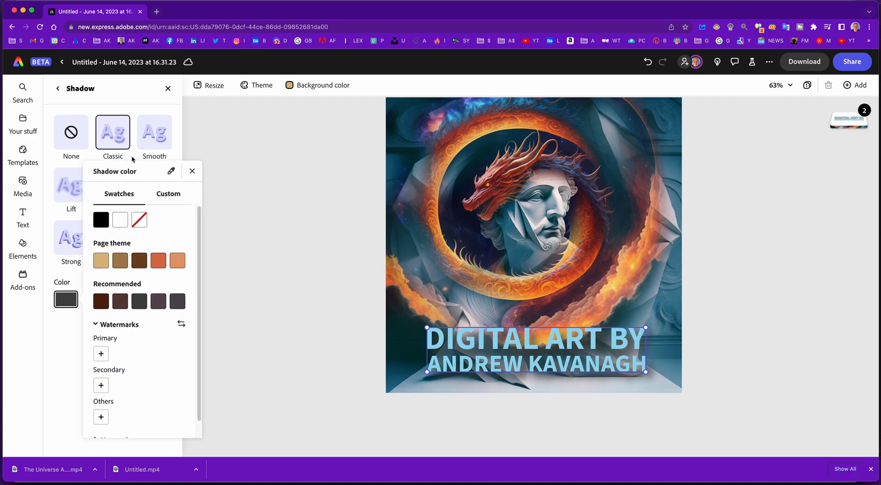
left_click(178, 198)
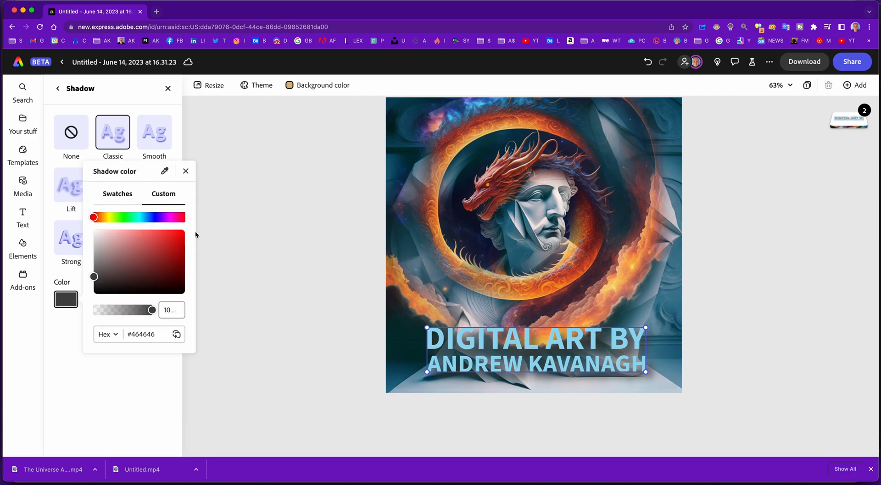
left_click(161, 218)
left_click(179, 234)
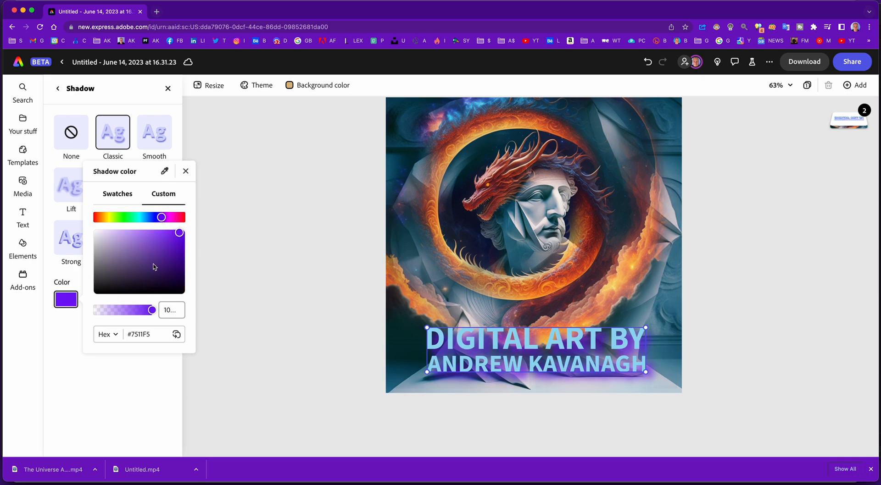
mouse_move(152, 311)
left_mouse_down()
mouse_move(130, 311)
mouse_move(152, 311)
left_mouse_up()
left_click(112, 133)
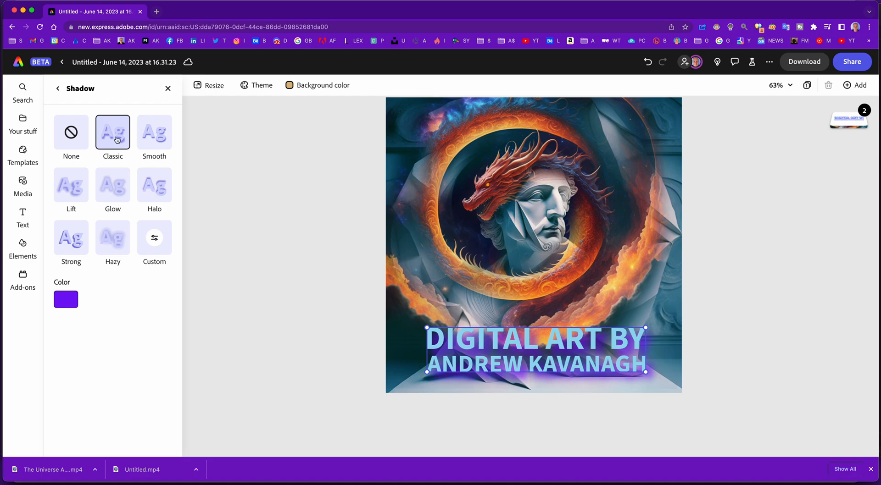
Compare the Smooth, Classic, Lift, Glow and Halo shadow styles, then settle on Custom.
left_click(158, 138)
left_click(115, 138)
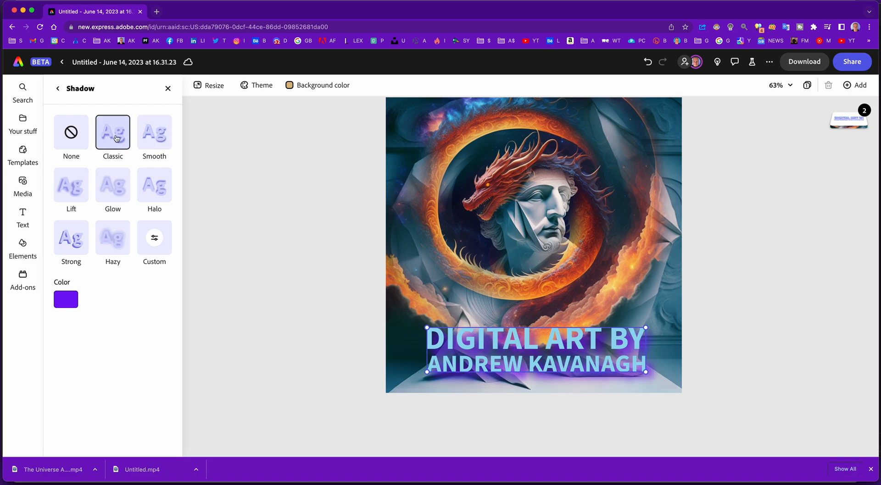
left_click(158, 138)
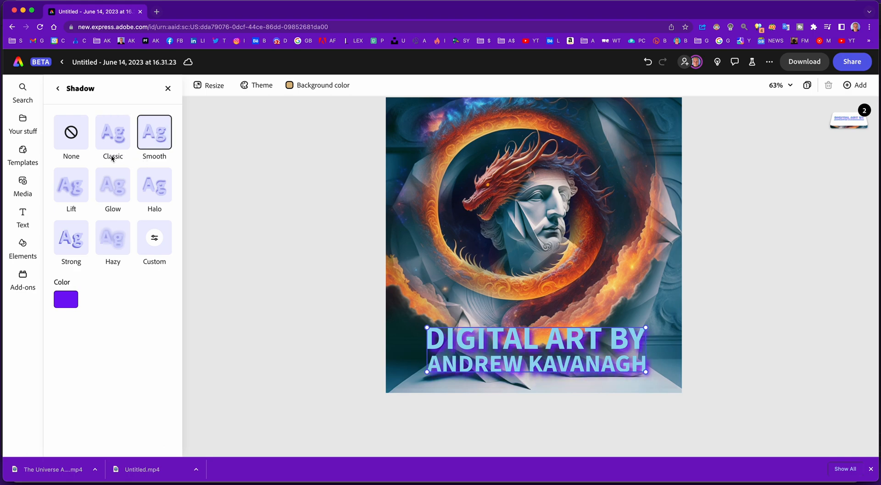
left_click(75, 185)
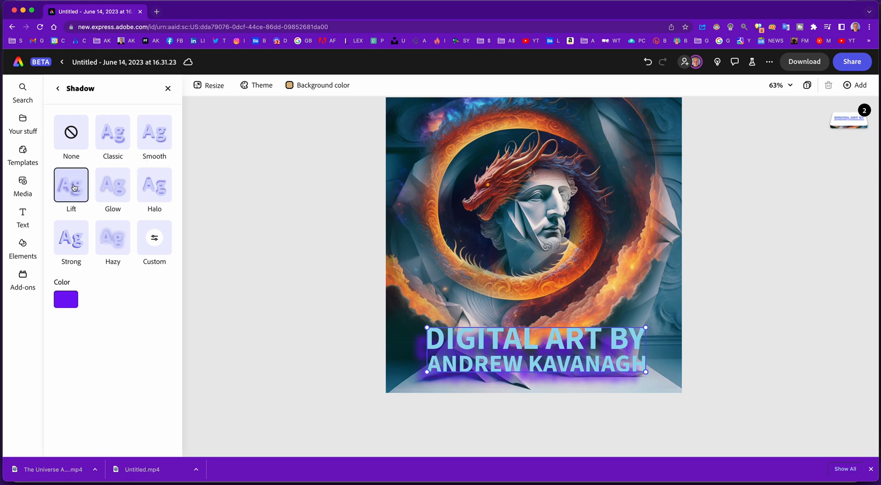
left_click(117, 189)
left_click(155, 189)
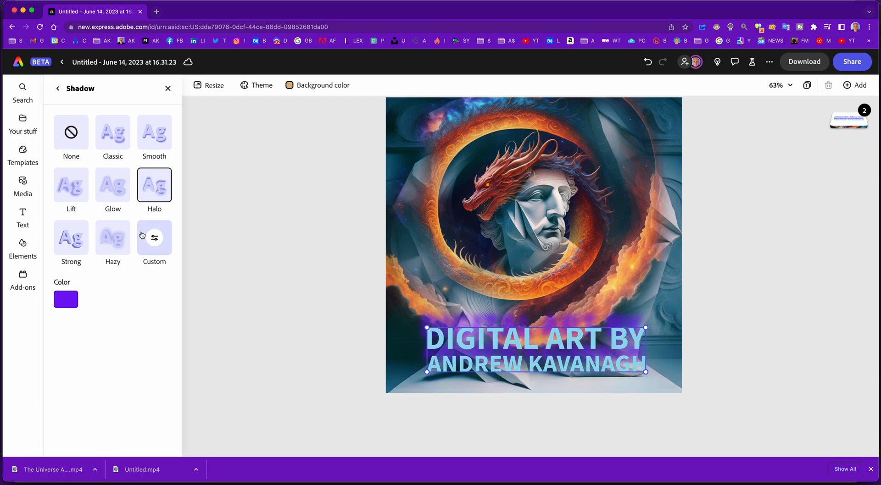
left_click(149, 138)
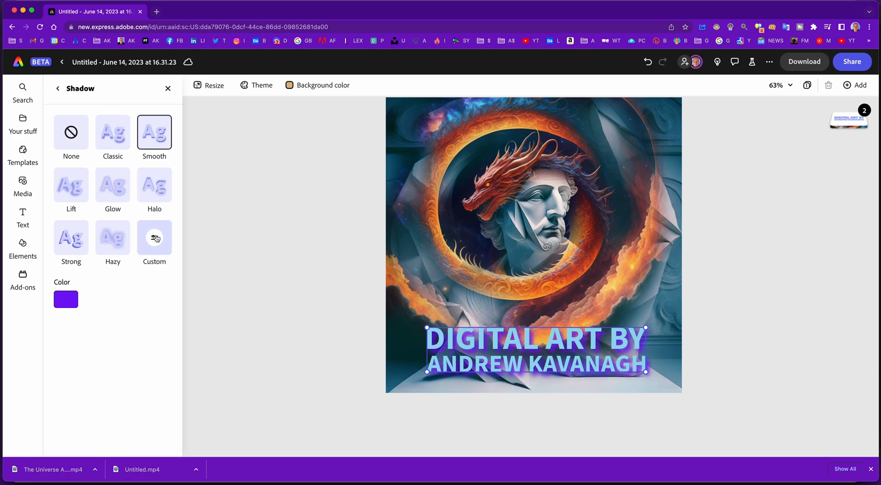
left_click(154, 239)
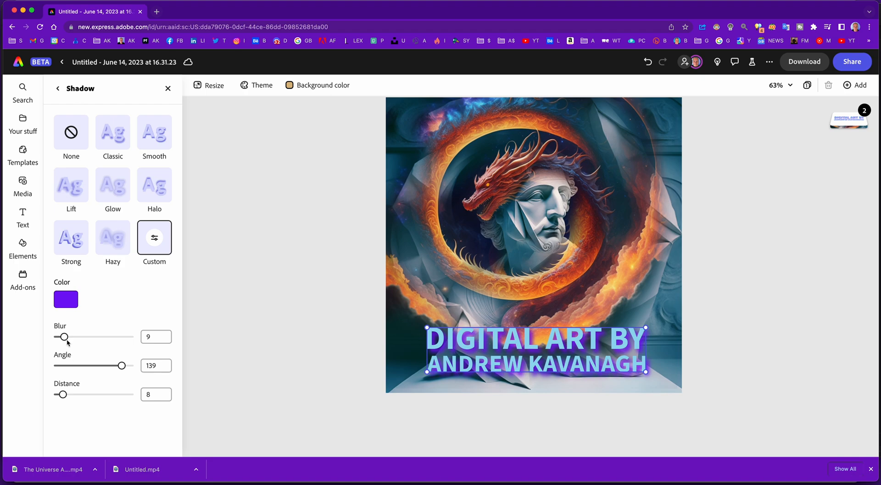
Reduce the purple shadow's blur to 7 and its distance to 4.
mouse_move(65, 338)
left_mouse_down()
mouse_move(56, 339)
mouse_move(76, 339)
mouse_move(62, 340)
left_mouse_up()
left_click_drag(61, 340, 60, 341)
left_click_drag(60, 393, 57, 396)
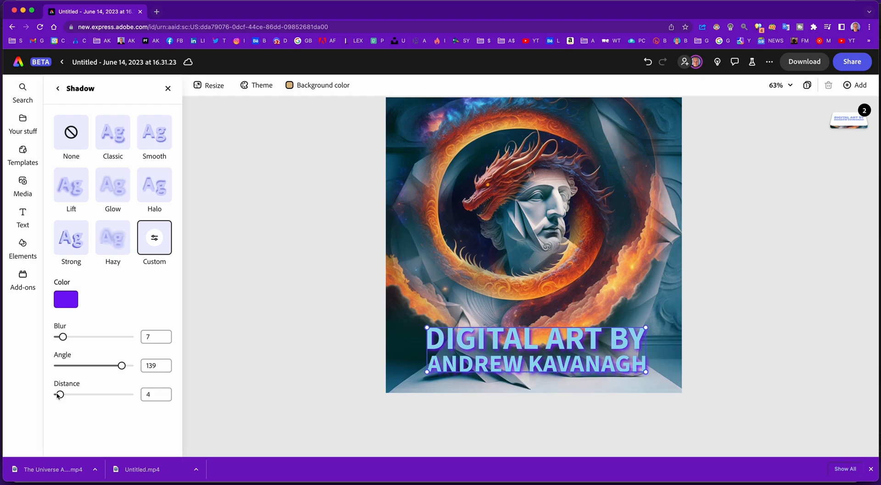
left_click(323, 285)
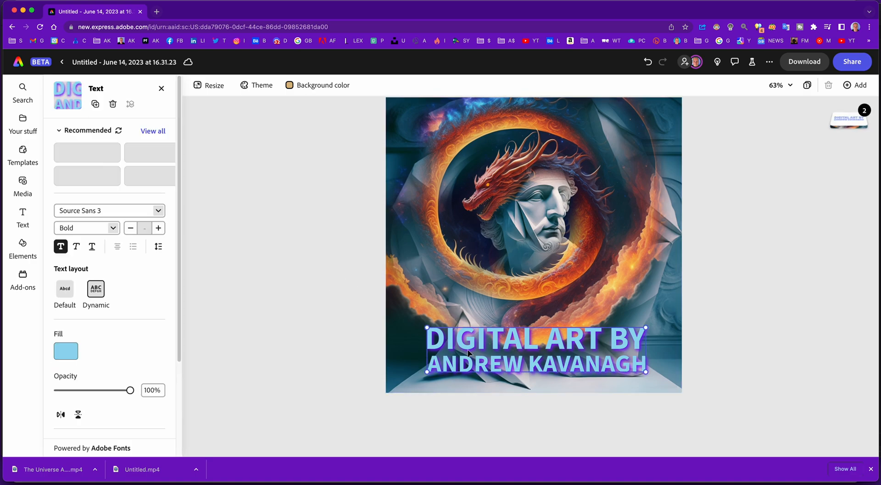
scroll(156, 370, "down", 3)
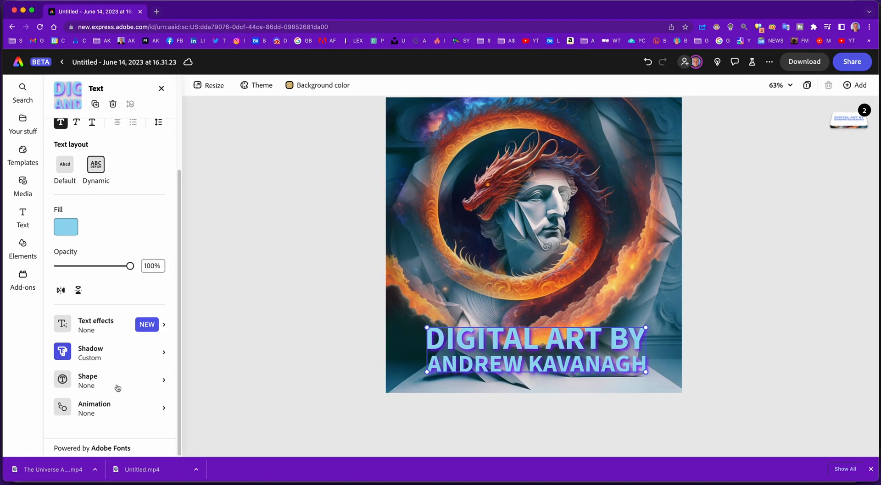
Give the credit a Drift in entrance animation lasting 3.15 seconds.
left_click(117, 411)
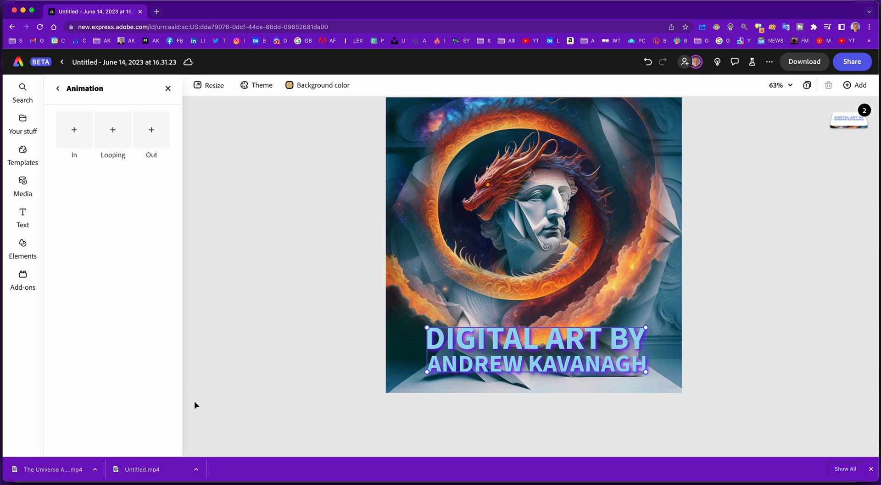
left_click(76, 134)
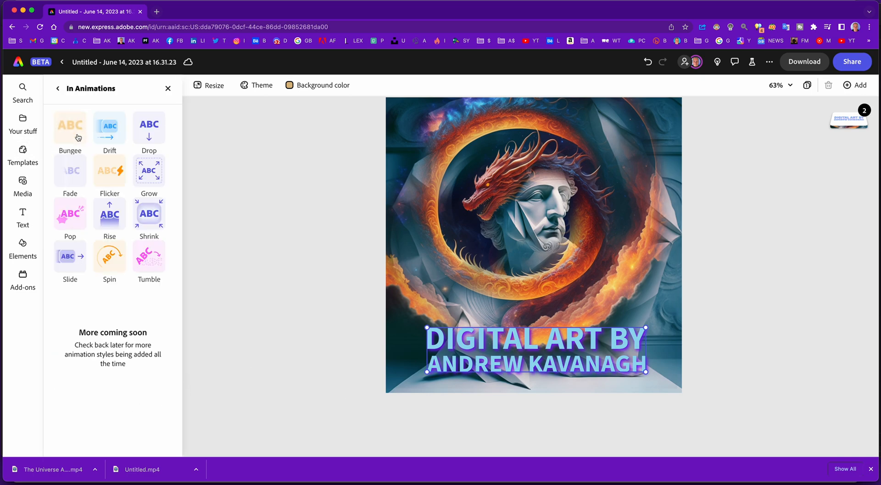
left_click(109, 133)
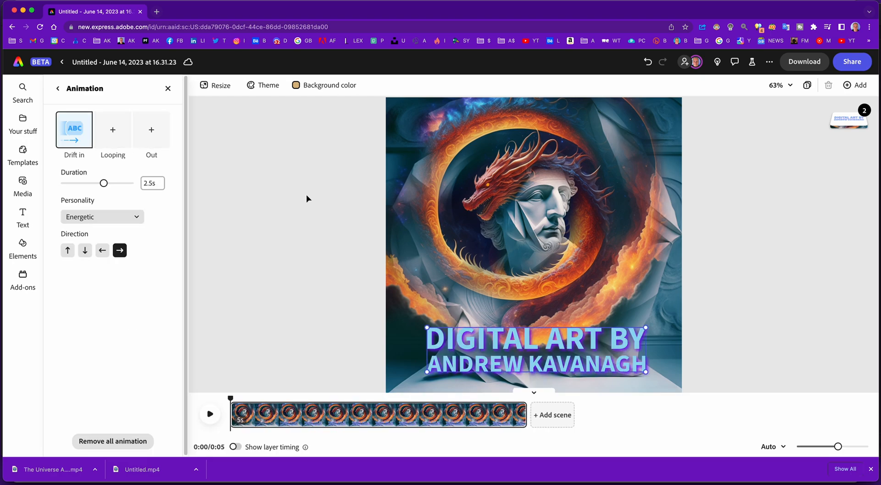
left_click_drag(104, 184, 117, 185)
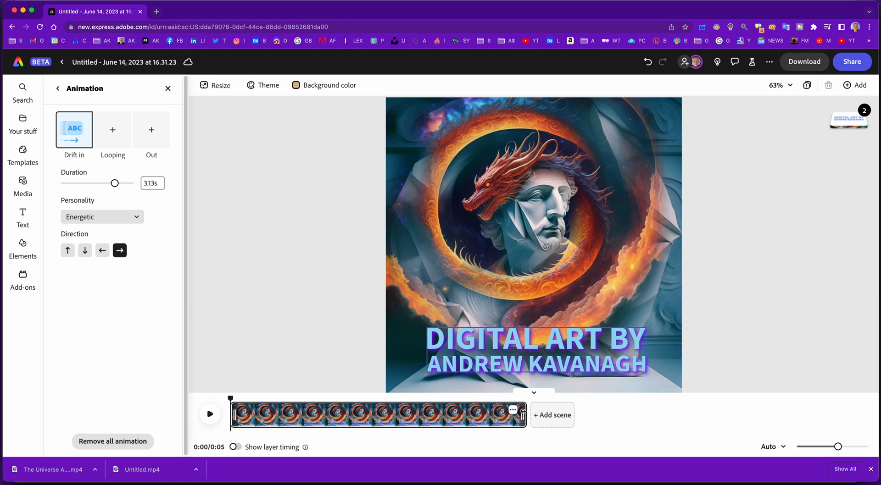
Trim the first scene to about 3 seconds, preview it, and add a blank second scene.
left_click_drag(522, 415, 525, 415)
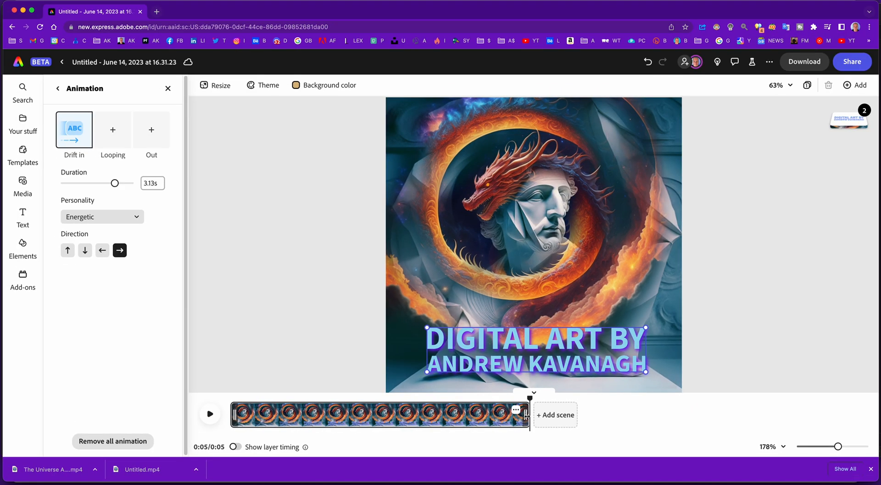
left_click_drag(526, 415, 413, 428)
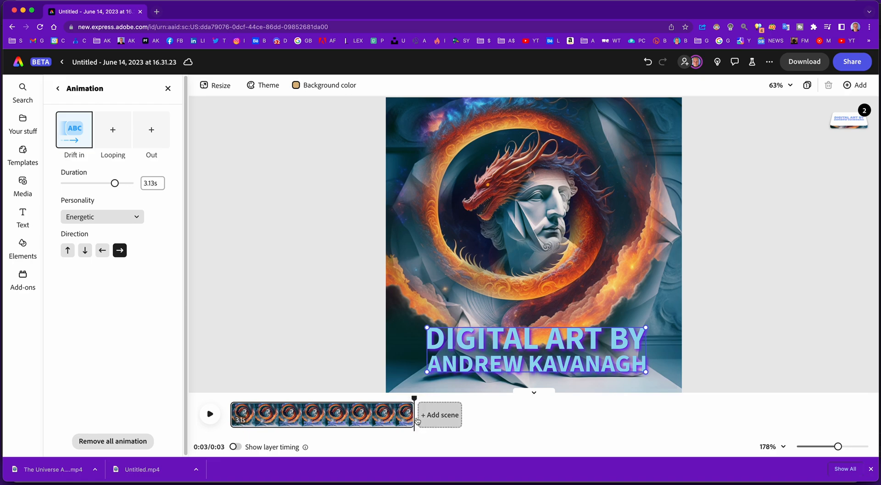
left_click(211, 413)
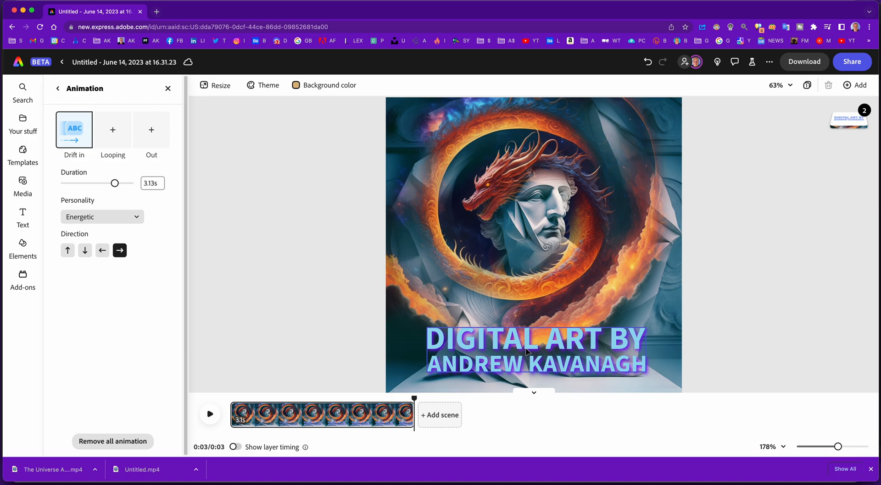
left_click(578, 348)
left_click(381, 344)
left_click(432, 344)
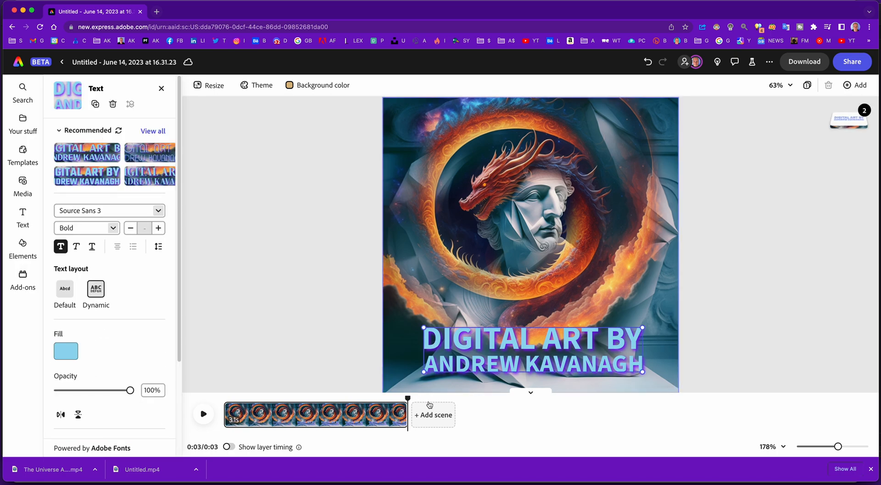
left_click(429, 406)
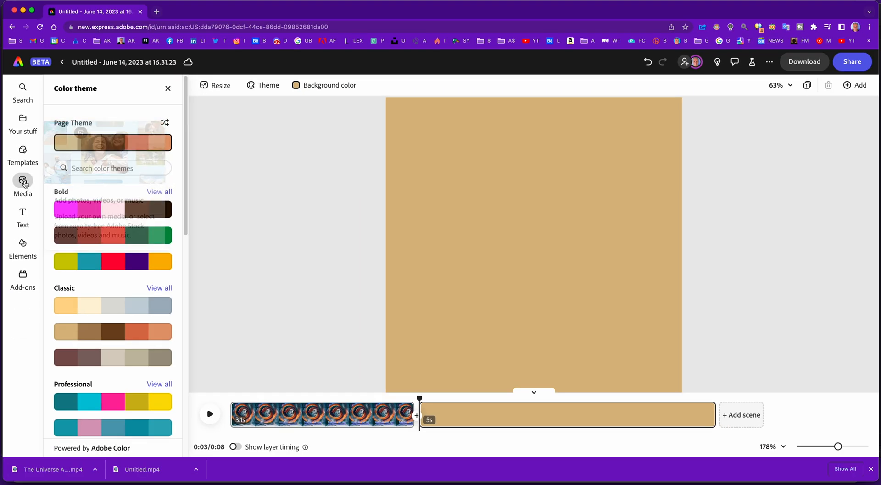
Upload the Frozen-Moment image as scene two's page background and trim that scene to 3.1 seconds.
left_click(23, 182)
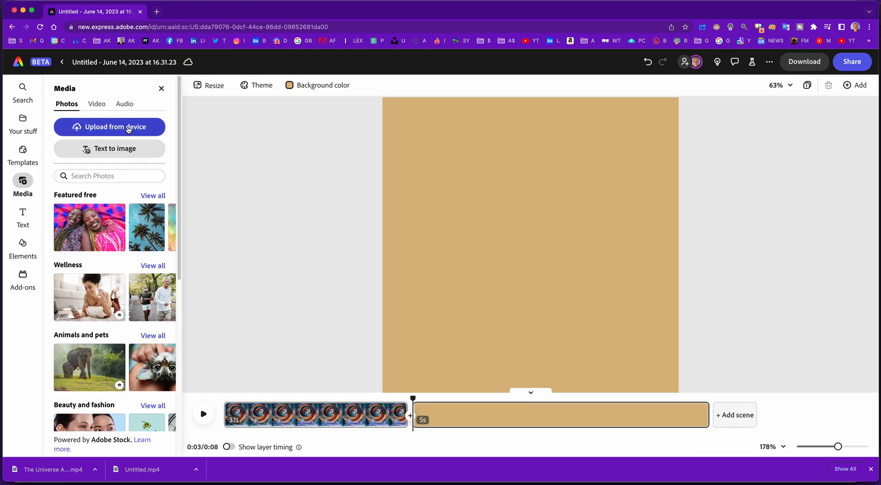
left_click(129, 129)
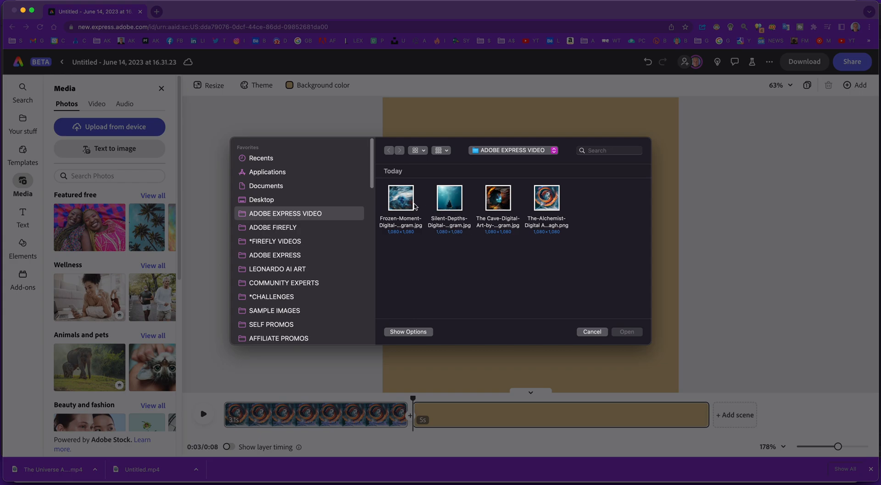
left_click(405, 201)
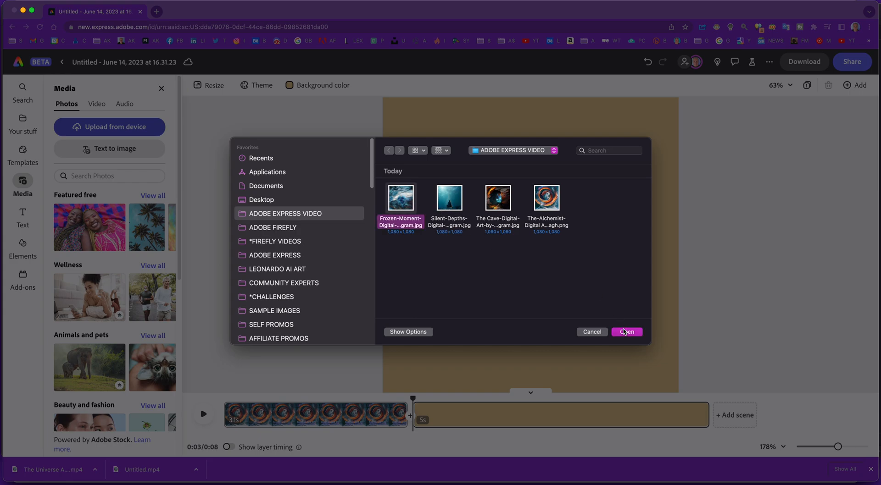
left_click(626, 331)
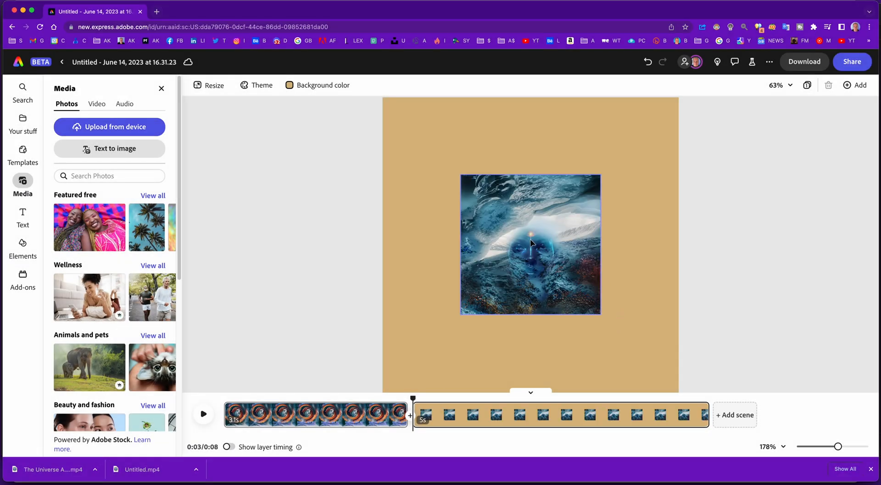
left_click(536, 242)
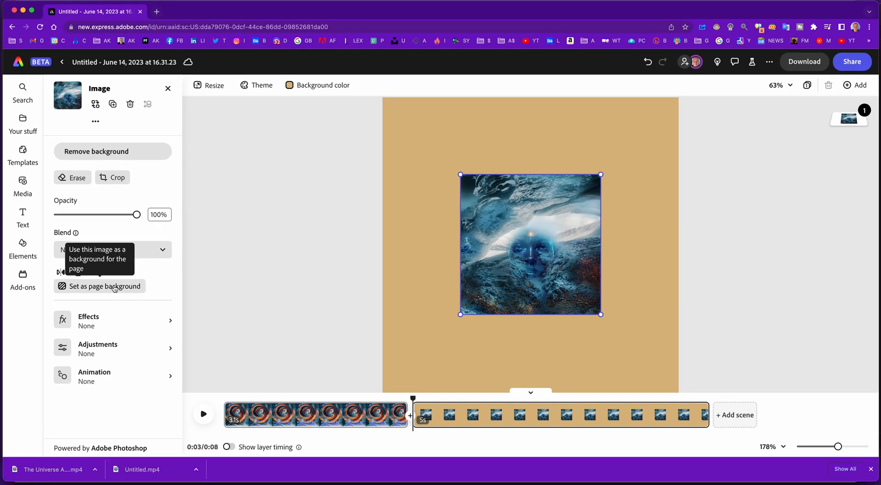
left_click(111, 287)
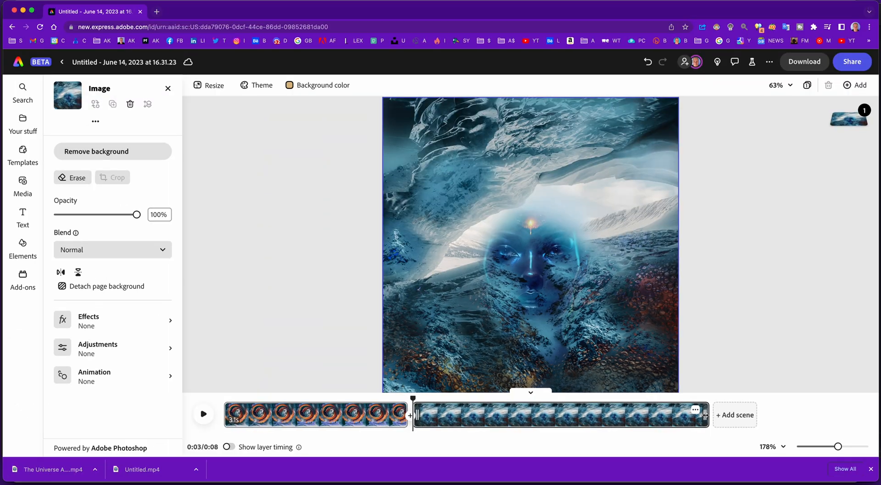
left_click_drag(705, 415, 559, 421)
left_click_drag(633, 418, 592, 421)
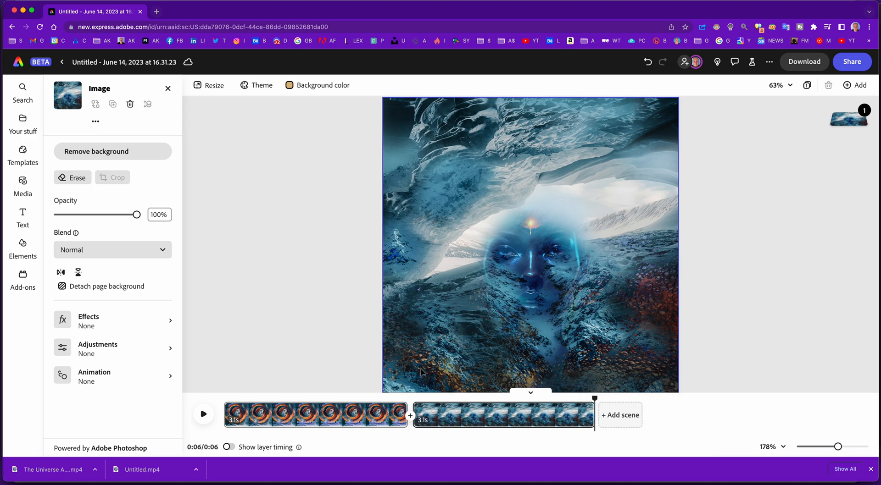
Play back both scenes and select the light-blue credit on the icy-face second scene.
left_click_drag(595, 397, 413, 399)
left_click(415, 362)
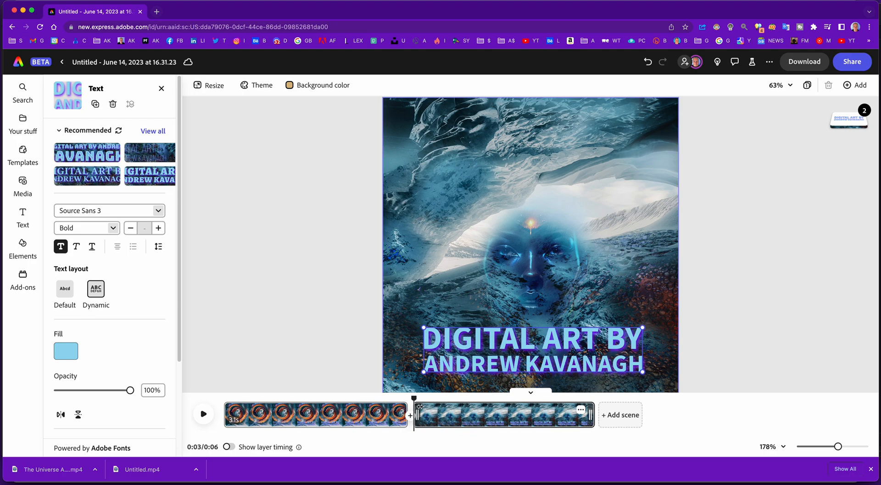
left_click(203, 414)
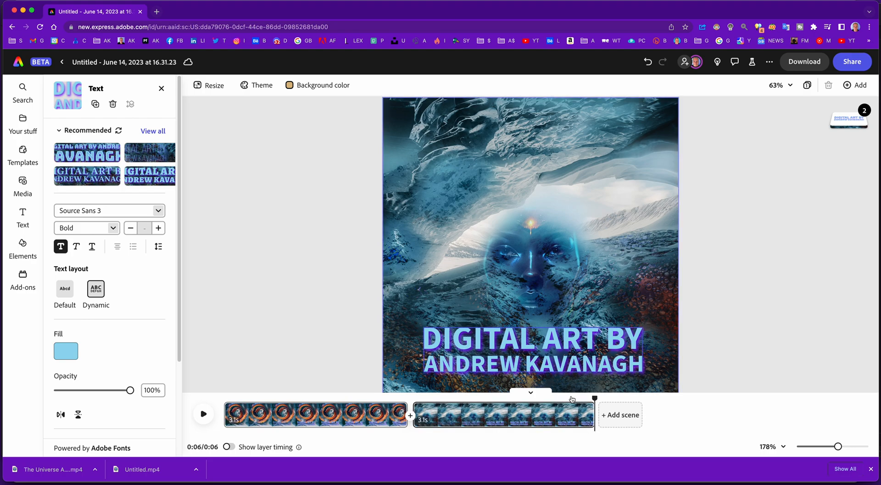
left_click_drag(594, 398, 414, 398)
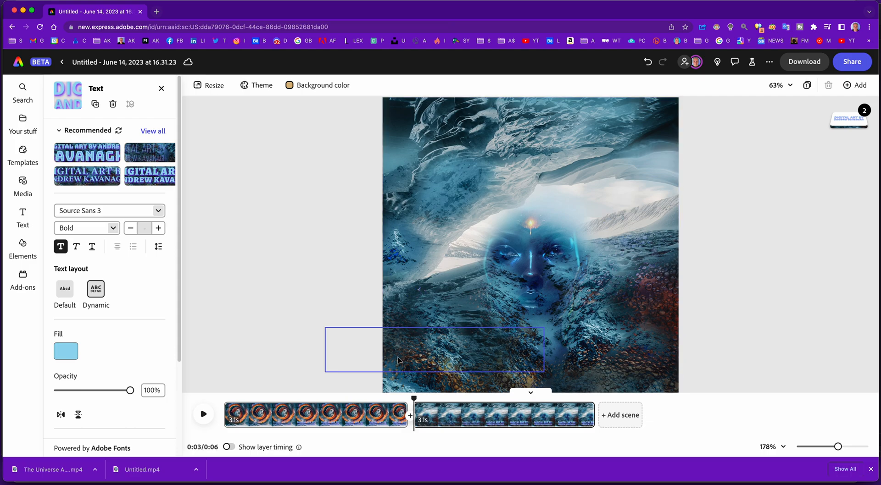
left_click(461, 349)
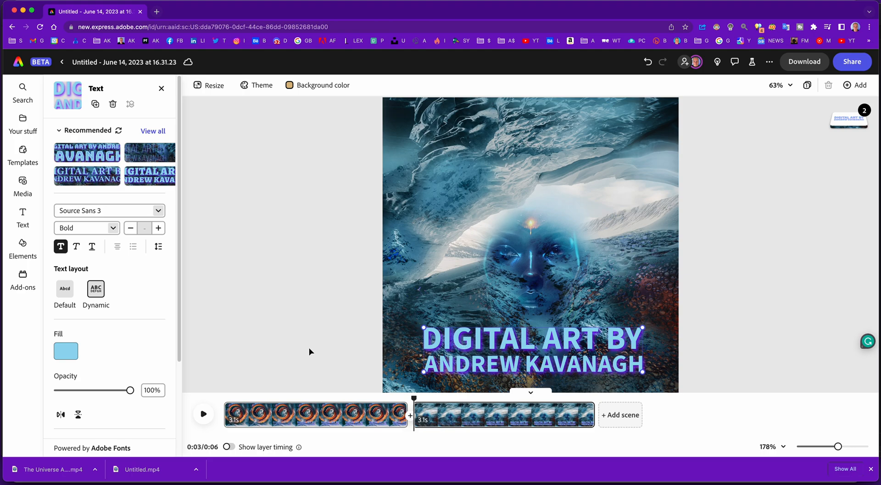
scroll(158, 366, "down", 3)
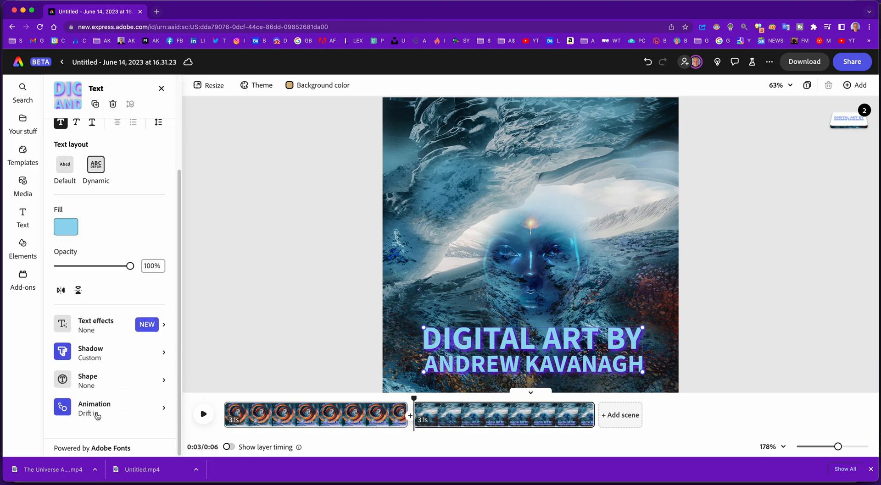
Swap the scene-two credit's Drift in for a 2.51 s Grow in with Smooth personality.
left_click(95, 415)
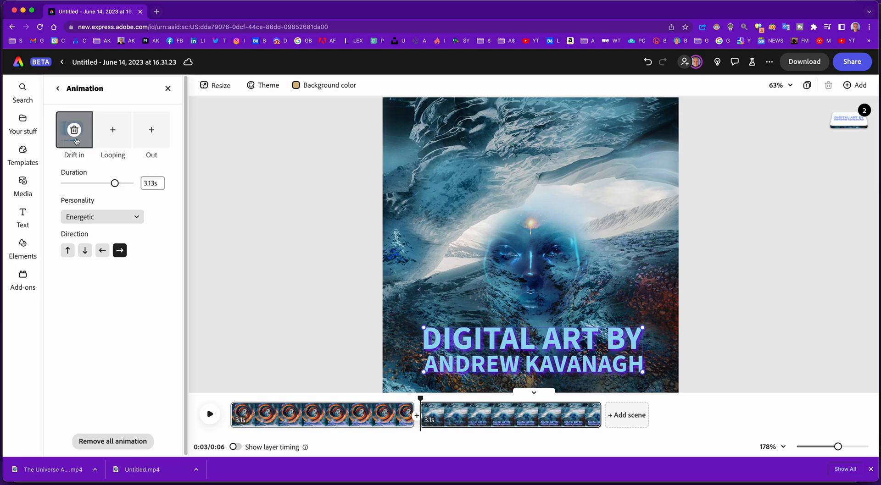
mouse_move(78, 136)
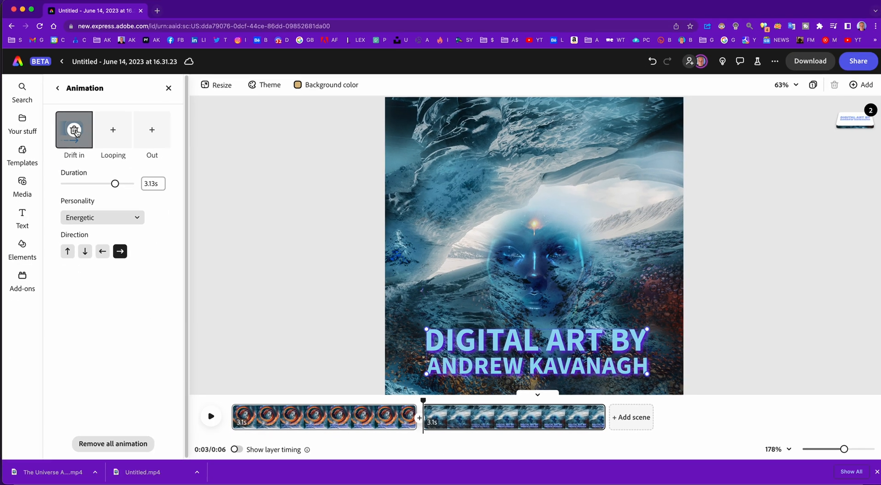
left_click(68, 132)
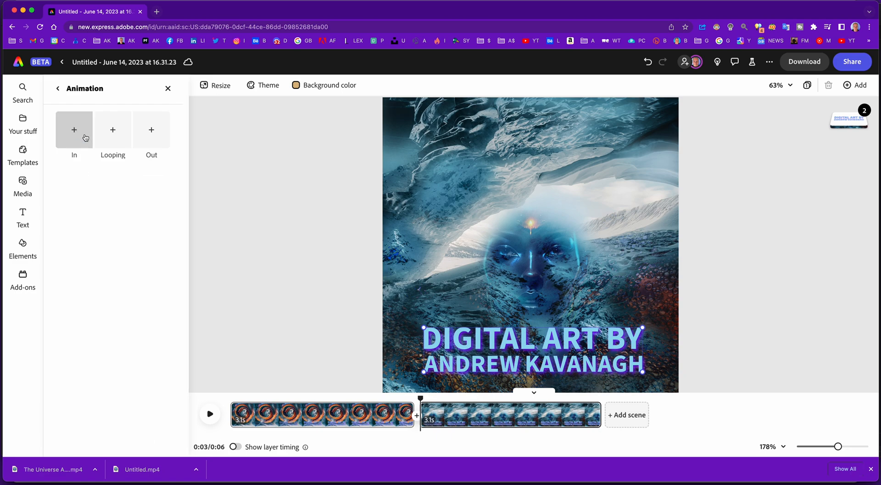
left_click(76, 133)
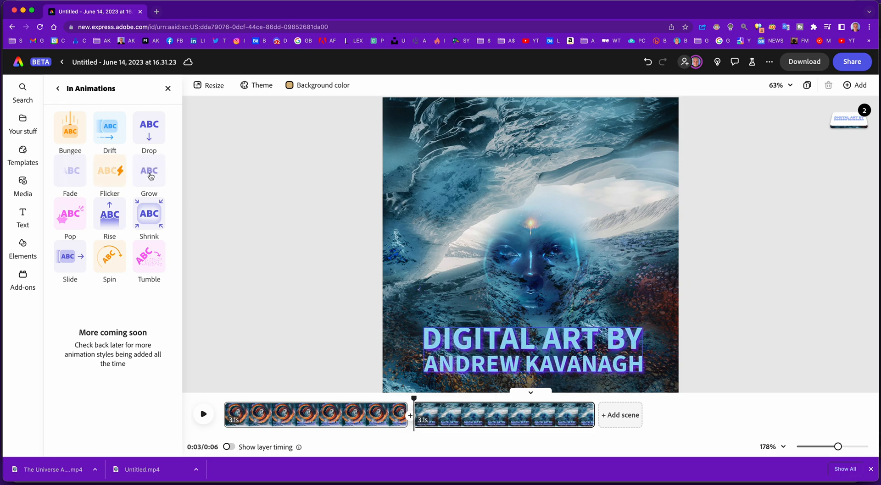
left_click(150, 174)
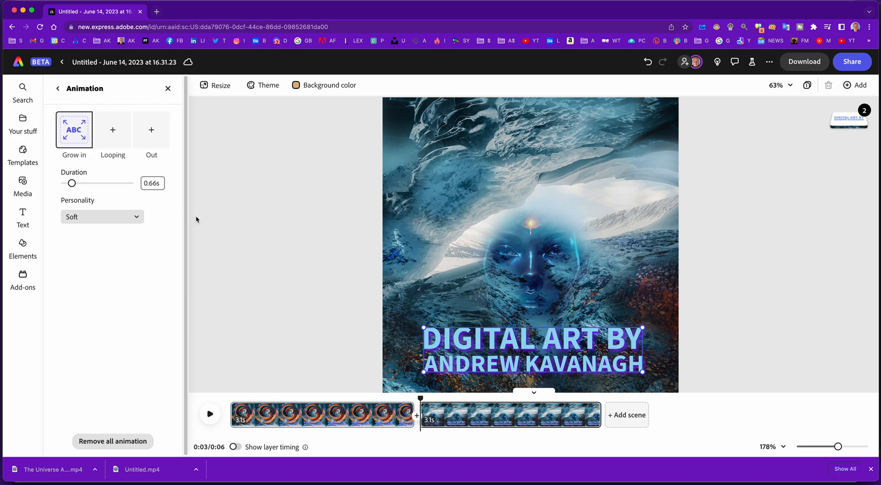
left_click_drag(72, 183, 105, 185)
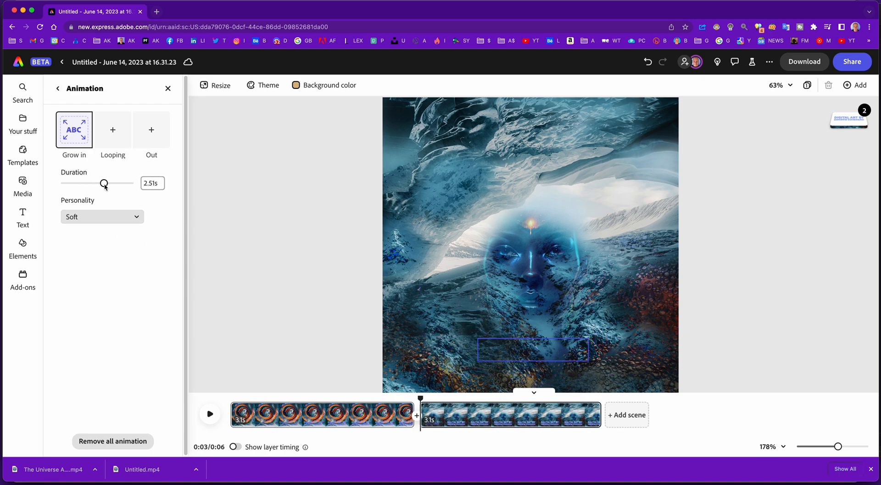
left_click(137, 218)
left_click(99, 251)
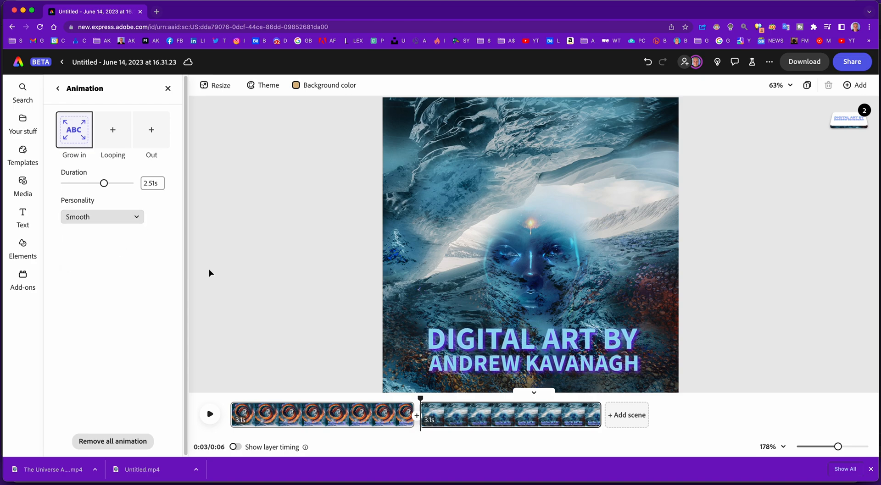
Add a third 5-second scene to the end of the video.
left_click(629, 415)
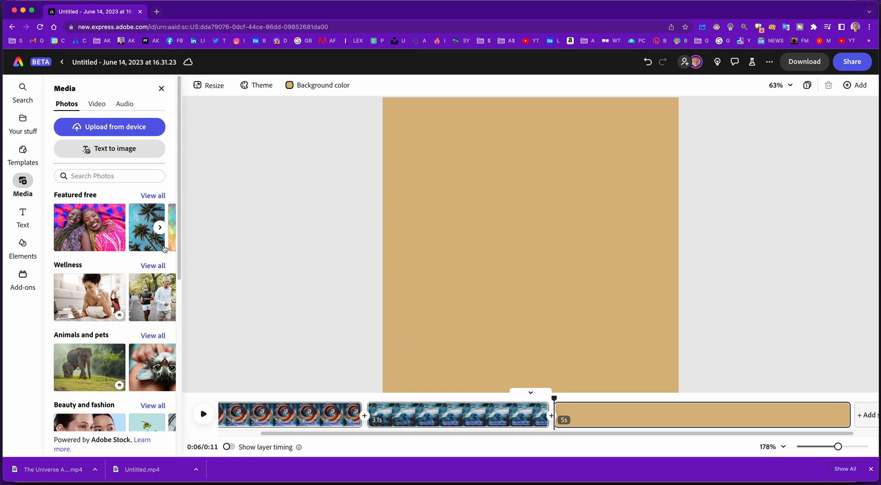
scroll(151, 257, "down", 2)
scroll(151, 257, "down", 8)
scroll(150, 257, "up", 10)
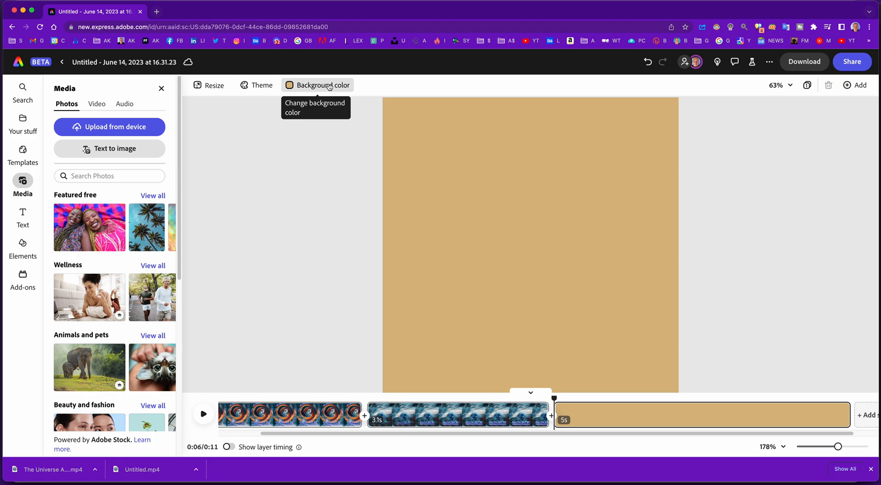
Change the third scene's page background from tan to white.
left_click(329, 87)
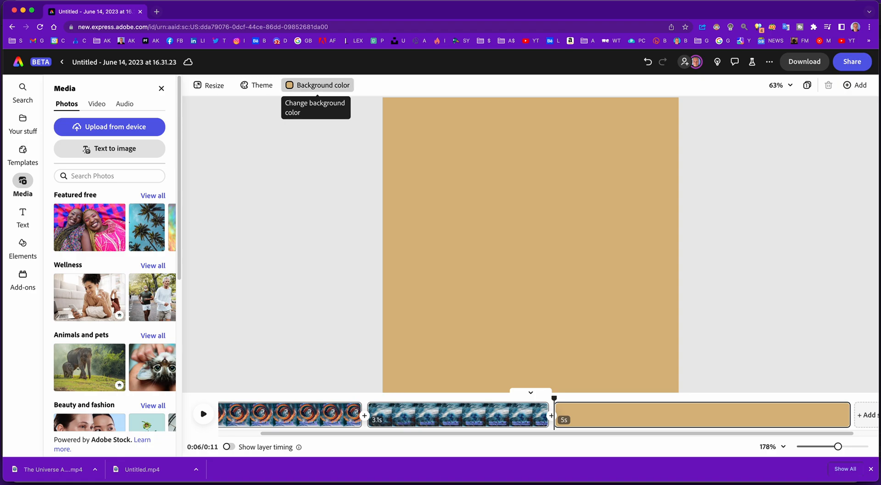
left_click(319, 158)
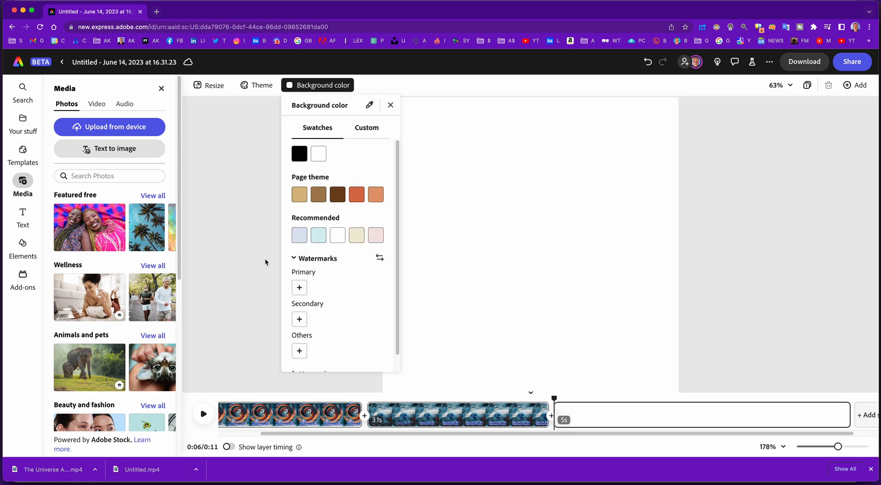
left_click(236, 215)
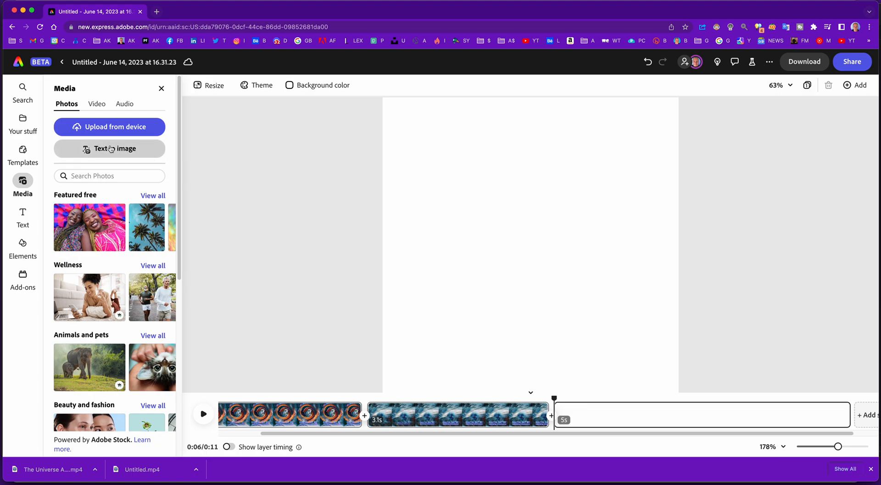
Upload The Cave artwork and set it as the third scene's page background.
left_click(116, 127)
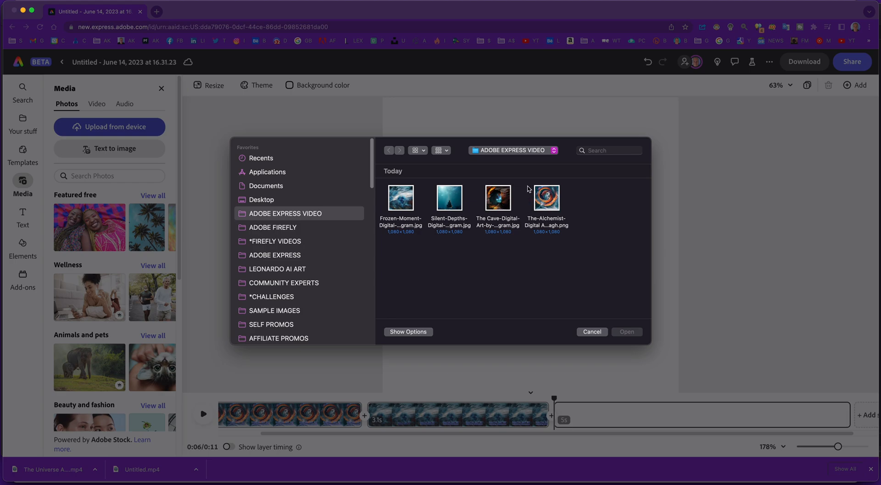
left_click(498, 201)
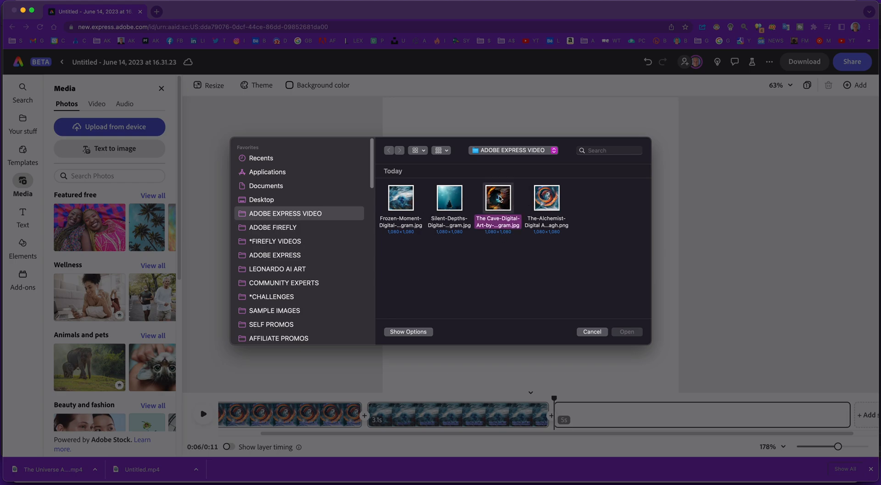
left_click(627, 332)
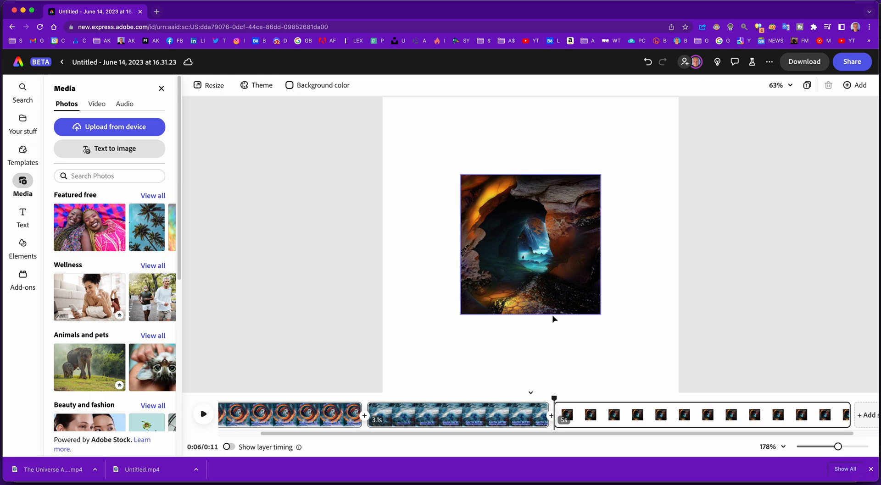
left_click(542, 292)
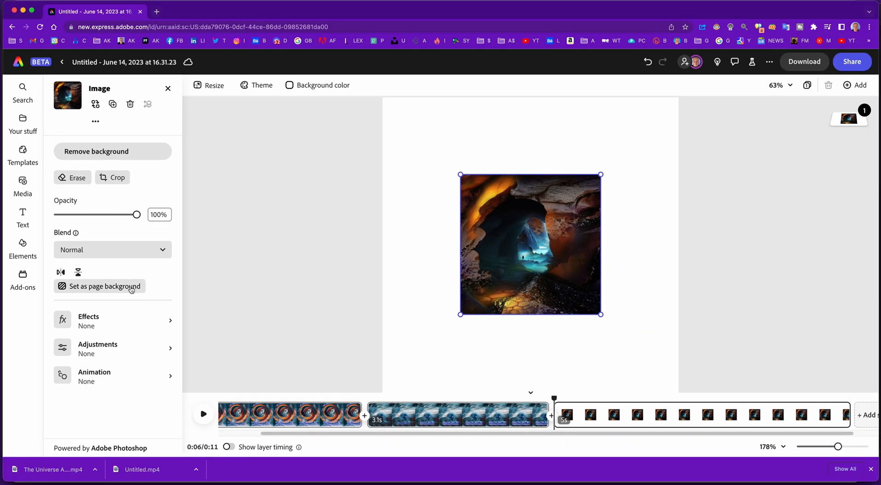
left_click(138, 295)
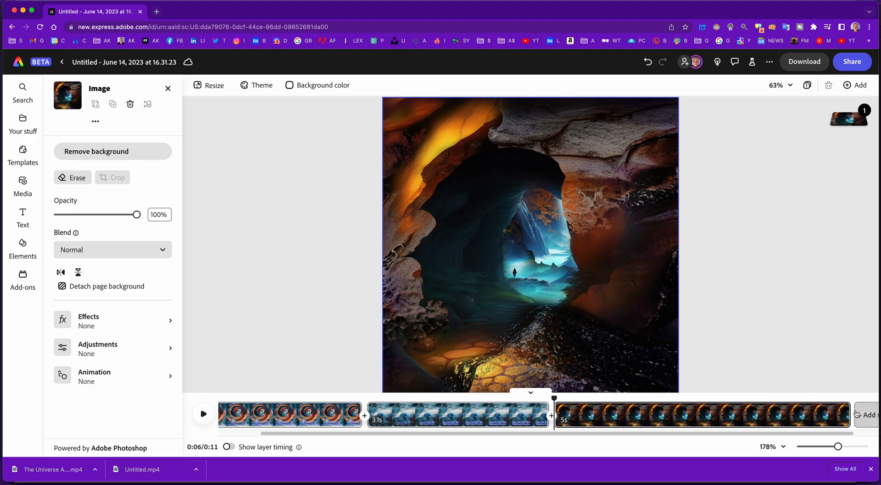
Trim the cave scene to 3.1 seconds and return the playhead to 6.2 seconds.
mouse_move(850, 405)
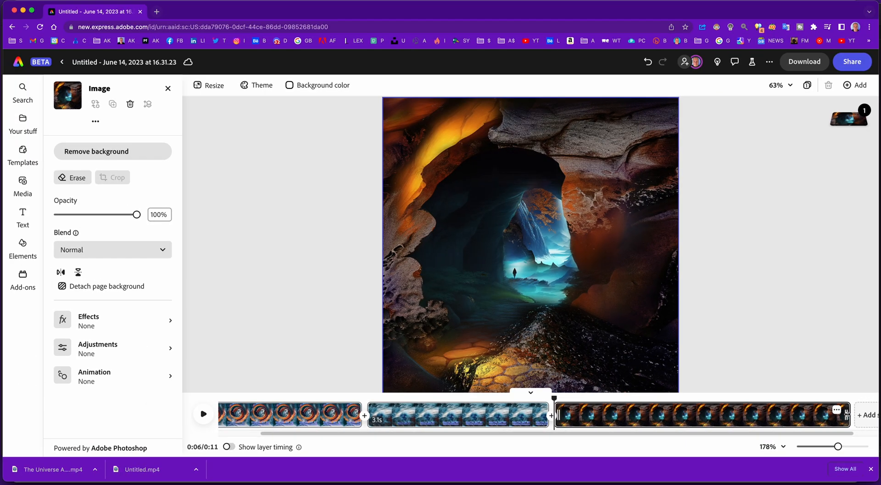
left_click_drag(846, 415, 735, 416)
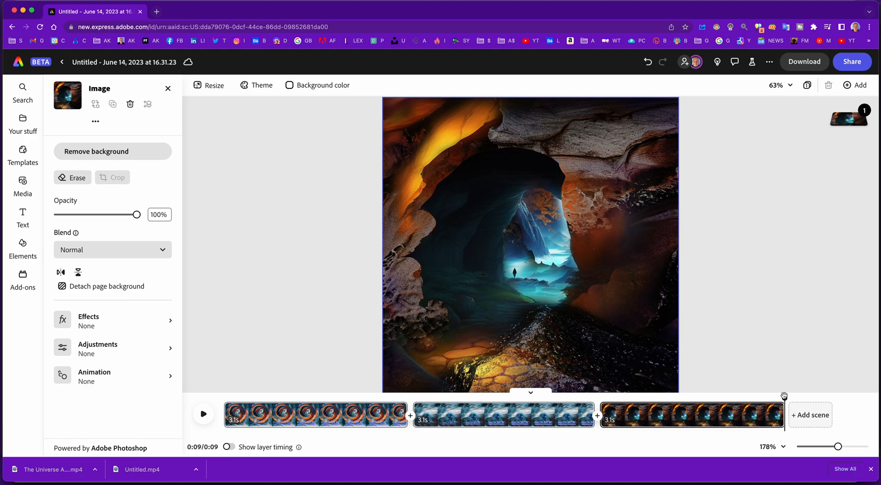
left_click_drag(786, 397, 601, 393)
Paste the light-blue 'DIGITAL ART BY ANDREW KAVANAGH' credit onto the cave scene.
key("ctrl+v")
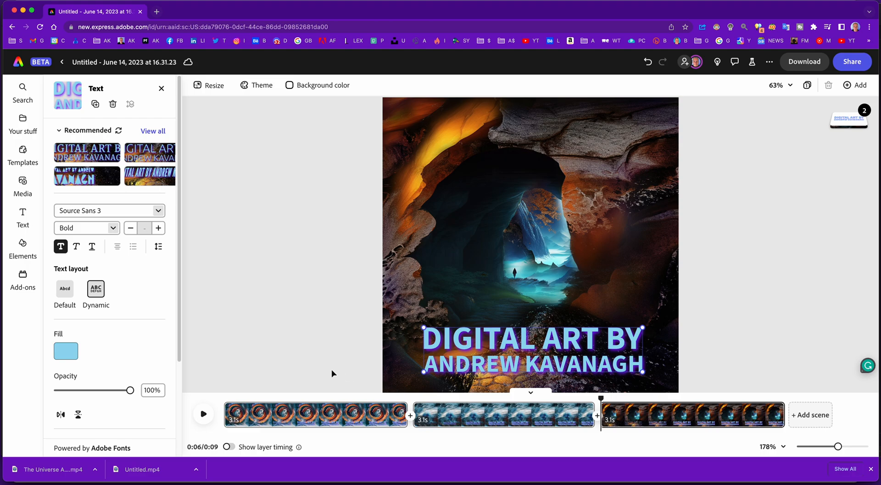
scroll(183, 346, "down", 1)
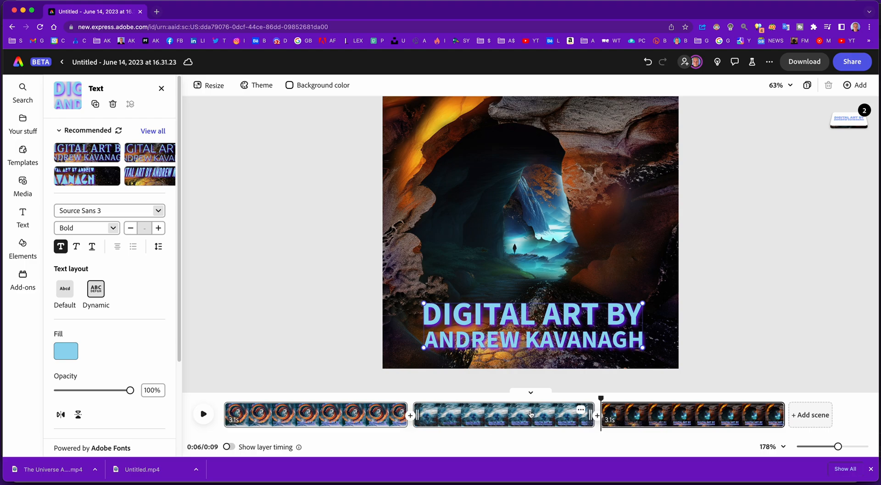
scroll(126, 387, "down", 5)
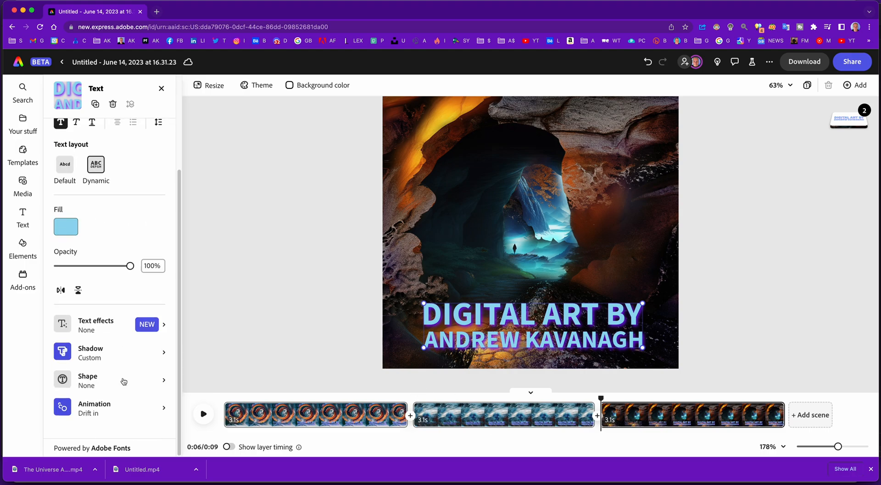
Remove the credit's Drift in animation and bring up the entrance animation list.
left_click(102, 415)
mouse_move(72, 139)
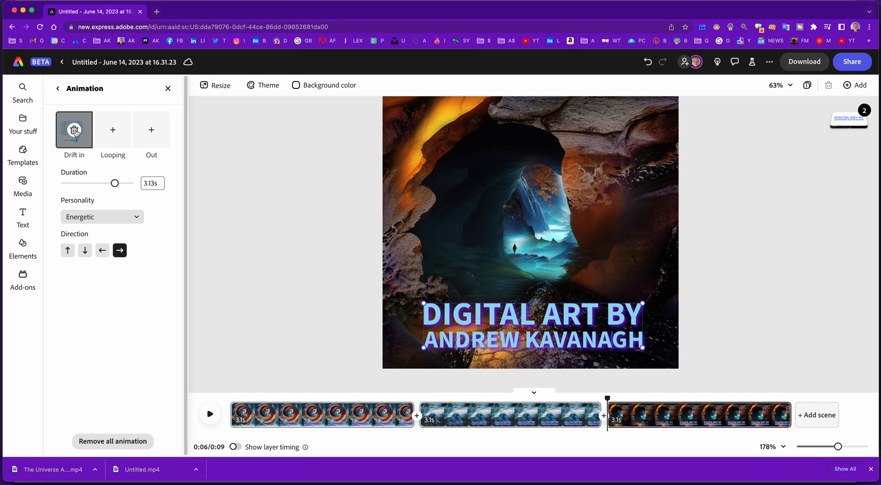
left_click(74, 131)
left_click(75, 131)
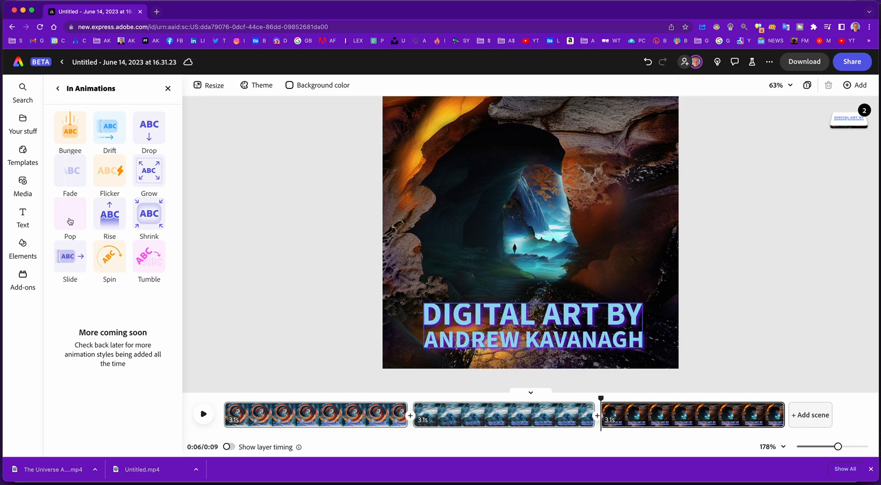
Apply a Rise entrance lasting 2.69 seconds with Smooth personality.
left_click(116, 218)
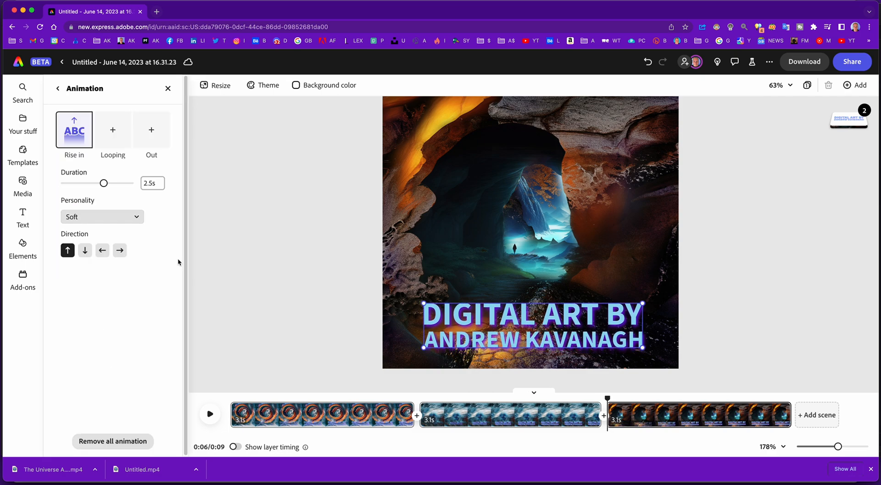
left_click_drag(100, 185, 109, 186)
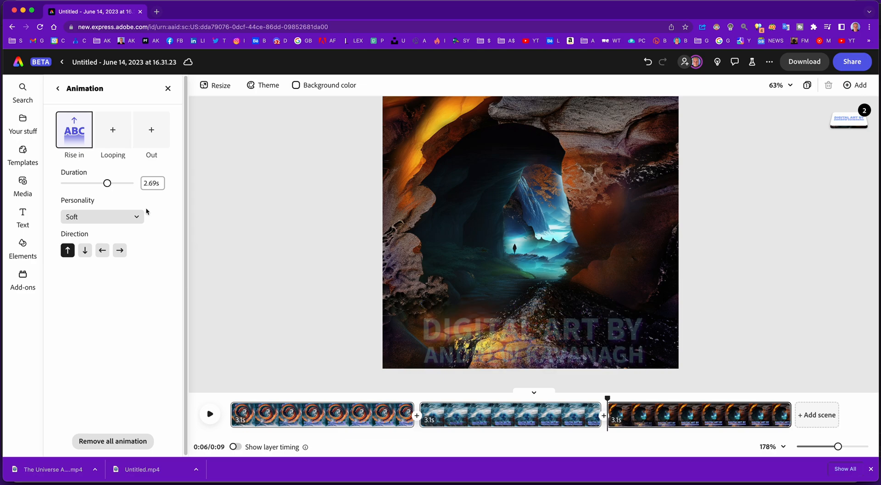
left_click(135, 219)
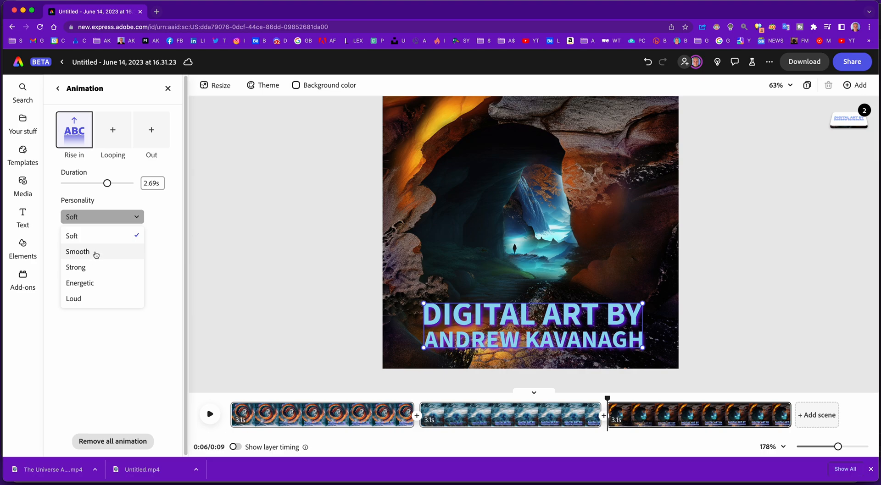
left_click(78, 252)
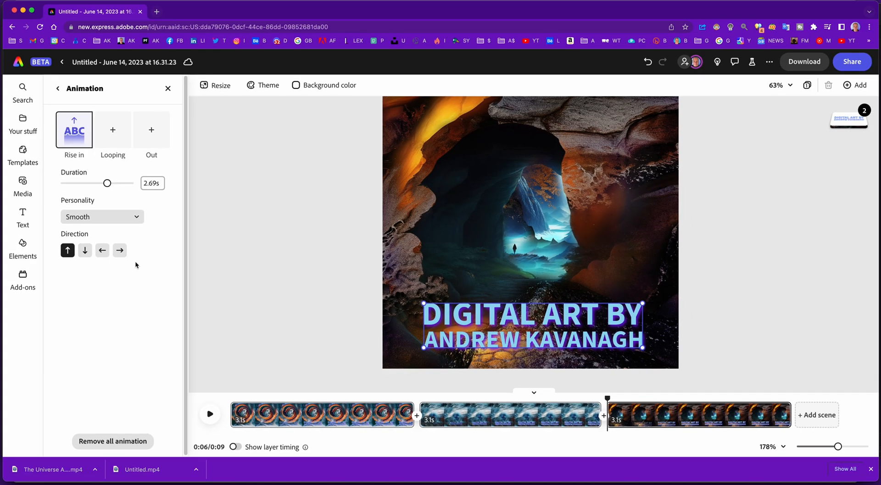
Compare the entrance directions and settle on the leftward one.
left_click(103, 252)
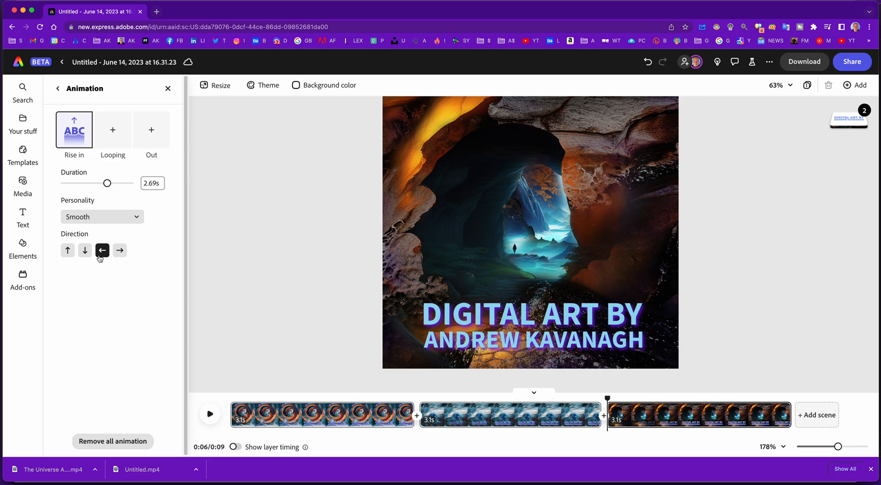
left_click(85, 251)
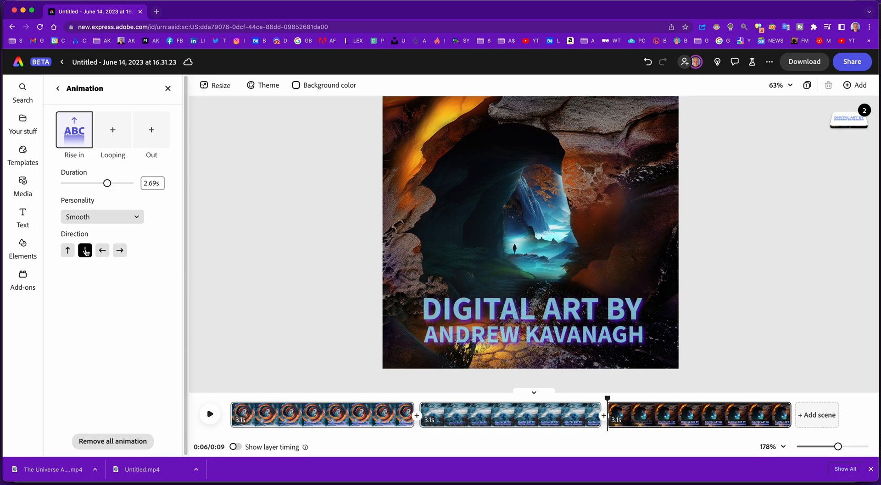
left_click(120, 251)
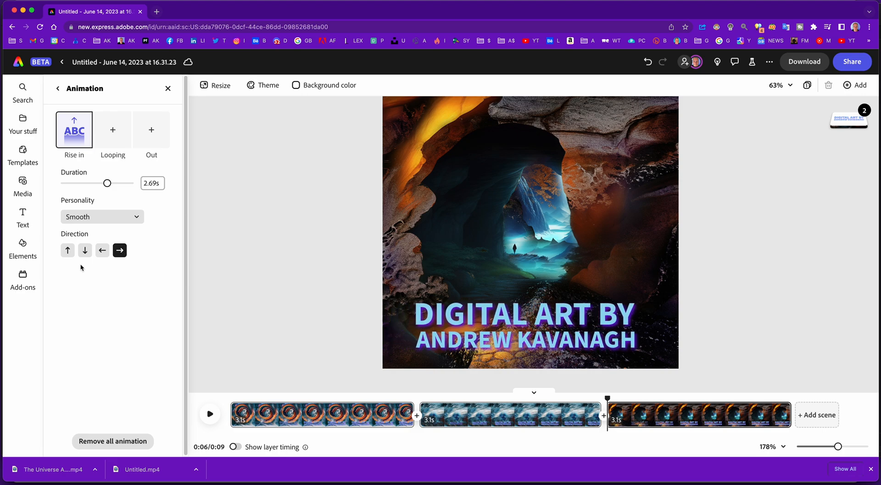
left_click(67, 250)
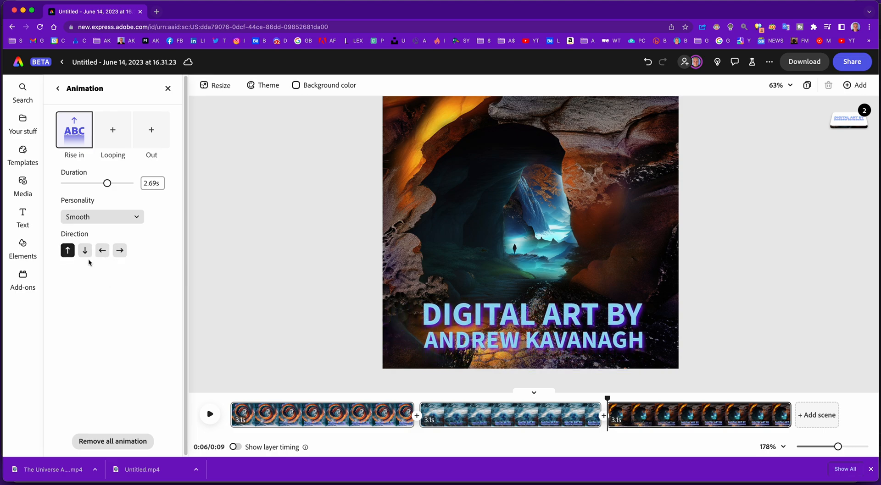
left_click(102, 251)
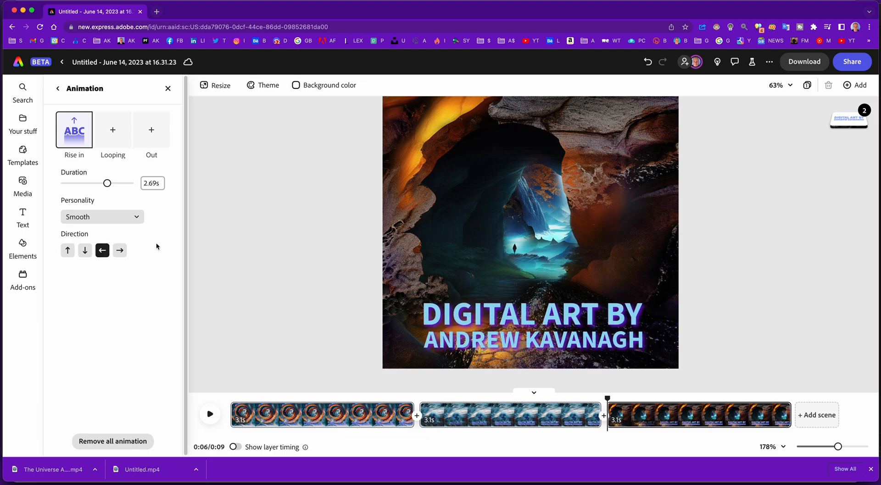
Add a fourth scene and upload the Silent-Depths underwater artwork into it.
left_click(818, 415)
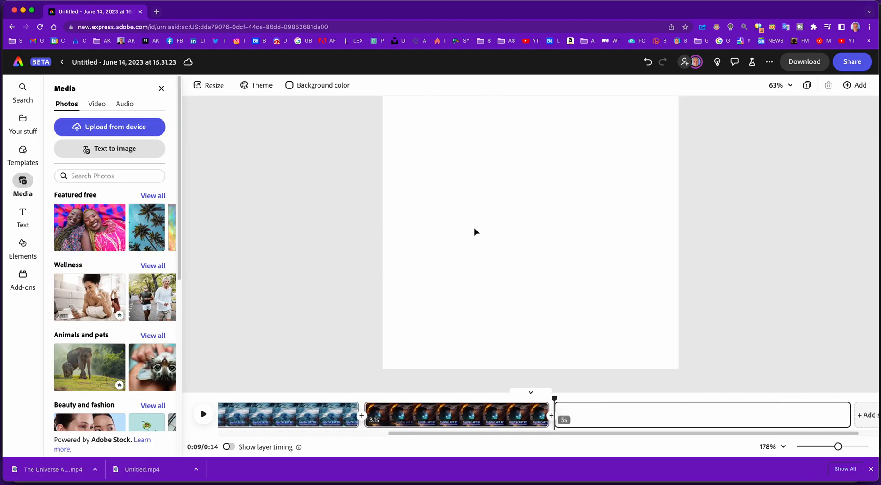
left_click(159, 126)
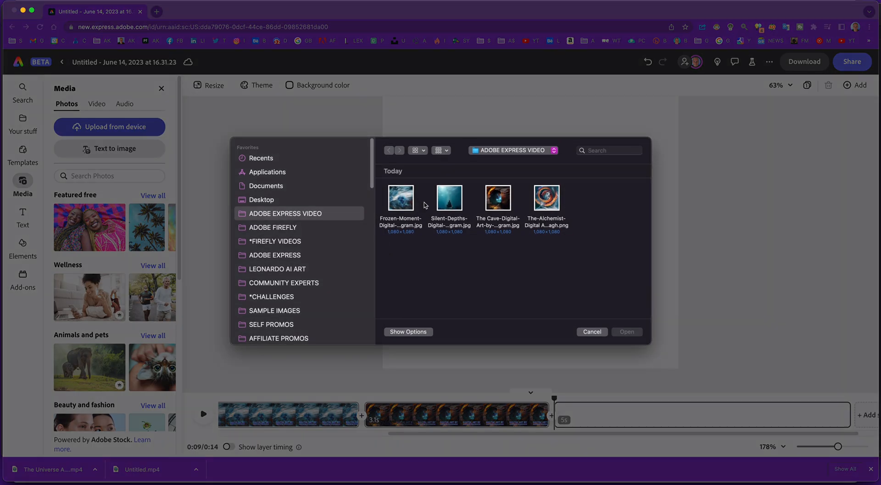
left_click(451, 201)
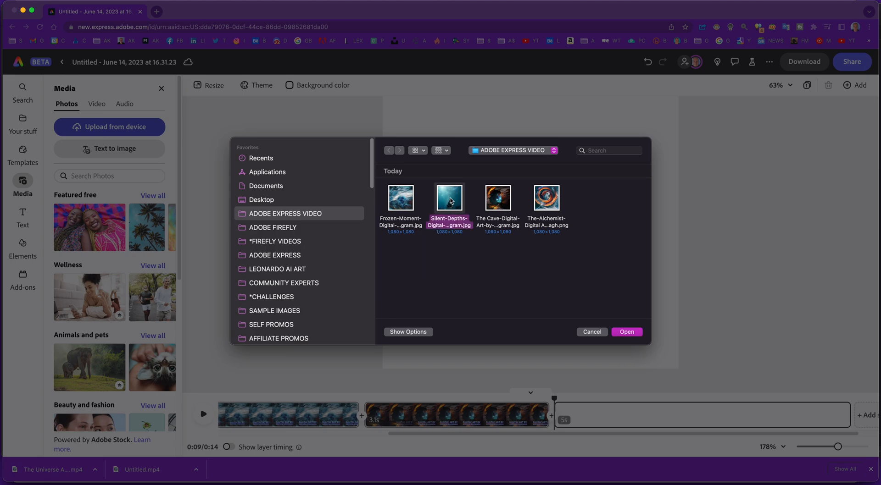
left_click(627, 332)
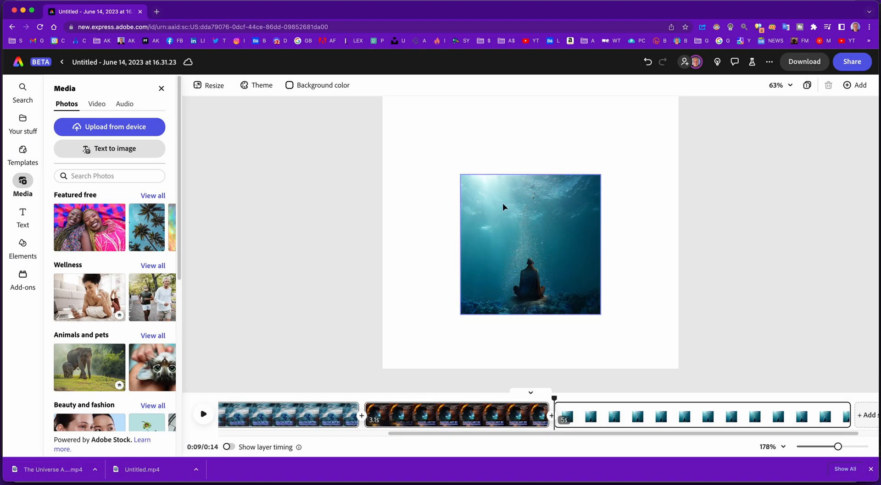
Make the underwater image the page background and trim the scene to 3.1 seconds.
left_click(502, 216)
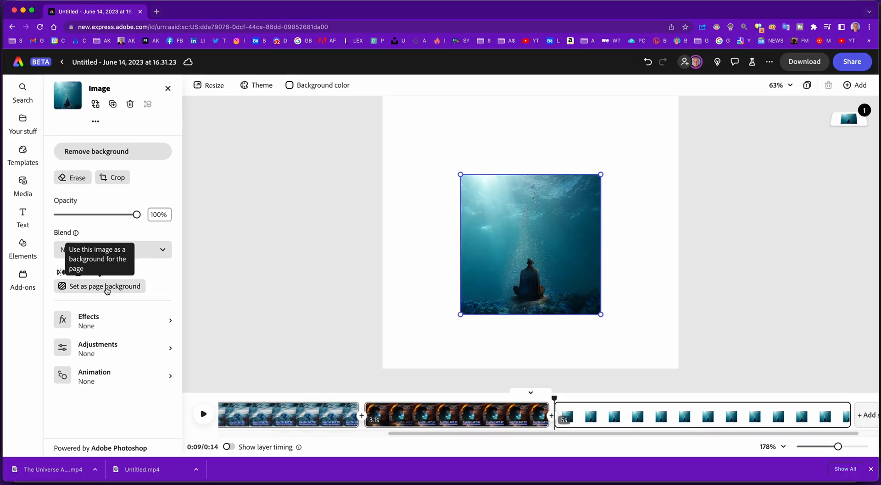
left_click(106, 288)
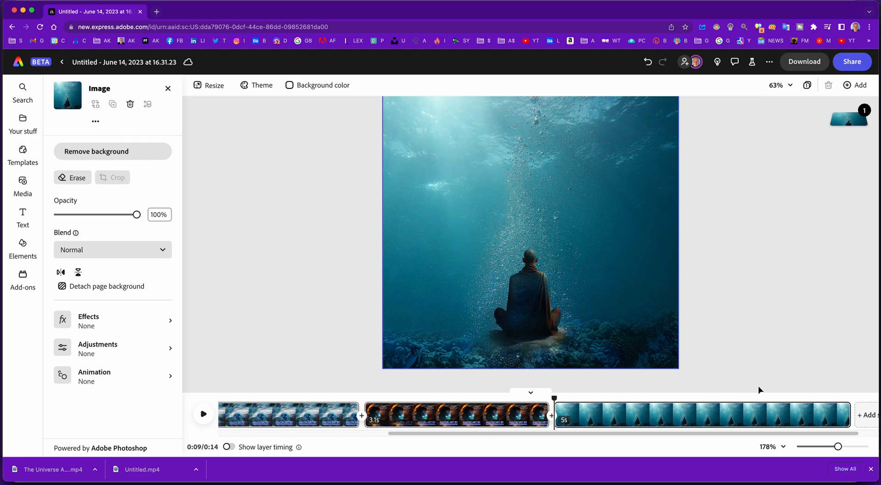
mouse_move(847, 416)
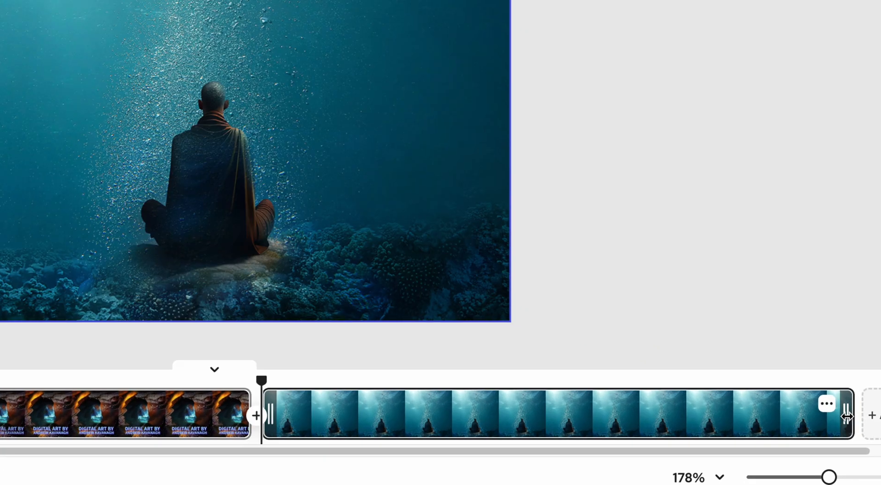
left_click_drag(846, 416, 617, 426)
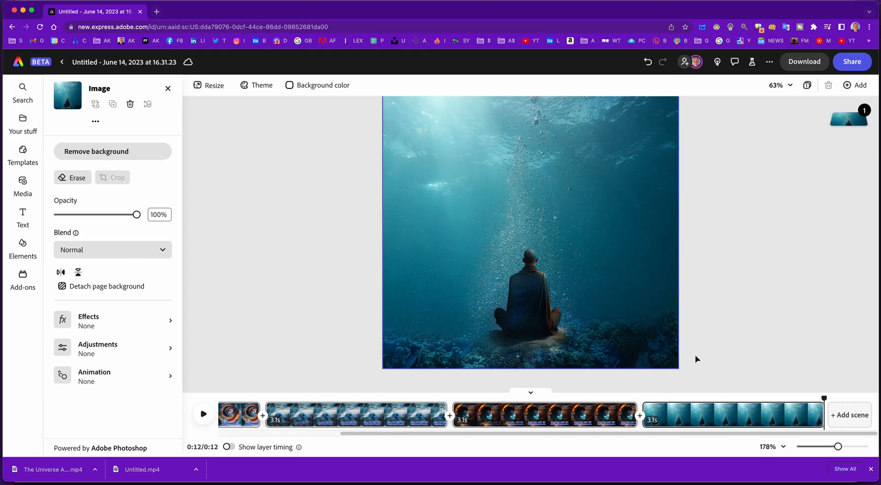